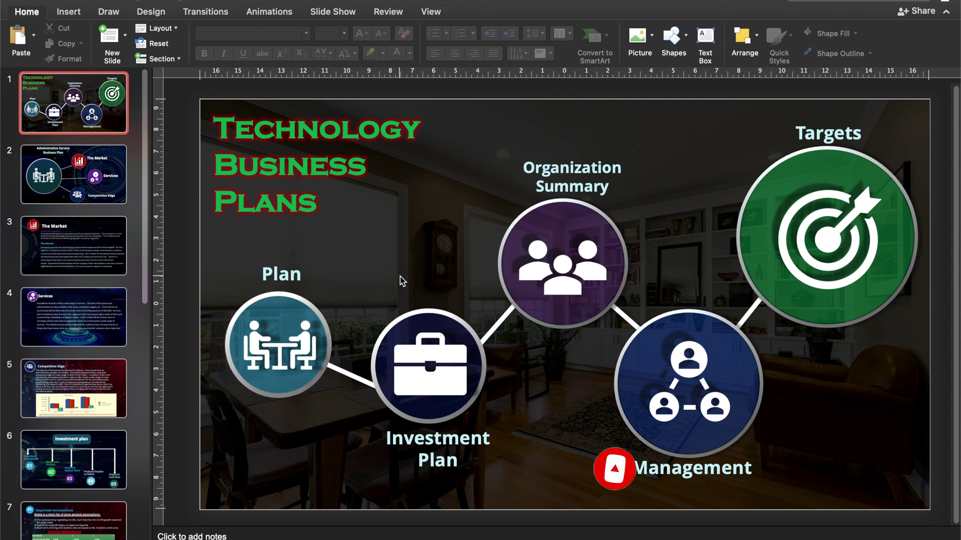
Browse the slide thumbnails, then present from the Technology Business Plans title slide
scroll(113, 439, "down", 5)
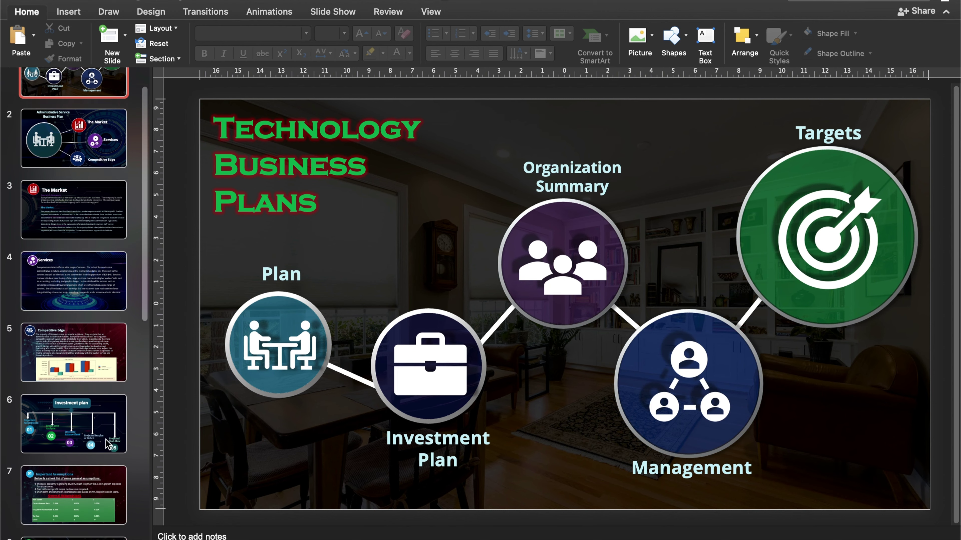
scroll(107, 445, "down", 3)
scroll(108, 447, "down", 2)
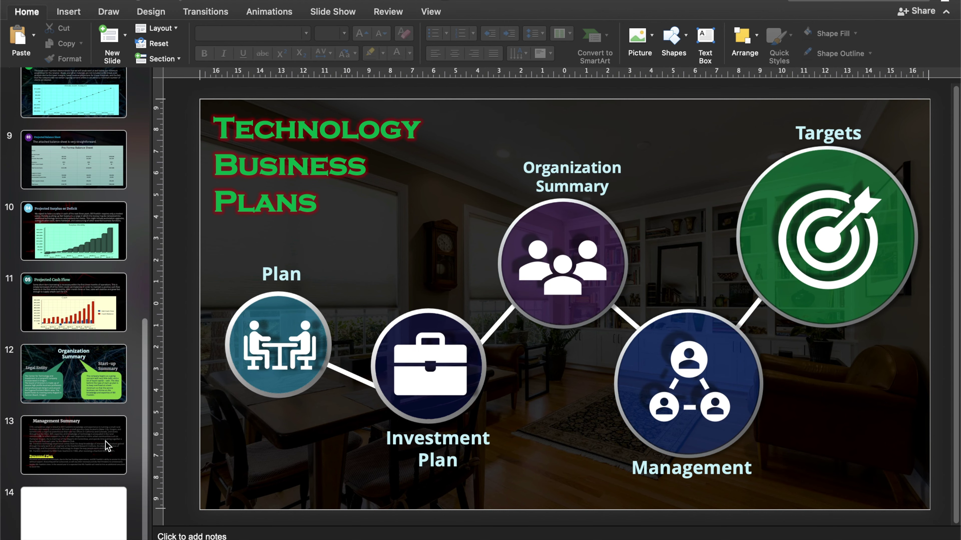
scroll(108, 446, "up", 3)
scroll(107, 444, "up", 4)
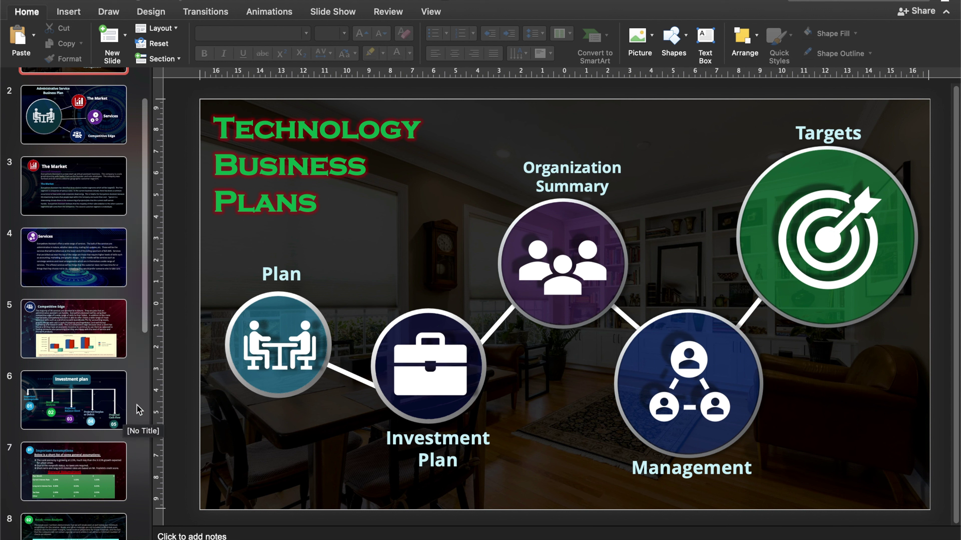
scroll(94, 258, "up", 2)
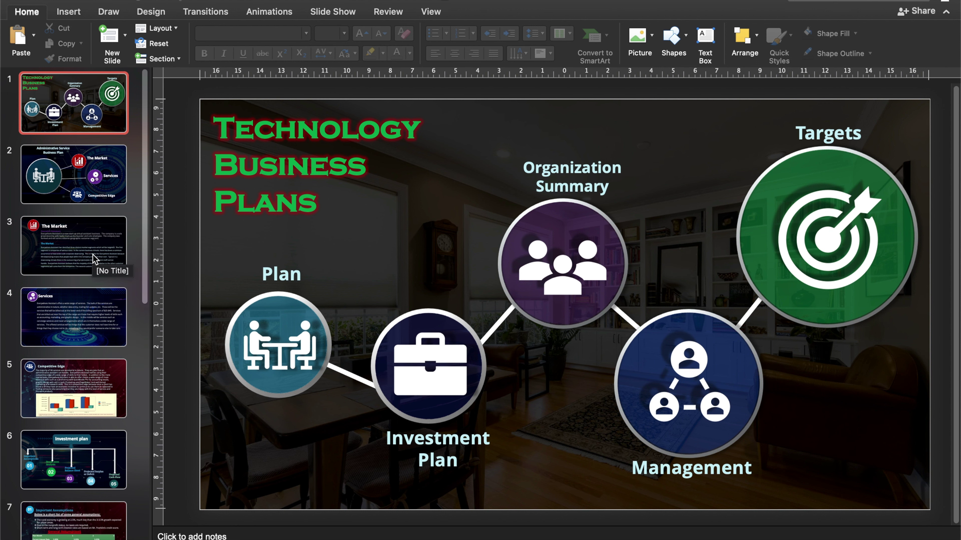
scroll(103, 369, "down", 5)
scroll(97, 380, "down", 5)
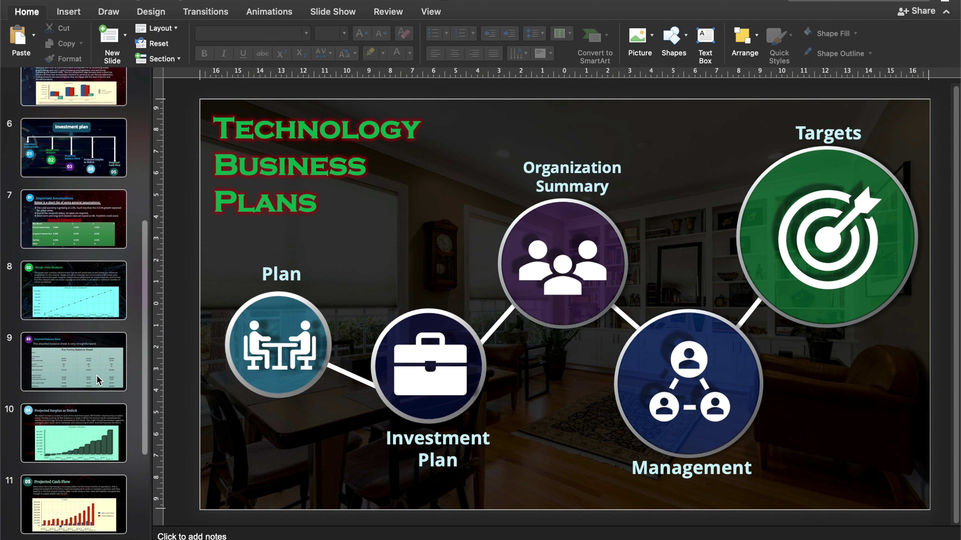
scroll(98, 379, "down", 3)
scroll(99, 380, "down", 2)
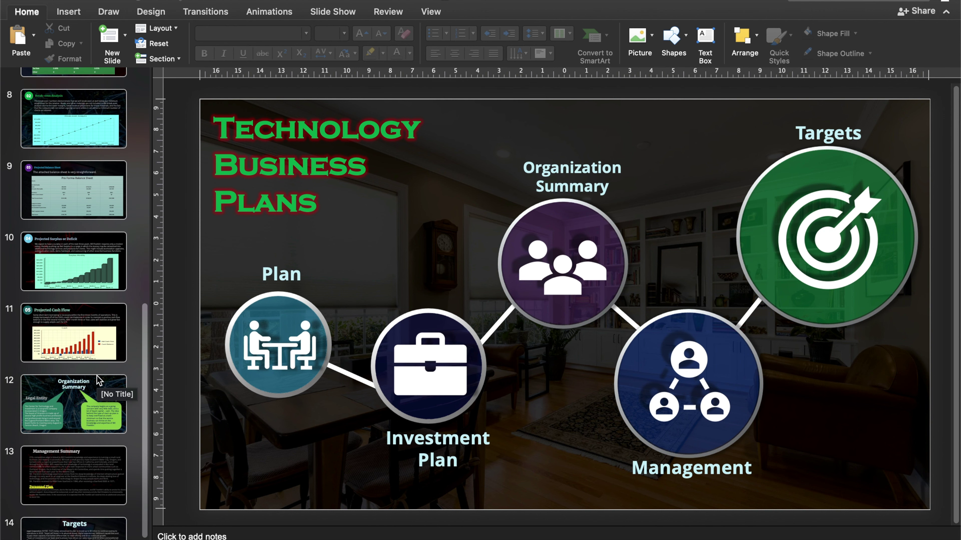
scroll(99, 414, "up", 3)
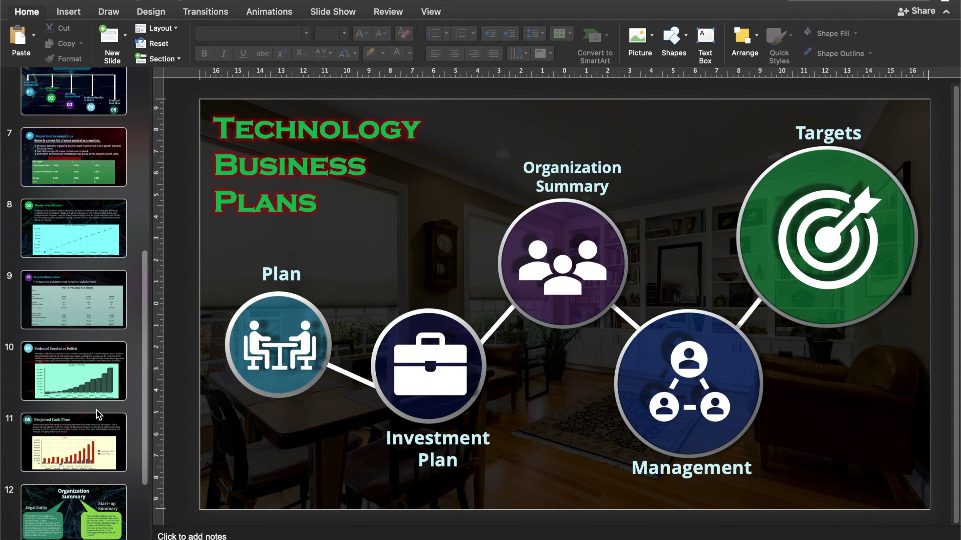
scroll(85, 385, "up", 3)
scroll(85, 385, "up", 3)
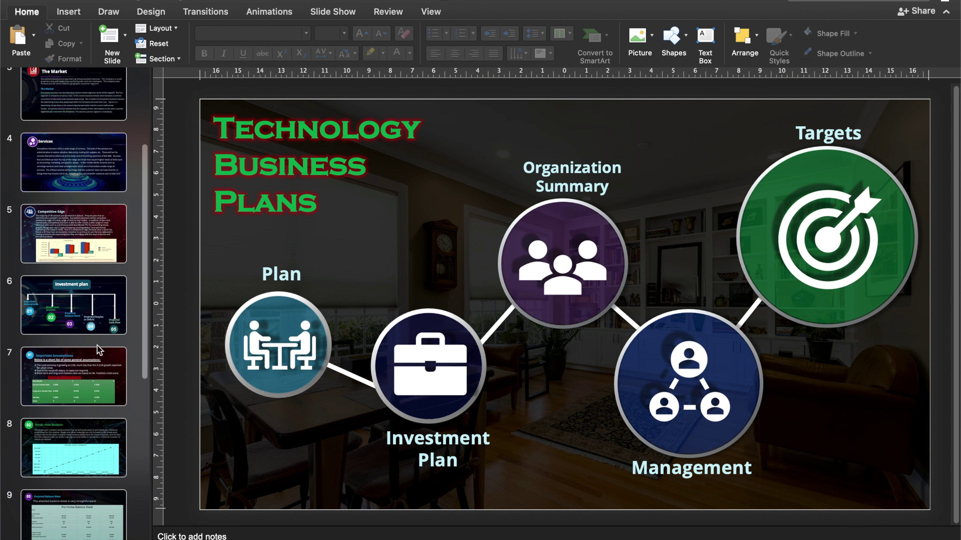
key("super+shift+Return")
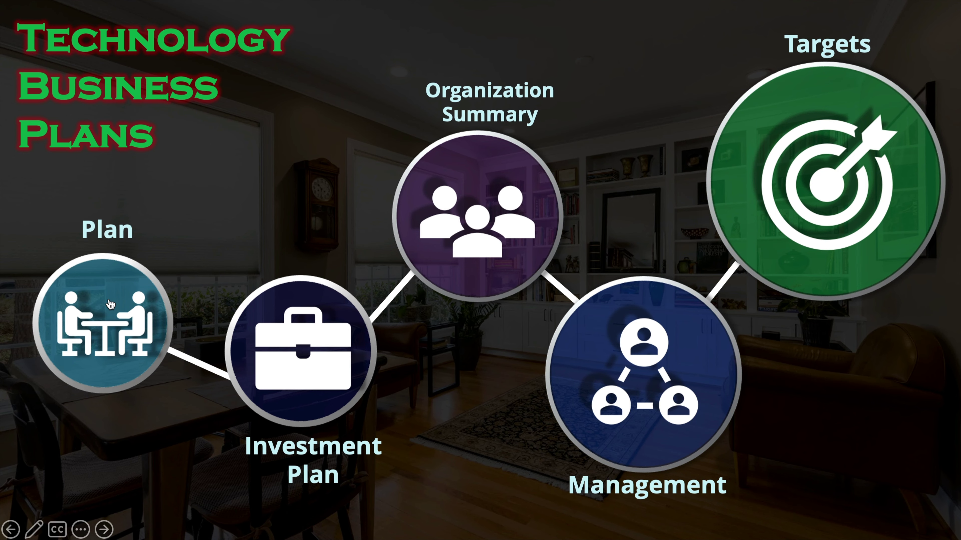
Zoom from Plan into The Market details, go back to the title slide, then enter Investment Plan
left_click(108, 301)
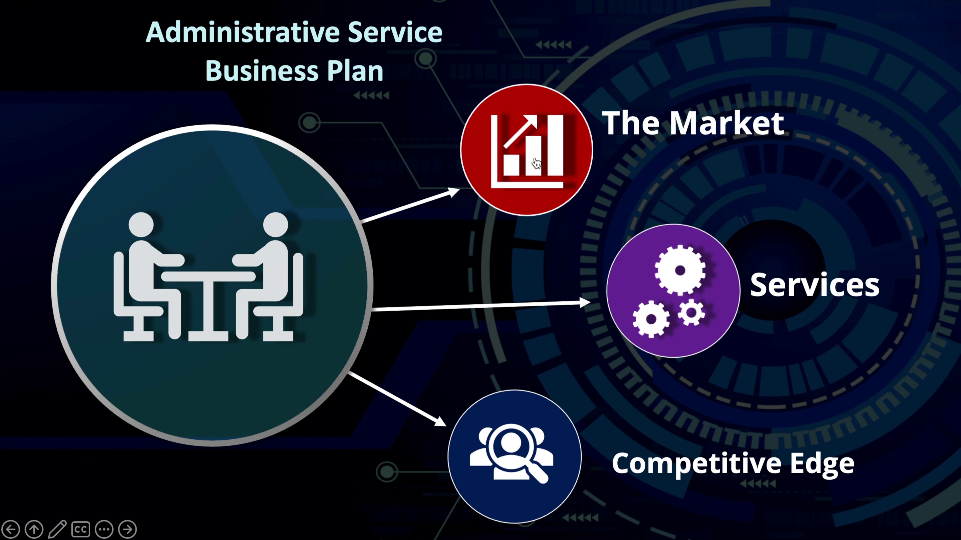
left_click(533, 165)
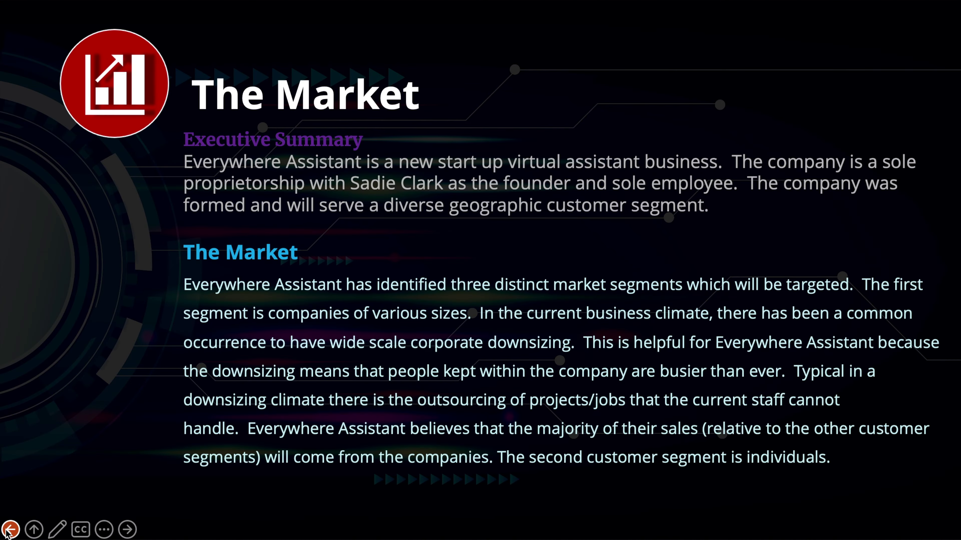
left_click(9, 532)
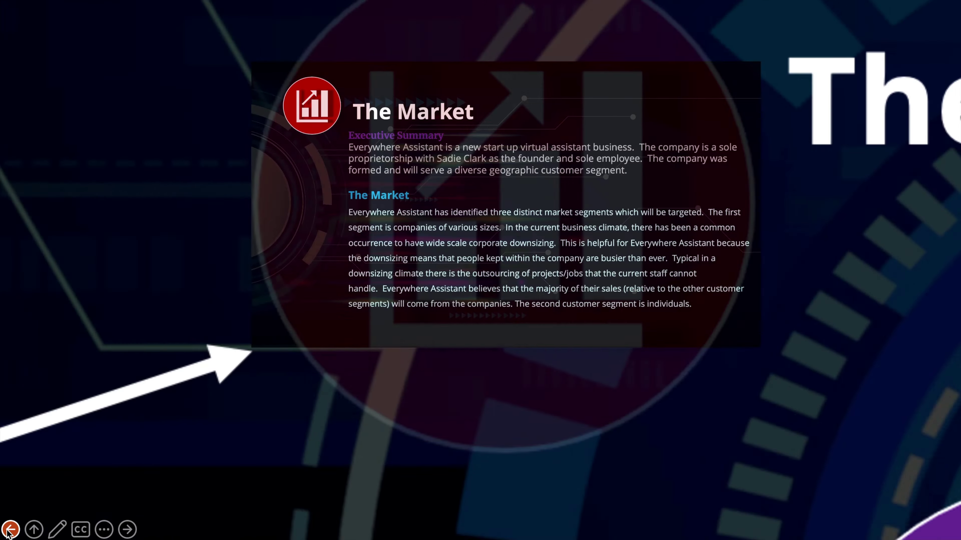
left_click(9, 531)
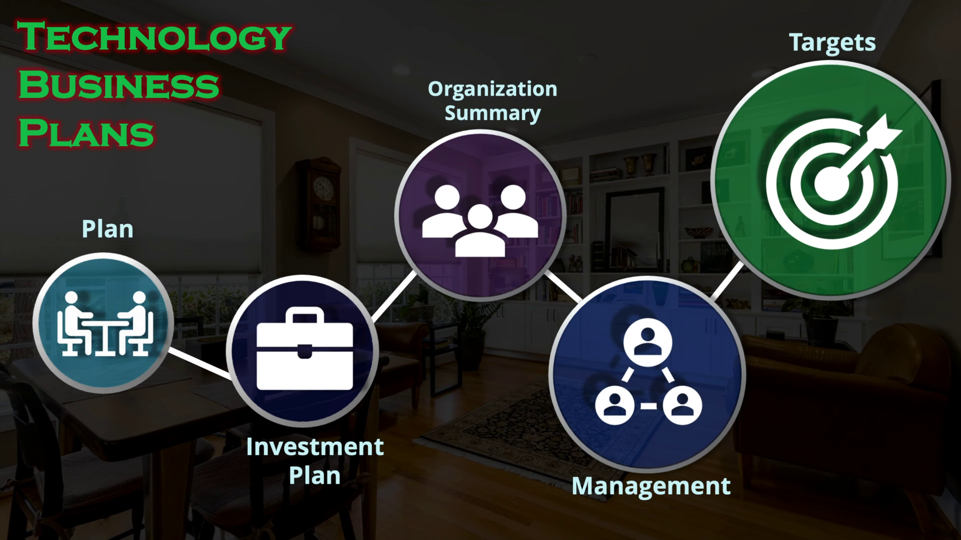
left_click(322, 355)
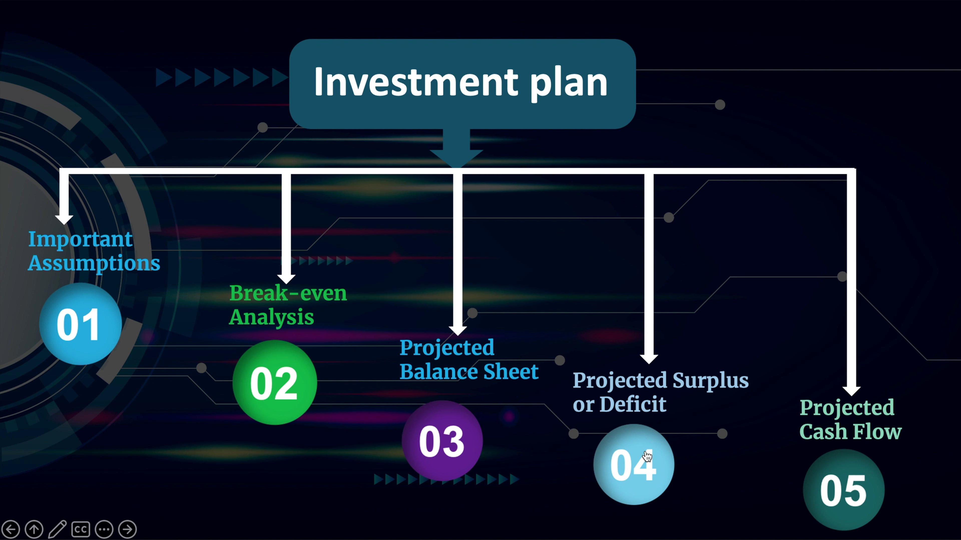
Zoom into the 04 Projected Surplus or Deficit slide and end the slide show
left_click(639, 478)
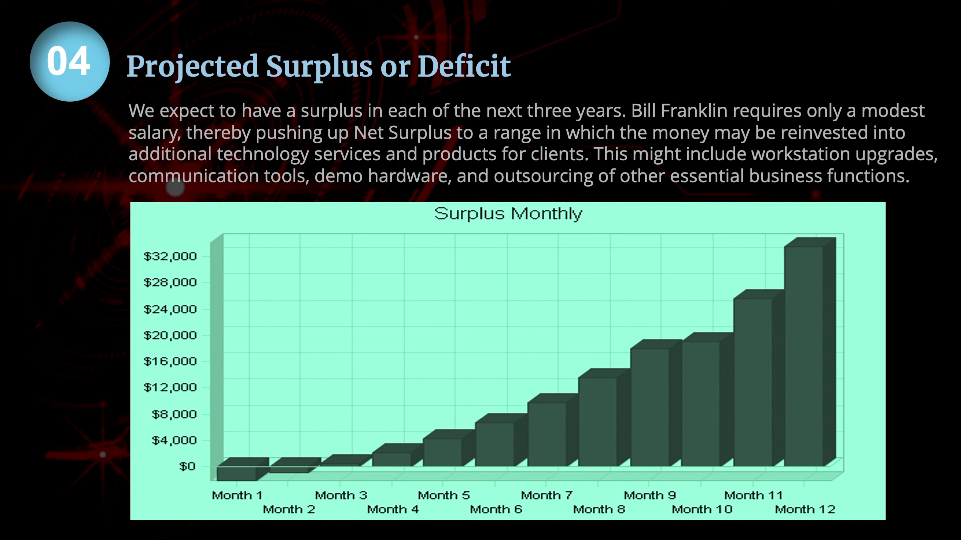
key("Escape")
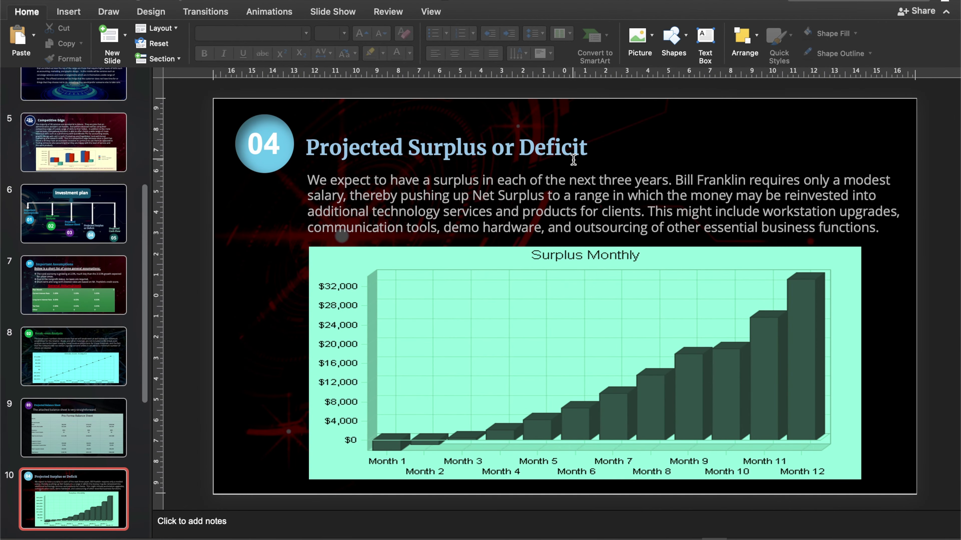
Delete the title and subtitle placeholders from slide 1, leaving it empty
scroll(75, 261, "up", 5)
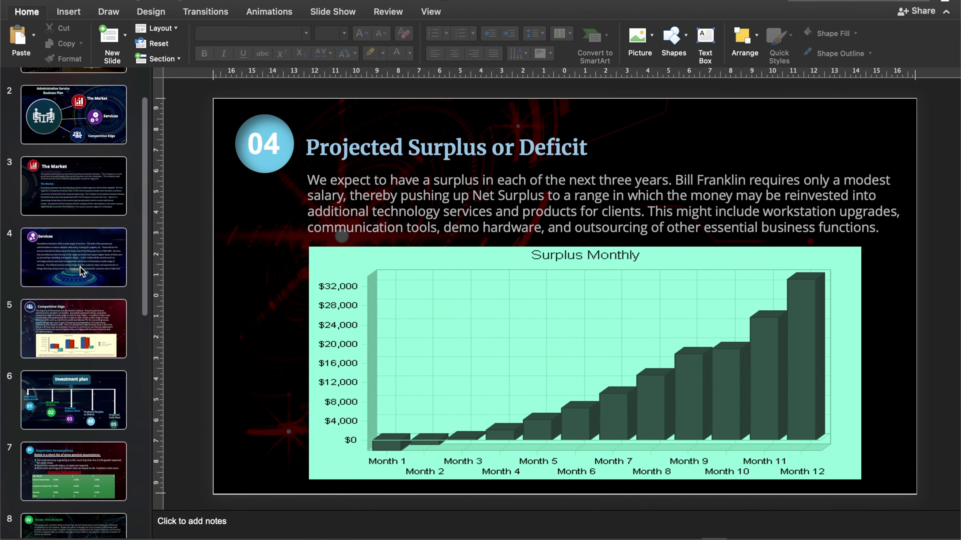
scroll(80, 267, "up", 3)
left_click(114, 129)
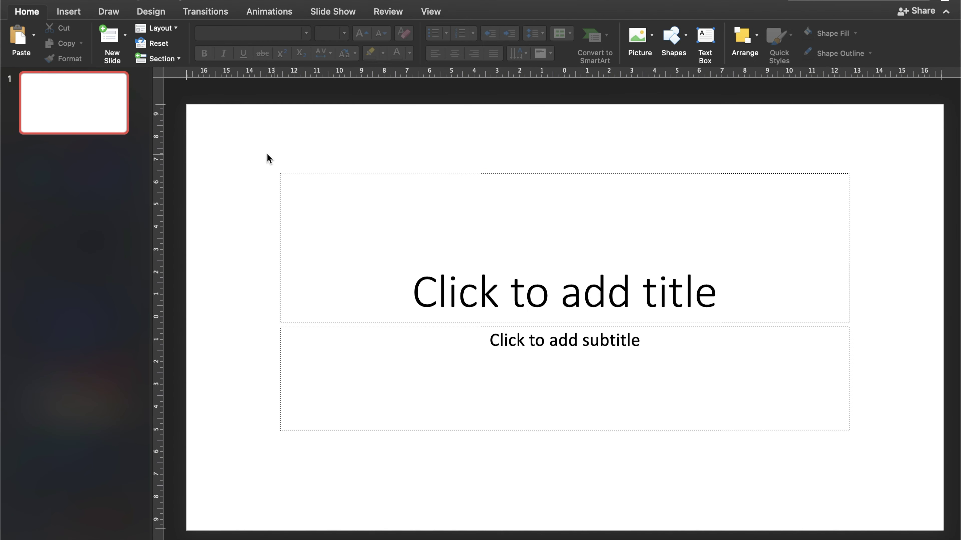
mouse_move(254, 146)
left_mouse_down()
mouse_move(714, 395)
mouse_move(894, 463)
left_mouse_up()
key("Delete")
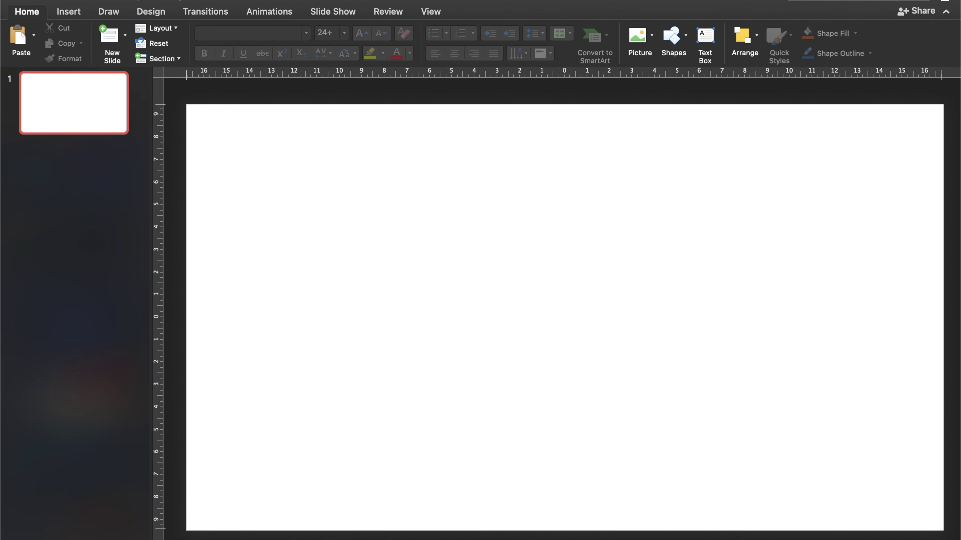
scroll(606, 359, "down", 3)
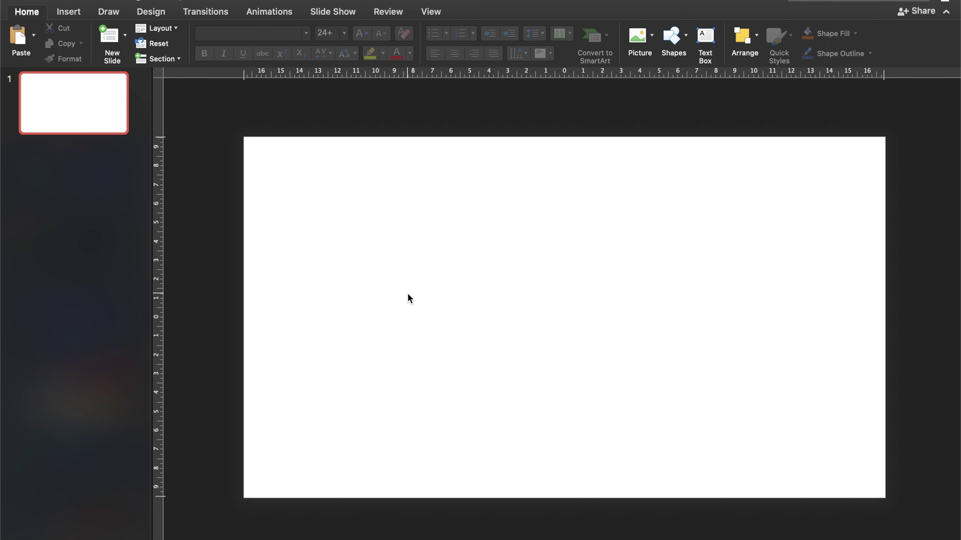
right_click(413, 234)
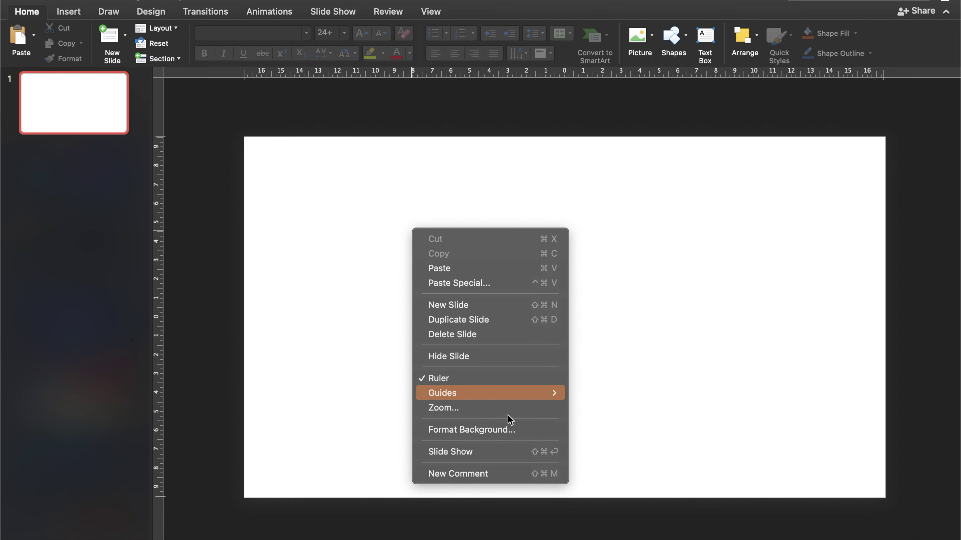
Fill the slide background with the dining-room photo from Work files > Bagground pics
left_click(496, 429)
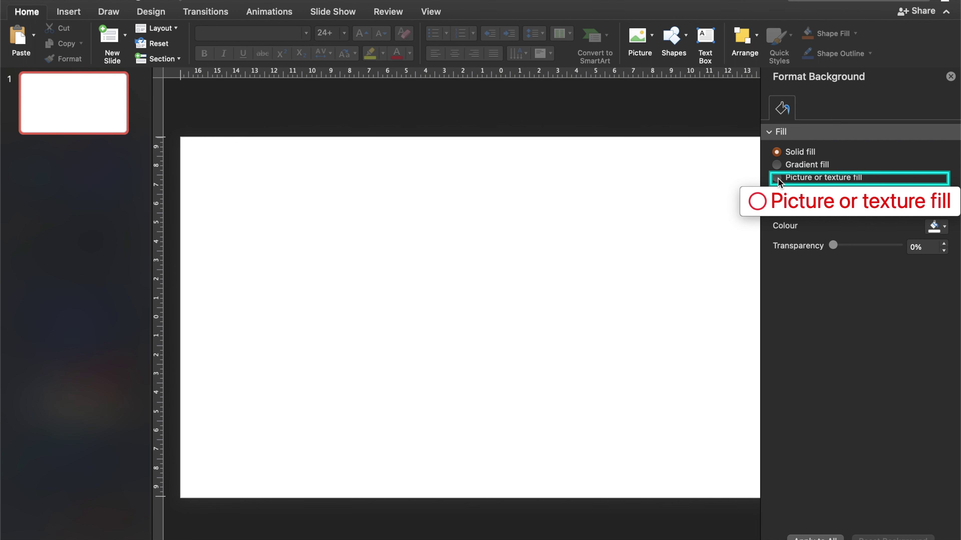
left_click(778, 178)
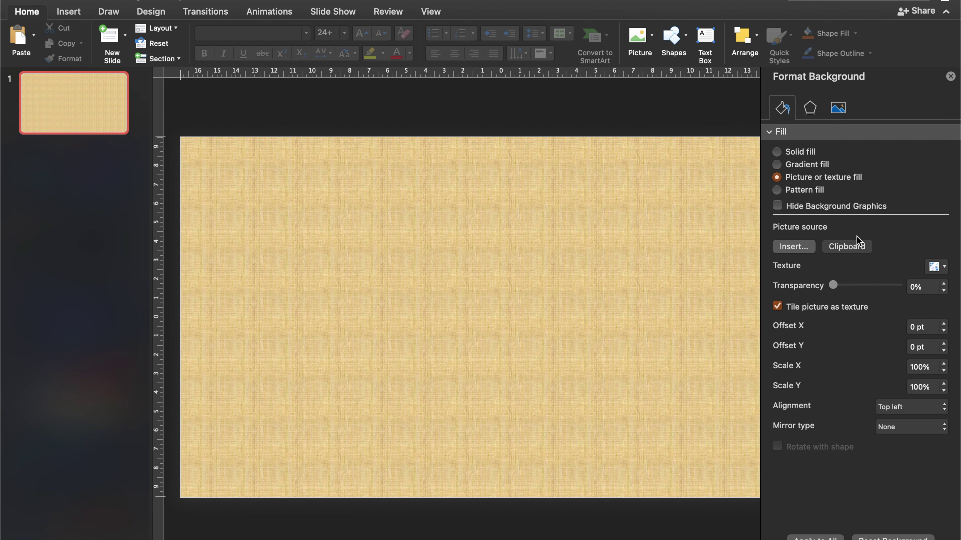
left_click(794, 246)
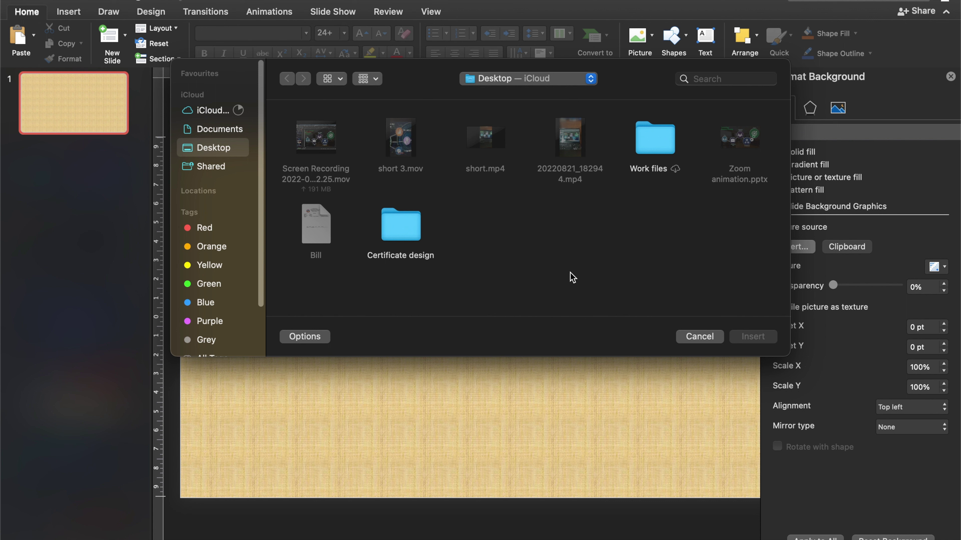
double_click(653, 142)
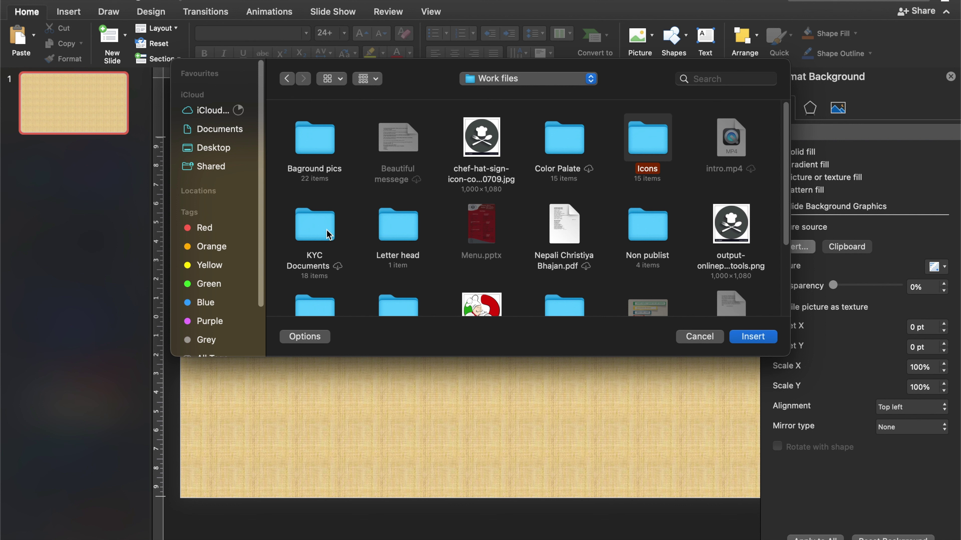
double_click(317, 162)
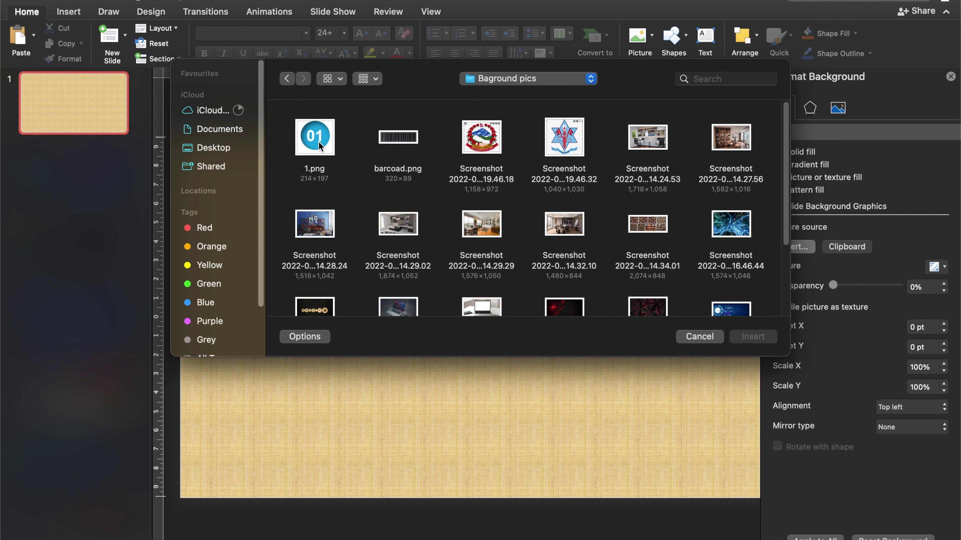
left_click(477, 229)
left_click(753, 337)
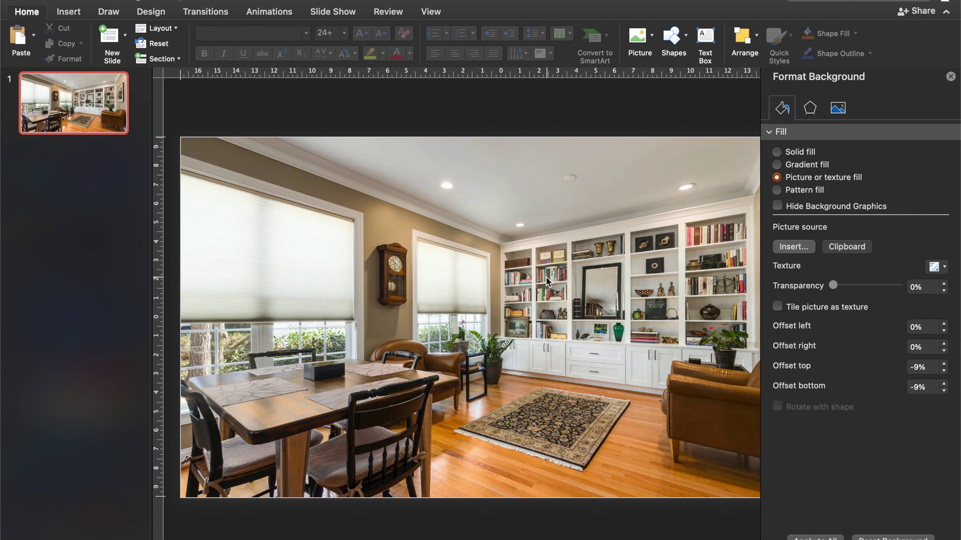
Set the background picture's brightness correction to −71%
left_click(838, 109)
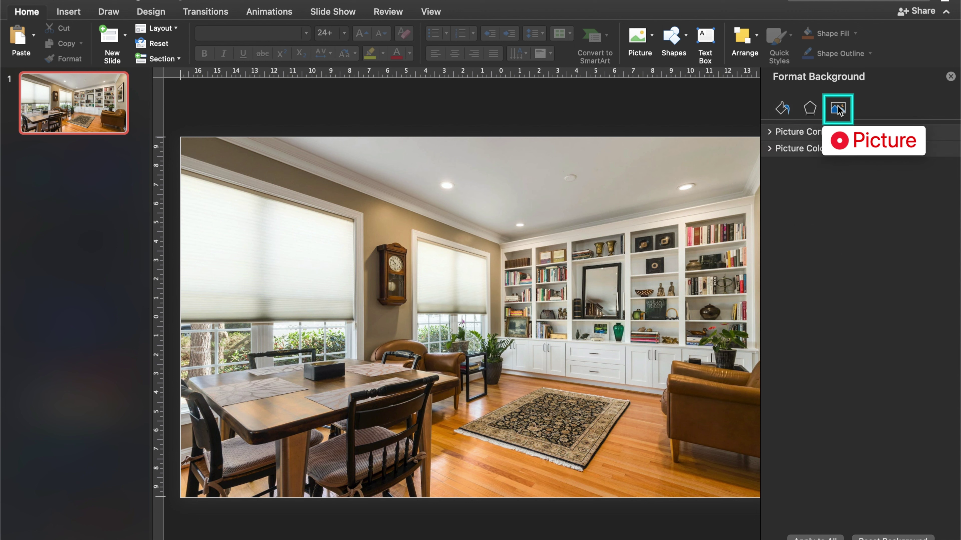
left_click(770, 132)
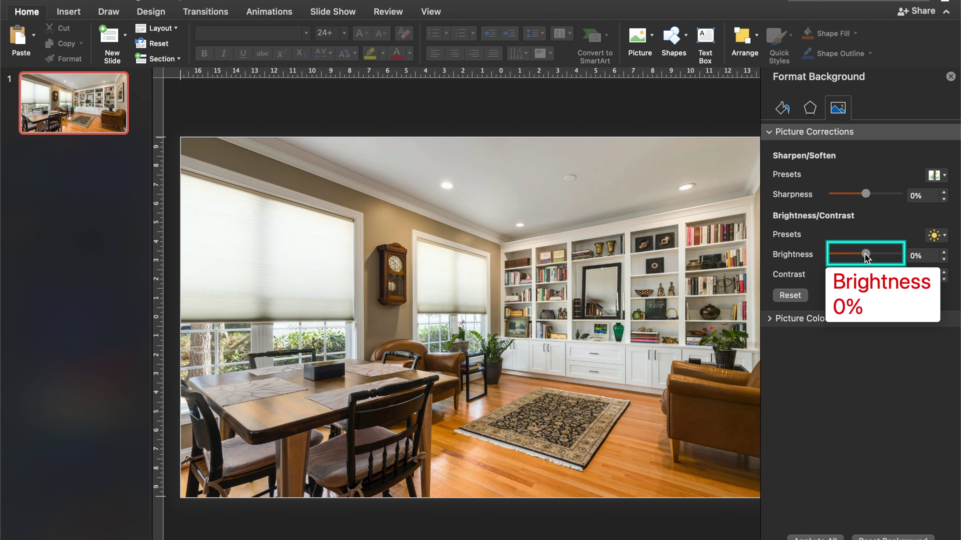
left_click_drag(866, 254, 835, 254)
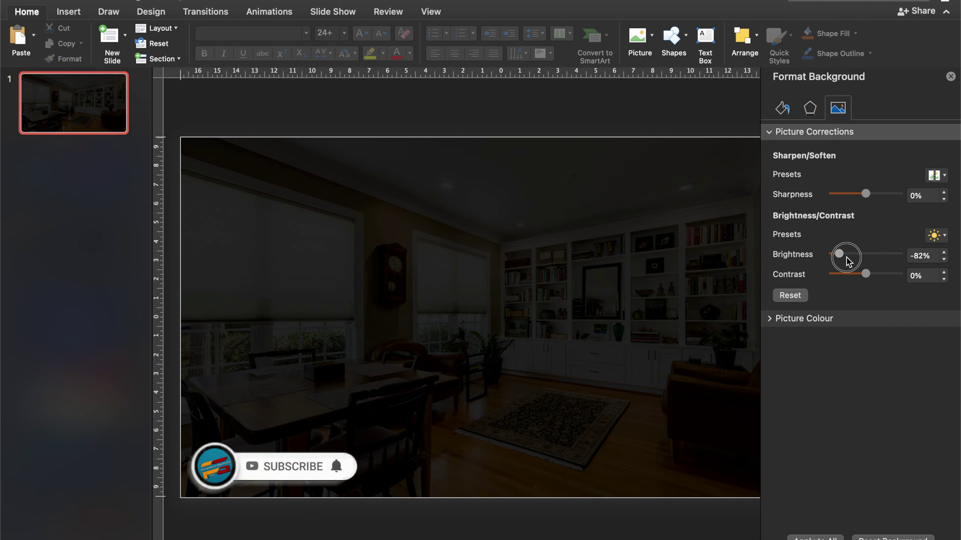
mouse_move(836, 258)
left_mouse_down()
mouse_move(850, 261)
mouse_move(840, 259)
left_mouse_up()
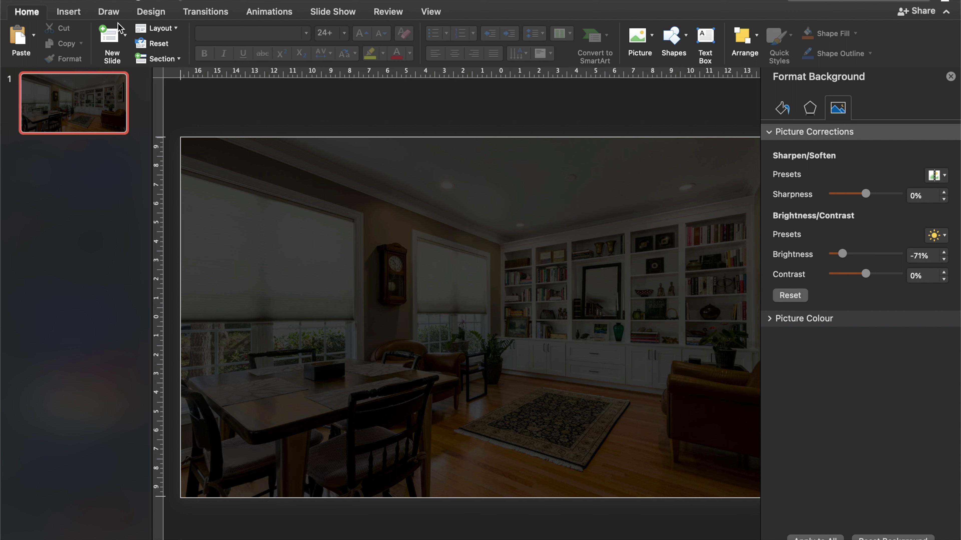
left_click(69, 13)
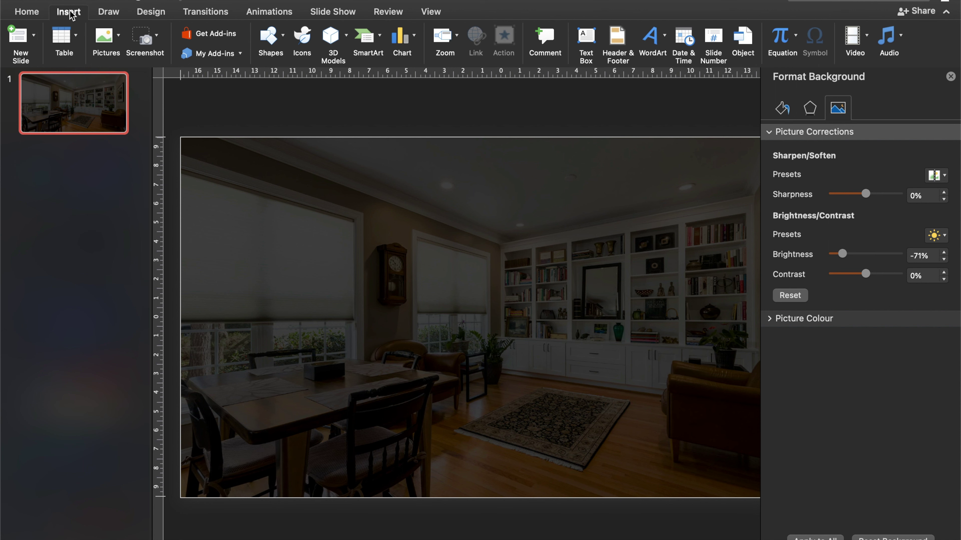
Draw an oval circle on the lower left of the slide
left_click(277, 38)
left_click(378, 80)
mouse_move(306, 213)
left_mouse_down()
mouse_move(416, 302)
mouse_move(399, 305)
left_mouse_up()
left_click_drag(375, 265, 317, 396)
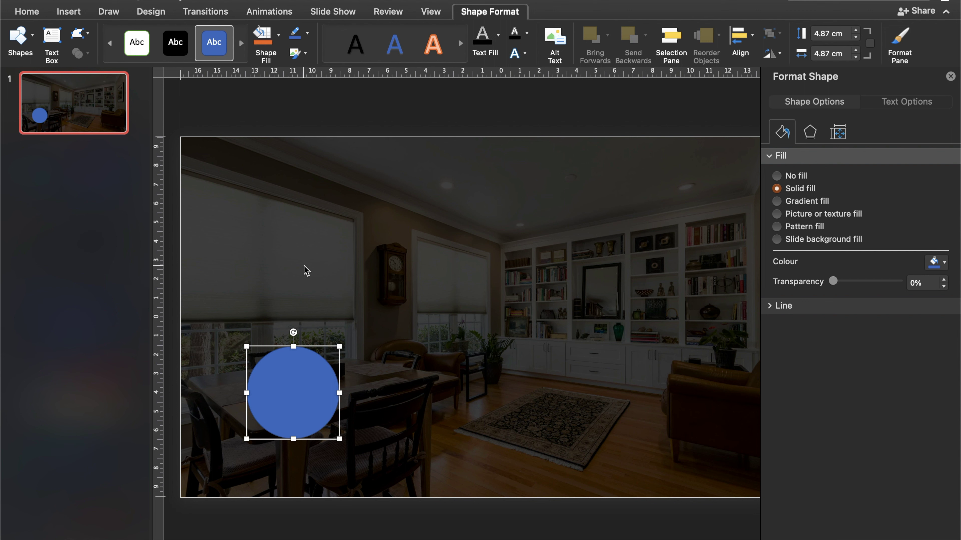
Give the circle a white 6 pt outline and a purple fill at 41% transparency
left_click(305, 38)
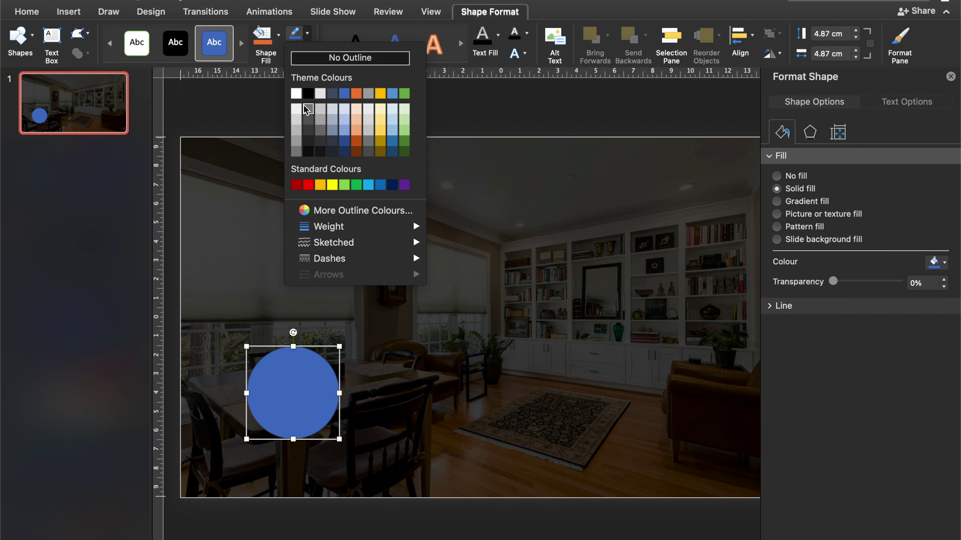
left_click(296, 93)
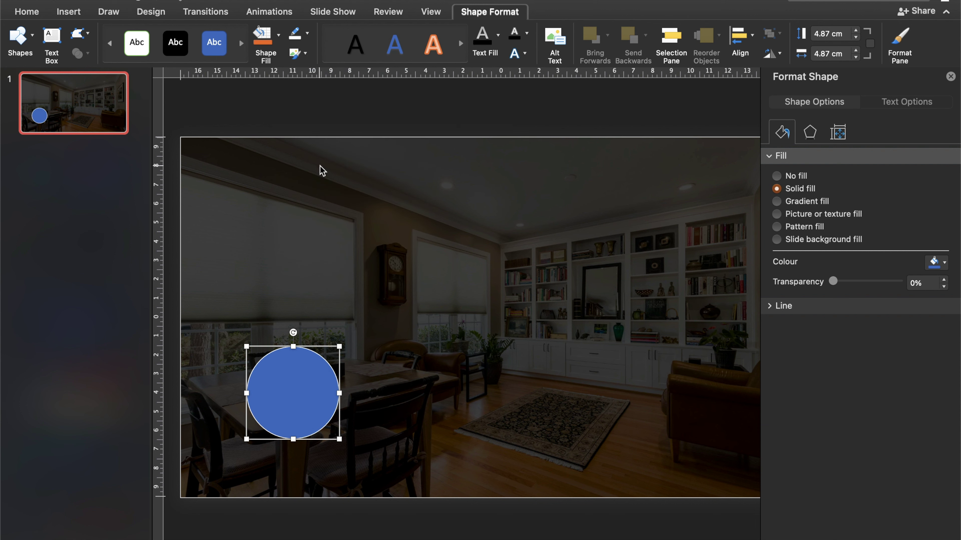
left_click(308, 35)
mouse_move(345, 226)
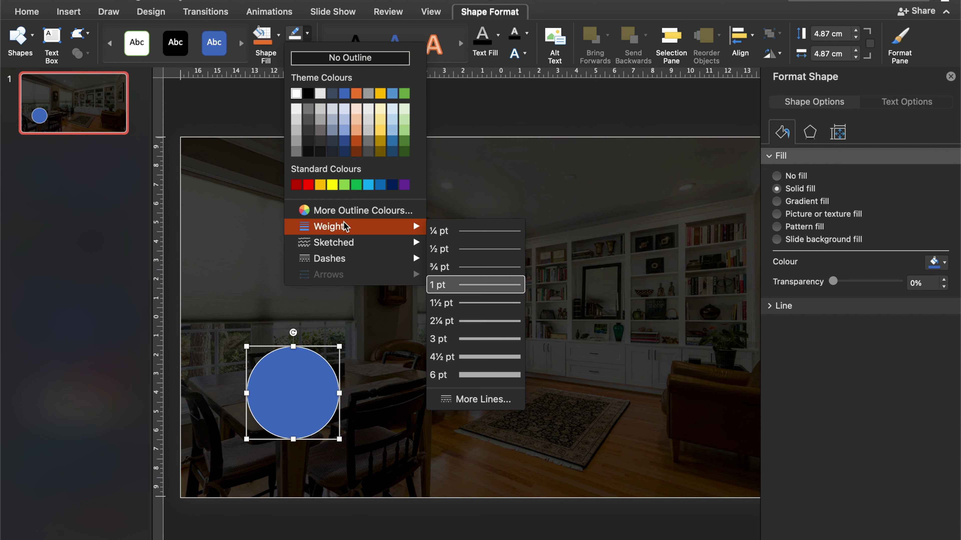
left_click(483, 375)
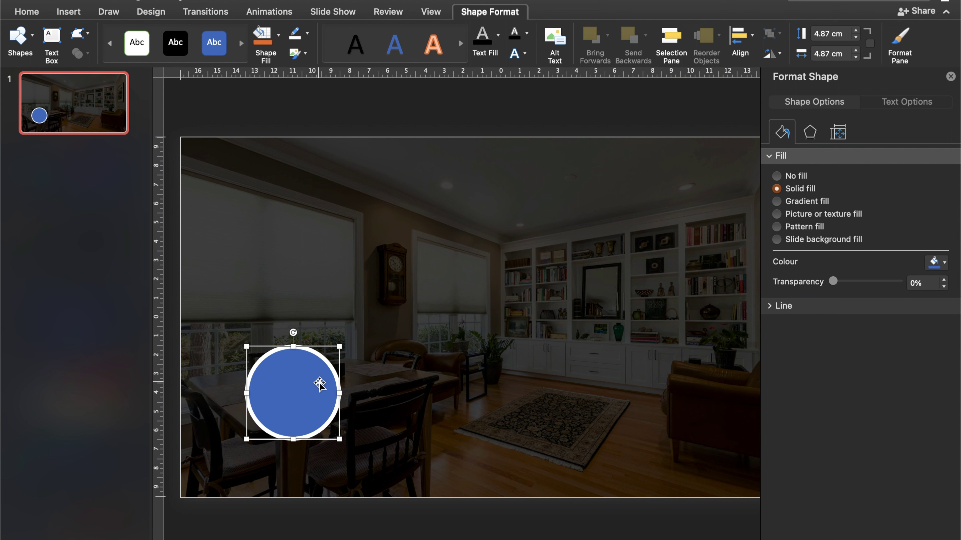
left_click(278, 38)
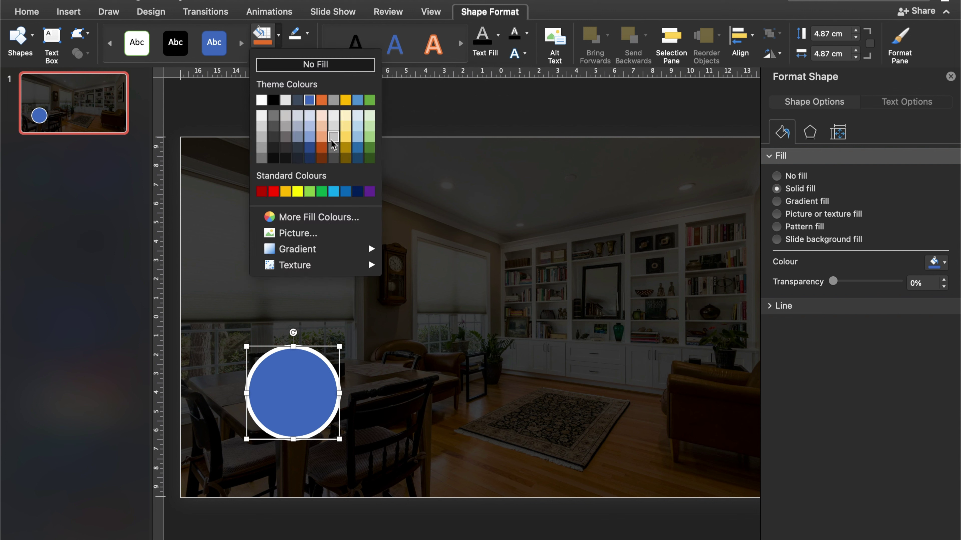
left_click(369, 191)
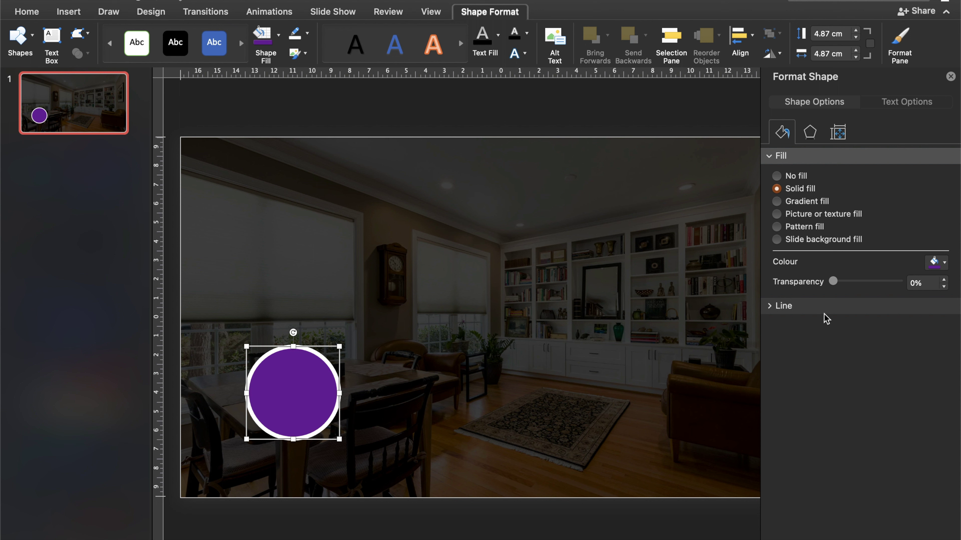
left_click_drag(834, 284, 861, 283)
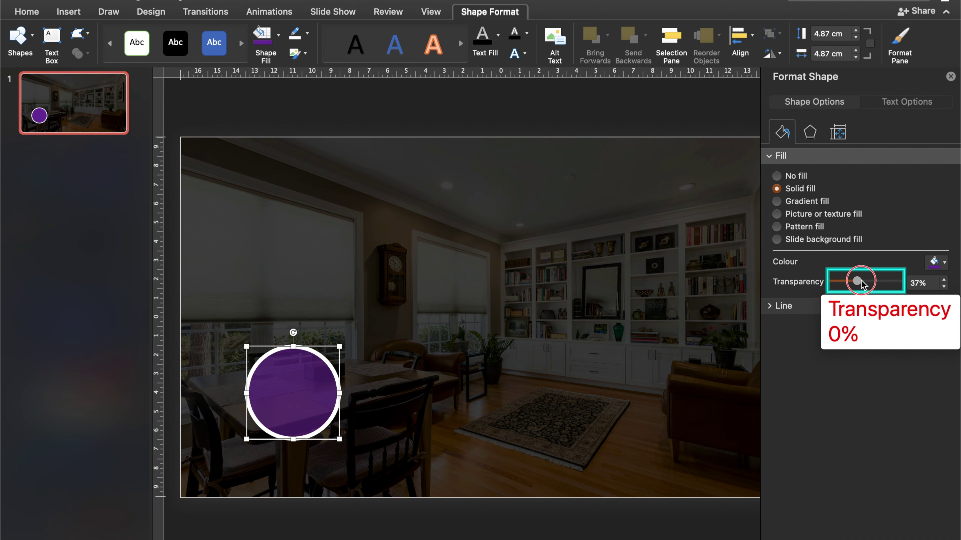
Place a copy of the purple circle to its right
left_click(508, 315)
left_click(311, 407)
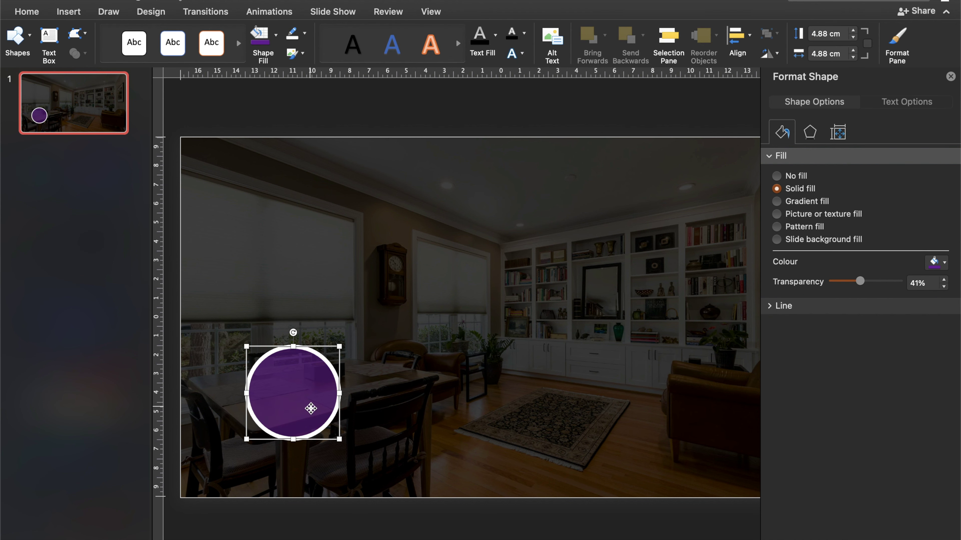
left_click_drag(311, 407, 456, 427)
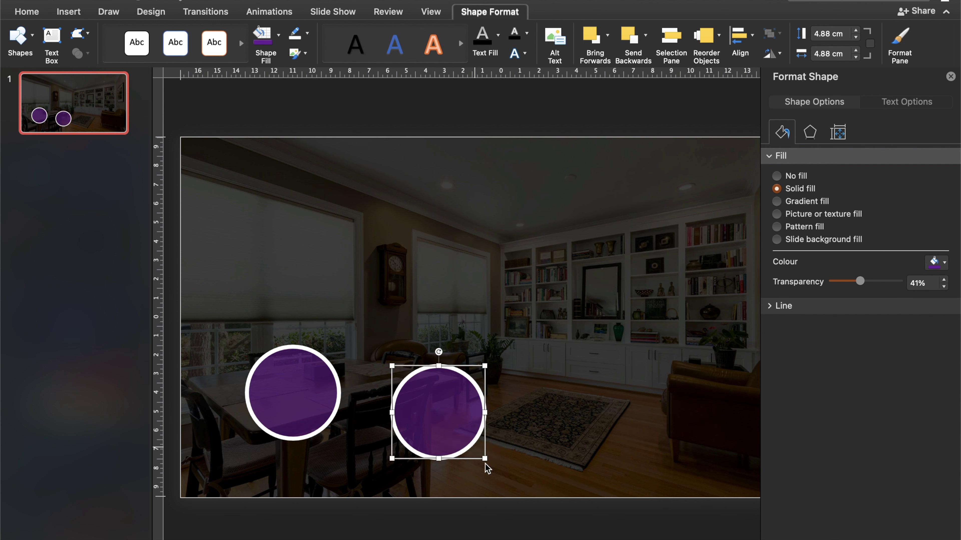
Enlarge the copy and add circles at the upper centre and lower right, making four
left_click_drag(484, 459, 499, 473)
left_click_drag(459, 436, 448, 421)
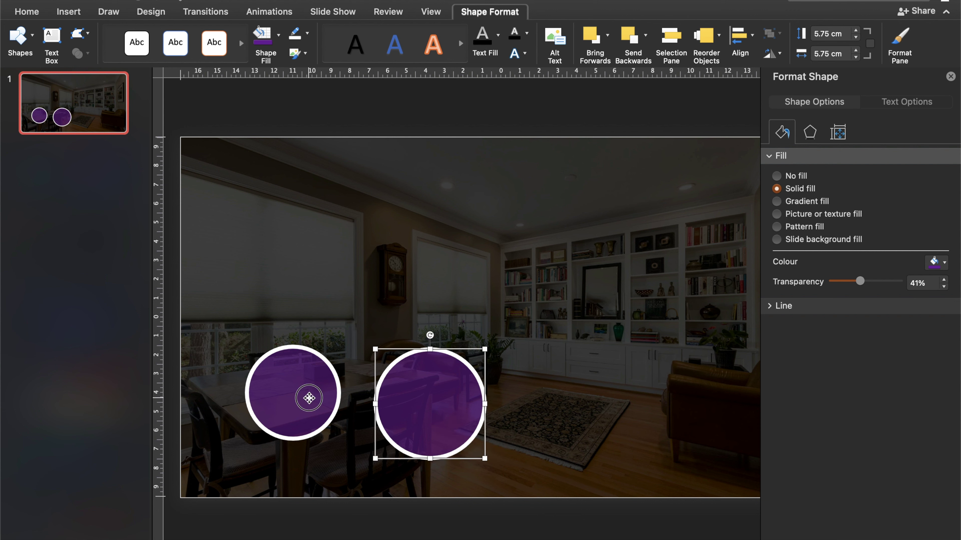
left_click_drag(311, 399, 291, 356)
mouse_move(443, 416)
left_mouse_down()
mouse_move(423, 417)
mouse_move(557, 289)
left_mouse_up()
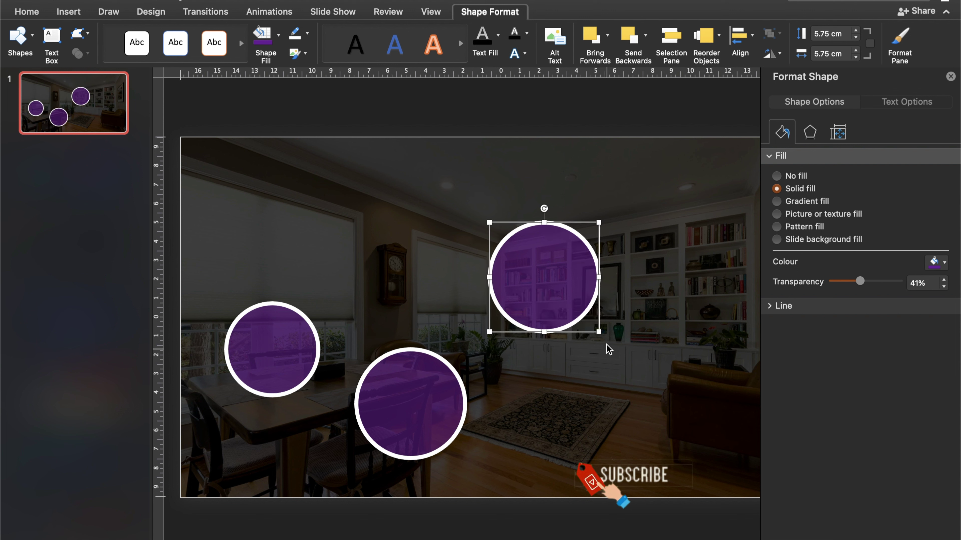
left_click_drag(599, 332, 627, 360)
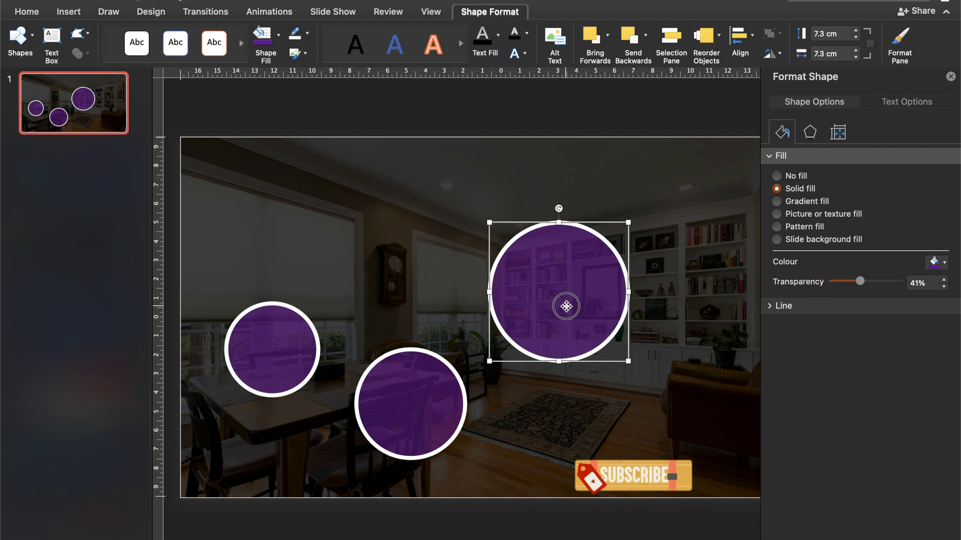
left_click_drag(567, 307, 556, 303)
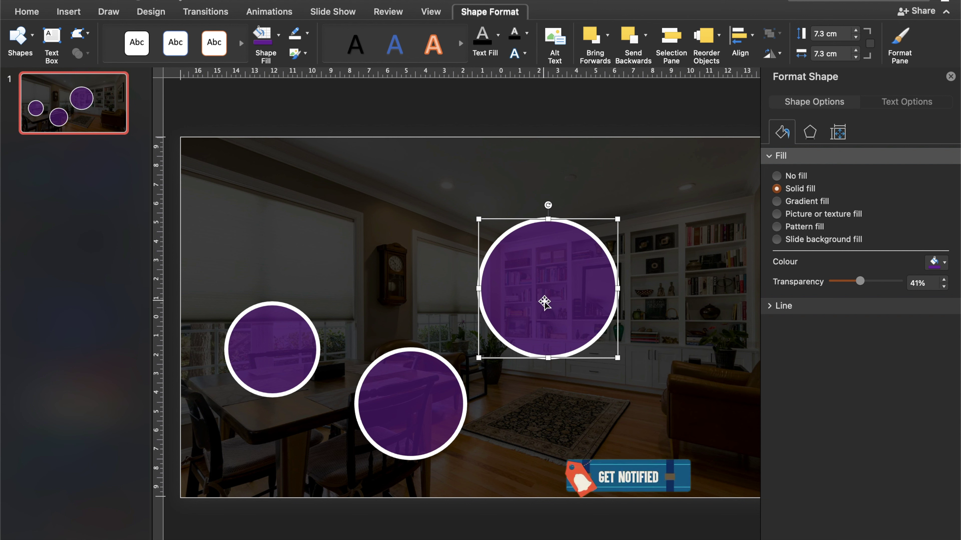
key("super+d")
mouse_move(699, 154)
left_mouse_down()
mouse_move(671, 390)
mouse_move(698, 401)
left_mouse_up()
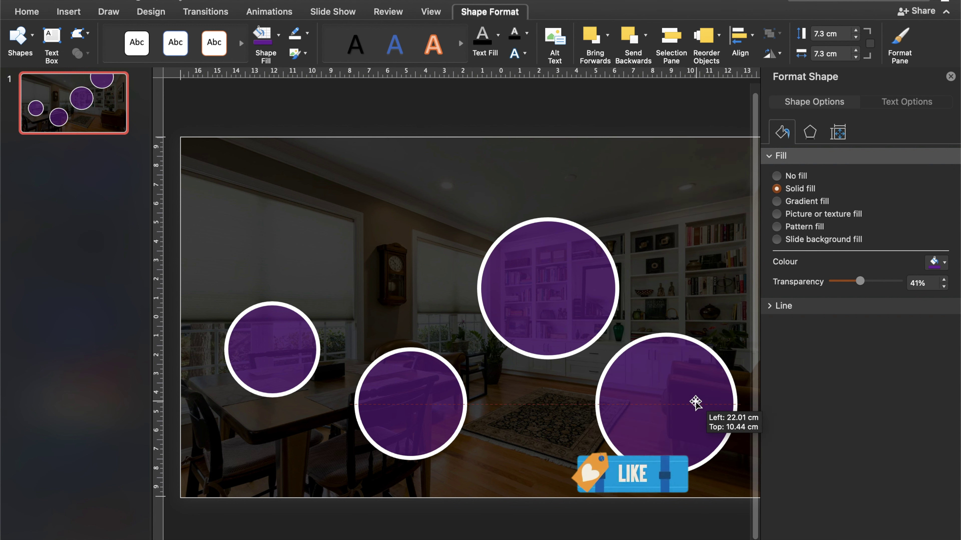
left_click_drag(697, 402, 697, 400)
Reposition the four circles to left, bottom middle, upper centre and lower right
left_click_drag(579, 288, 573, 260)
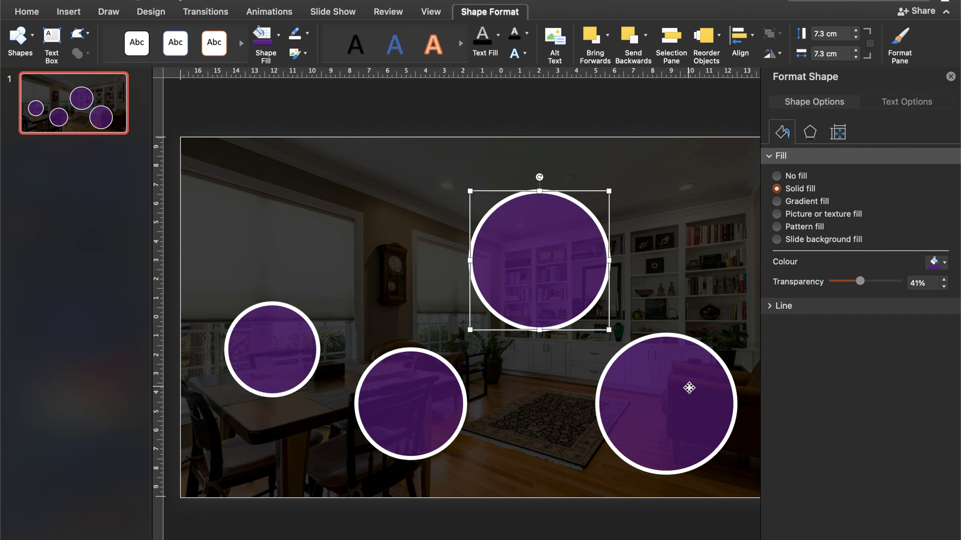
left_click_drag(681, 401, 690, 390)
left_click_drag(608, 316, 593, 302)
left_click_drag(666, 360, 664, 365)
left_click(279, 369)
left_click_drag(279, 369, 255, 378)
left_click_drag(429, 397, 401, 406)
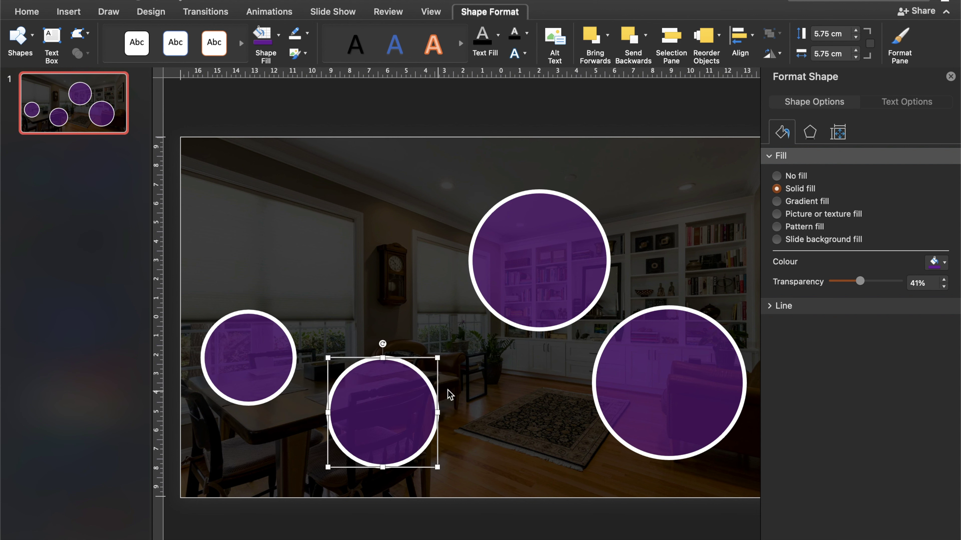
left_click_drag(571, 249, 538, 277)
left_click_drag(687, 337, 678, 358)
left_click_drag(526, 305, 534, 269)
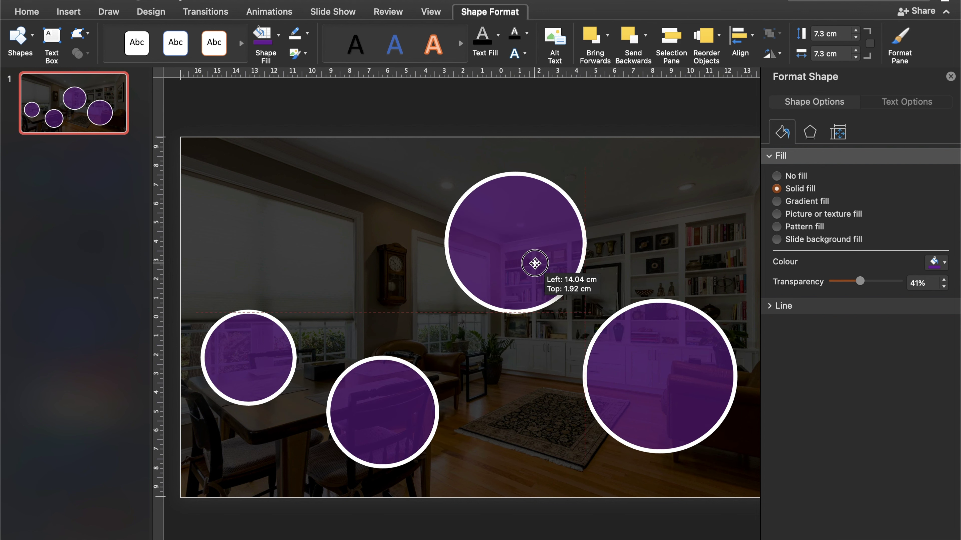
Shrink the lower-right, upper and bottom circles and adjust the left circle's size
left_click(628, 348)
left_click_drag(730, 468, 719, 458)
left_click(564, 260)
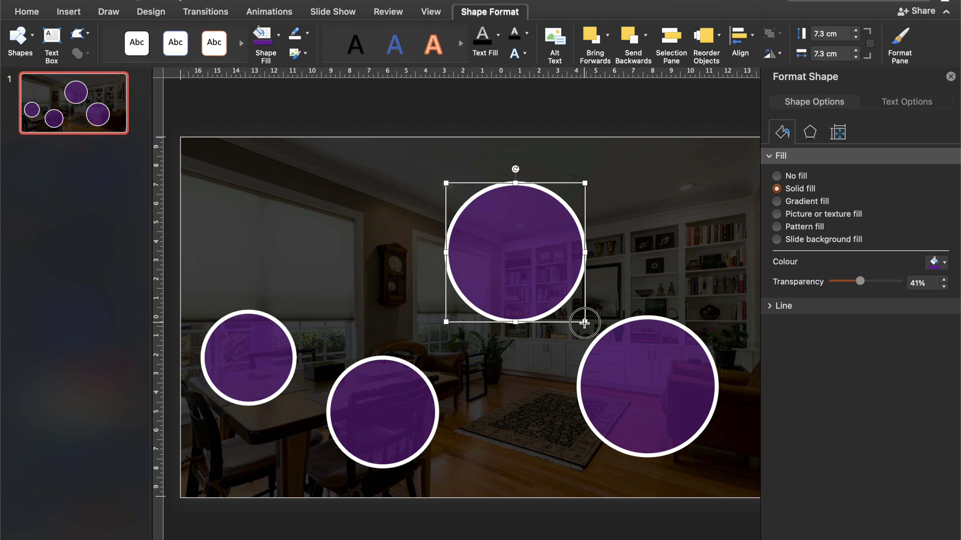
left_click_drag(585, 321, 563, 300)
left_click(416, 447)
left_click_drag(438, 467, 413, 446)
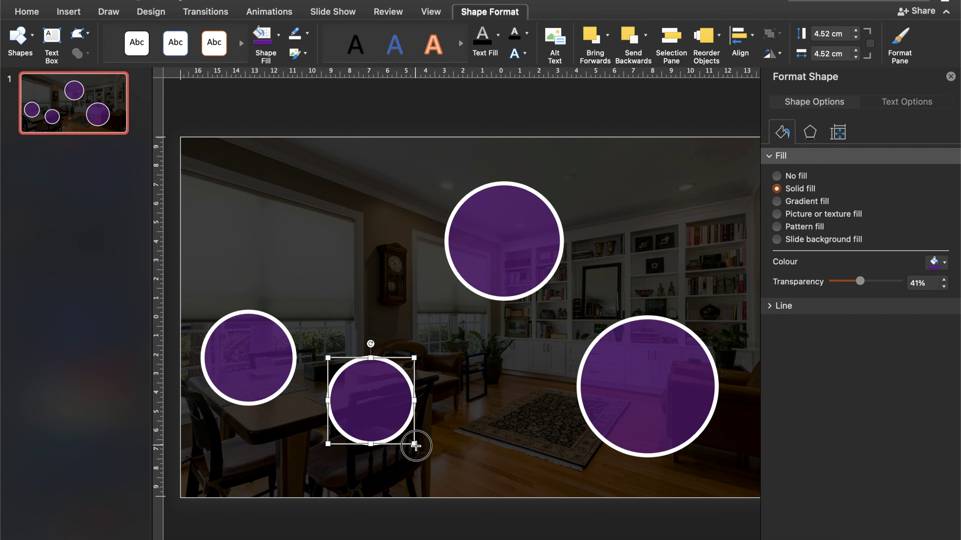
left_click_drag(370, 400, 389, 382)
left_click(276, 378)
left_click_drag(295, 403, 280, 380)
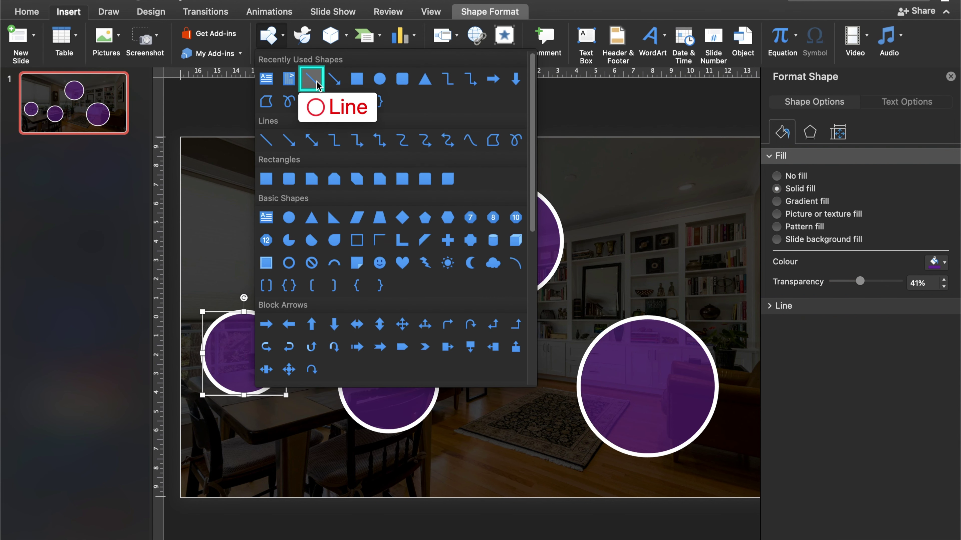
left_click(317, 84)
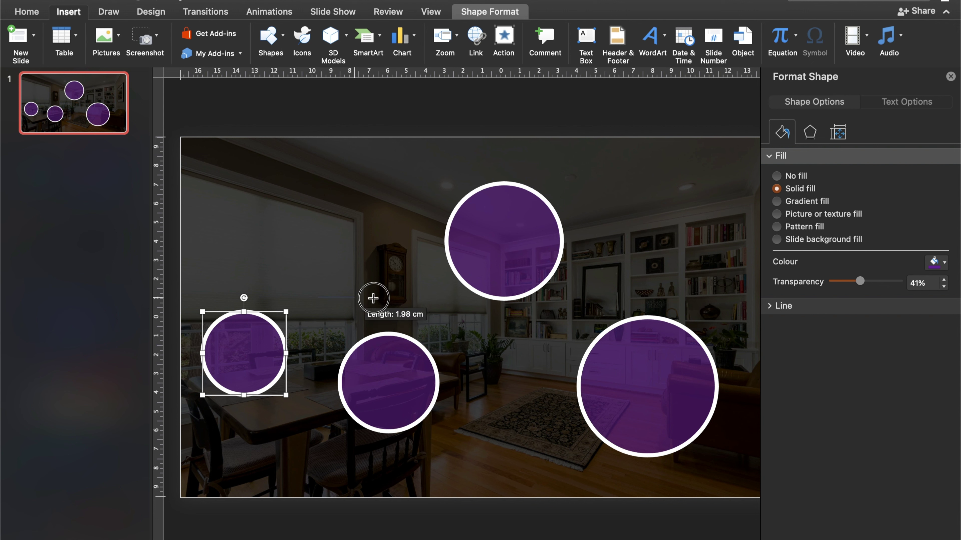
Draw a thick white line linking the left circle to the bottom middle circle
left_click_drag(317, 298, 390, 297)
left_click(307, 34)
mouse_move(329, 226)
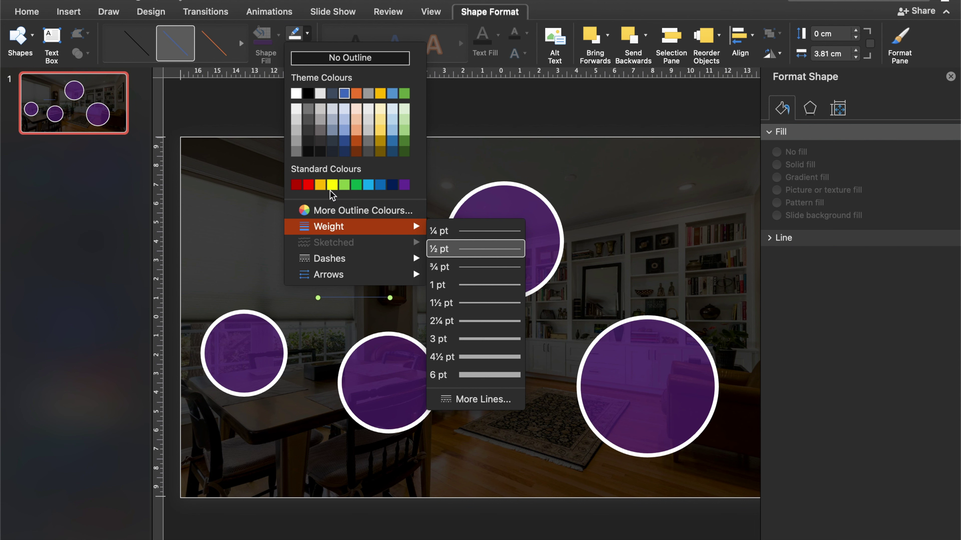
left_click(295, 94)
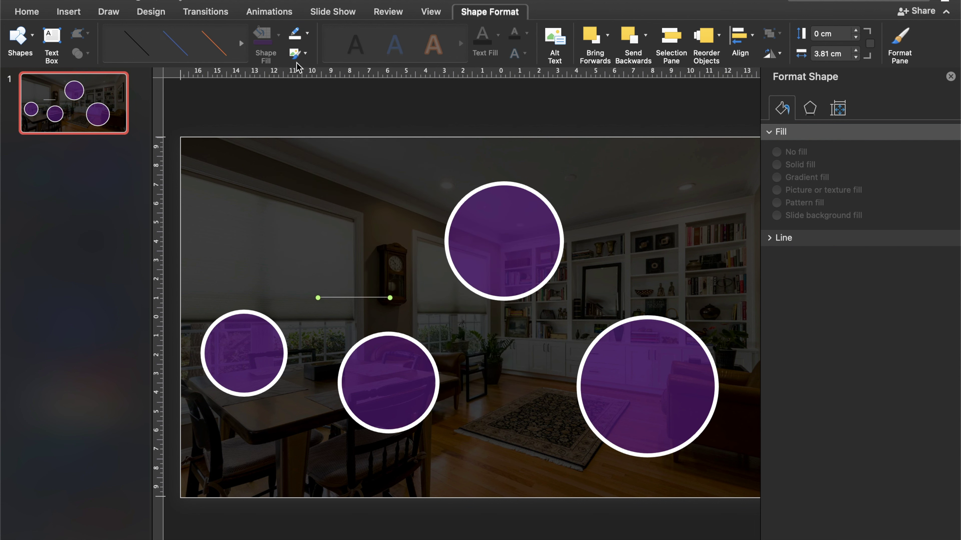
left_click(307, 33)
mouse_move(349, 226)
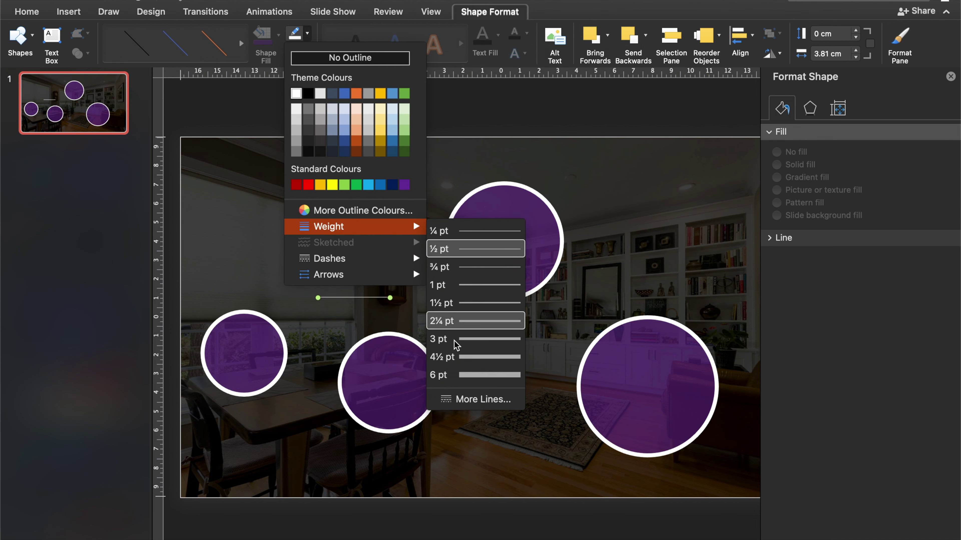
left_click(472, 374)
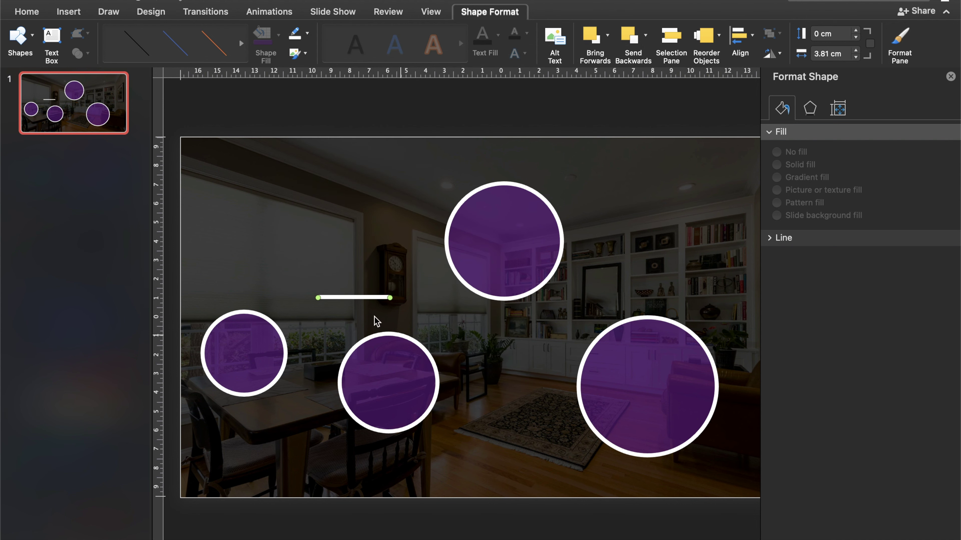
left_click_drag(318, 297, 285, 356)
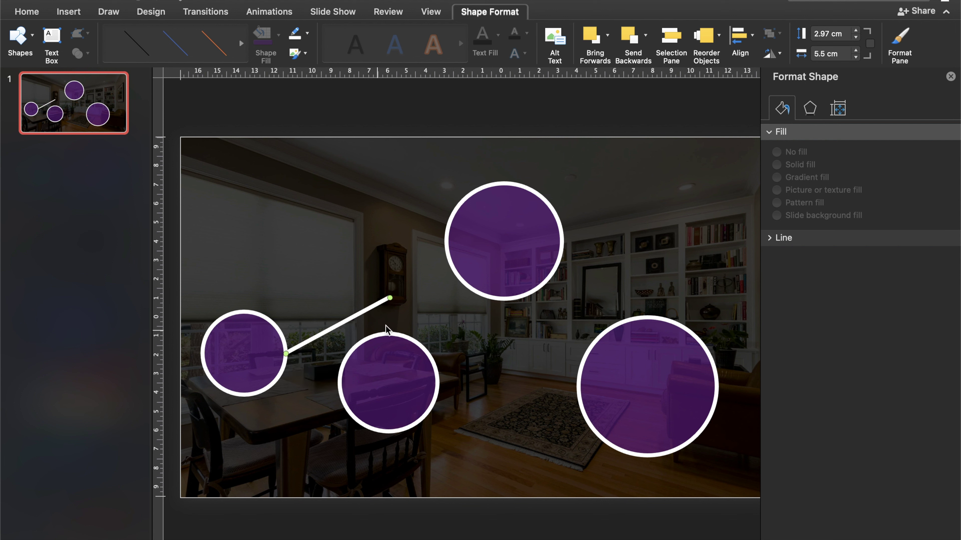
mouse_move(390, 298)
left_mouse_down()
mouse_move(349, 376)
mouse_move(325, 380)
mouse_move(435, 330)
mouse_move(423, 348)
mouse_move(463, 282)
left_mouse_up()
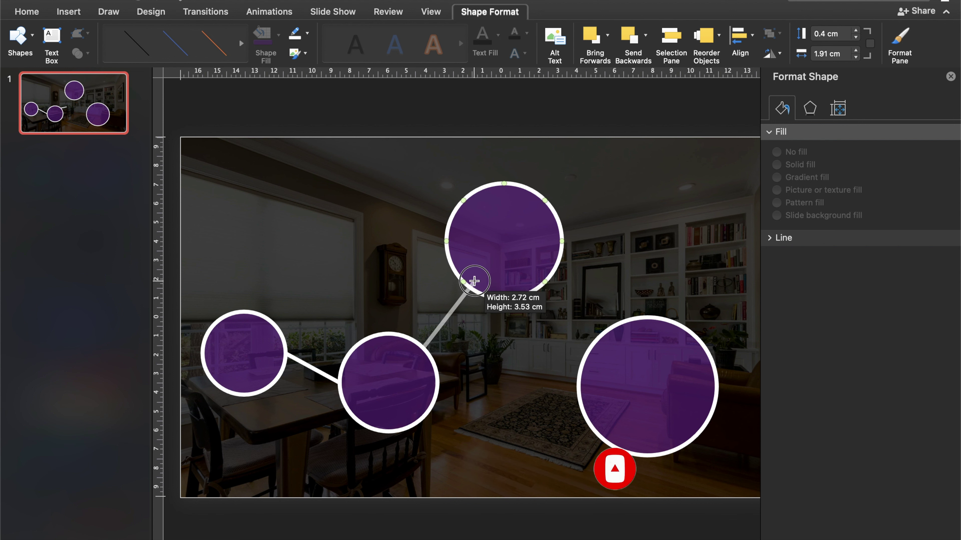
Duplicate the line and attach it between the top and bottom-right circles
key("ctrl+d")
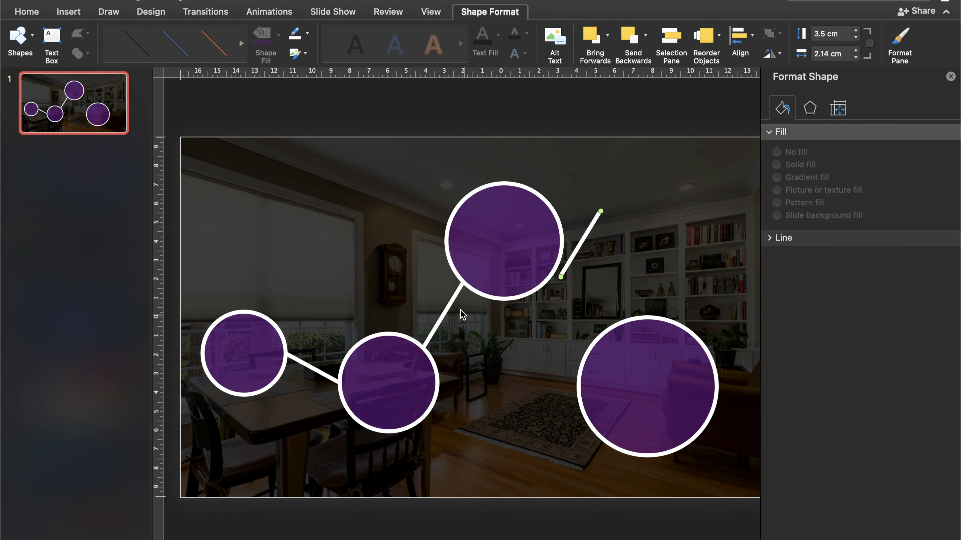
mouse_move(602, 210)
left_mouse_down()
mouse_move(607, 339)
mouse_move(598, 335)
left_mouse_up()
left_click_drag(561, 277, 545, 283)
left_click(682, 307)
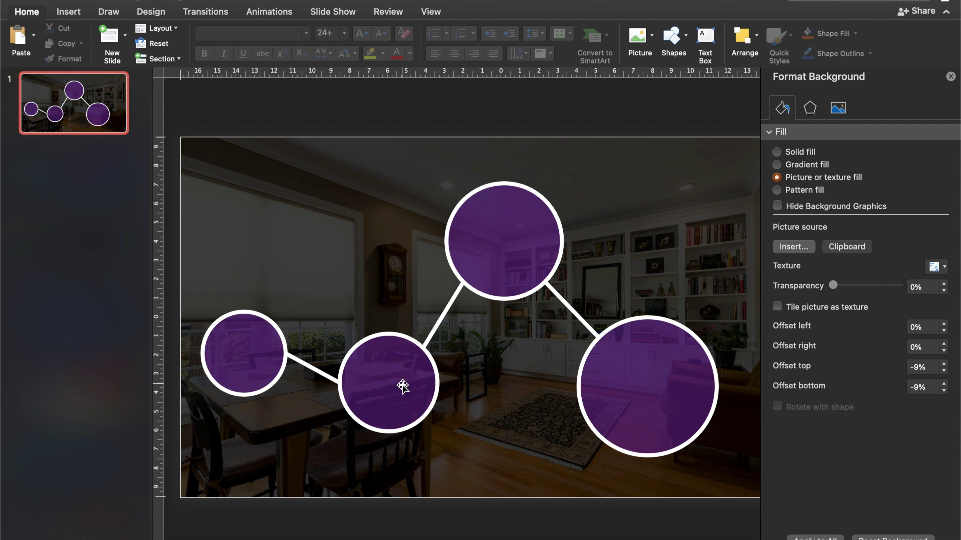
Fill the middle circle dark blue, the top circle red and the bottom-right circle green
left_click(392, 378)
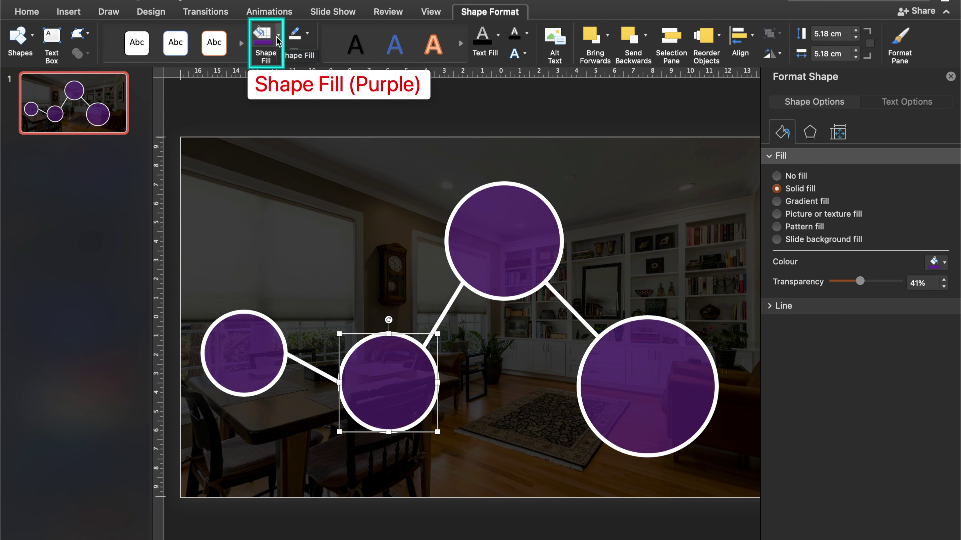
left_click(278, 36)
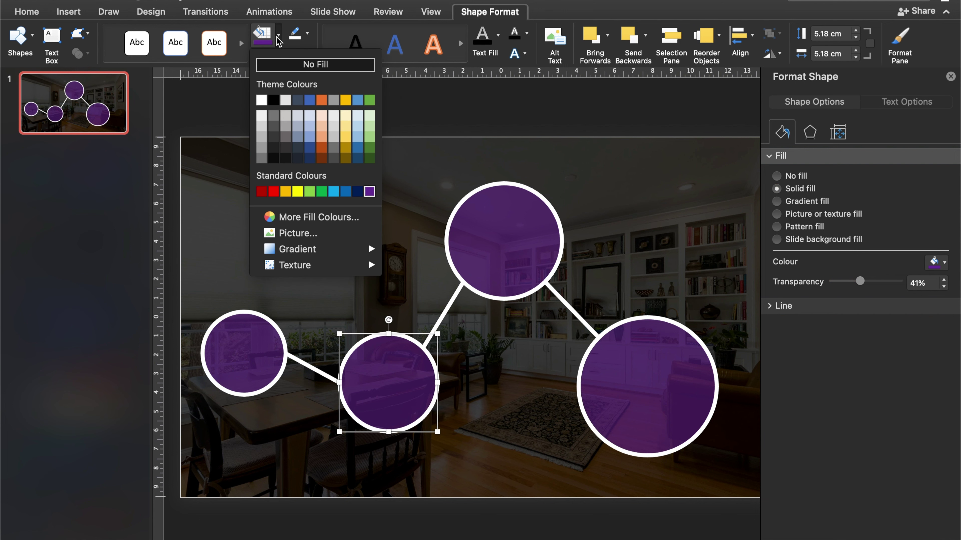
left_click(356, 191)
left_click(515, 249)
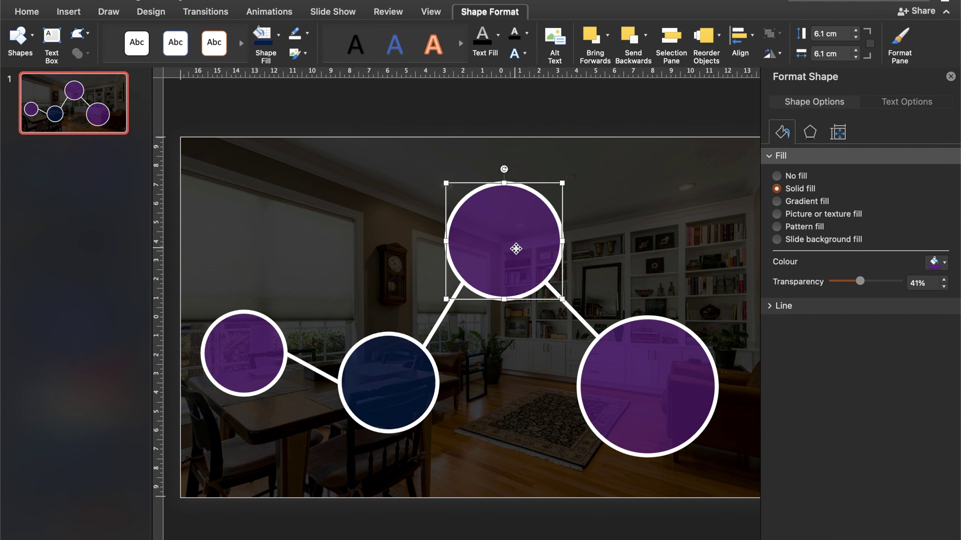
left_click(278, 35)
left_click(274, 191)
left_click(676, 382)
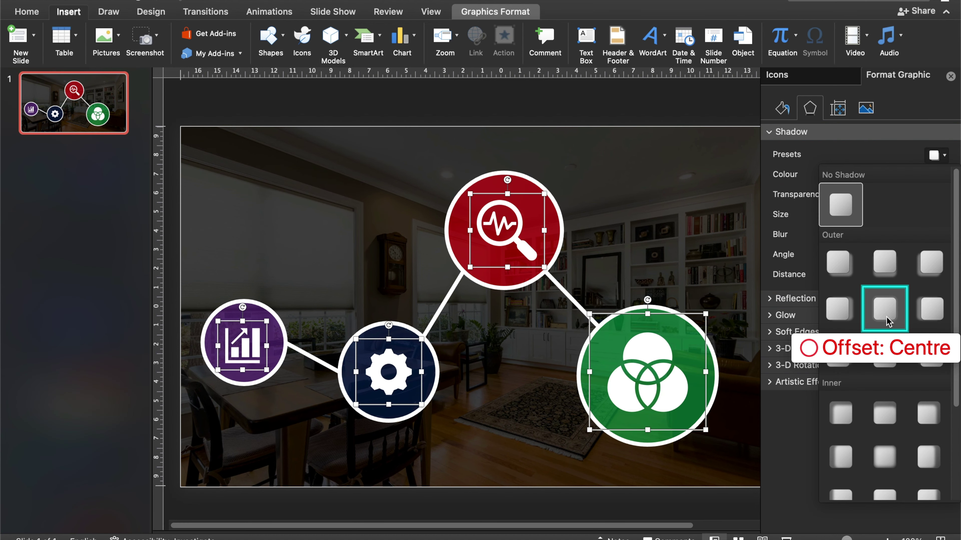
Apply the Outer Offset: Centre shadow to the icons with a 15 pt distance
left_click(884, 308)
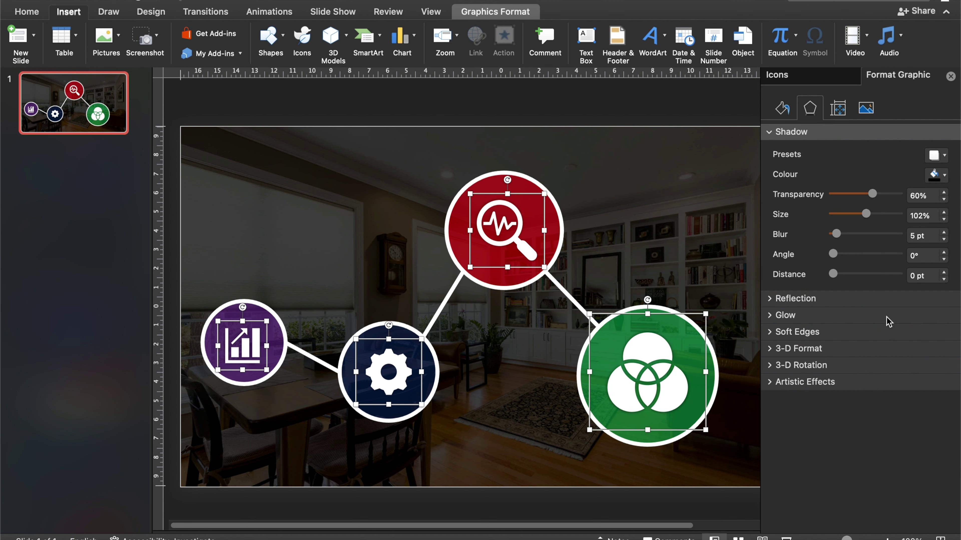
left_click(943, 273)
left_click(943, 273)
left_click(943, 273)
left_click(943, 274)
left_click(943, 274)
left_click(944, 273)
left_click(943, 273)
left_click(943, 273)
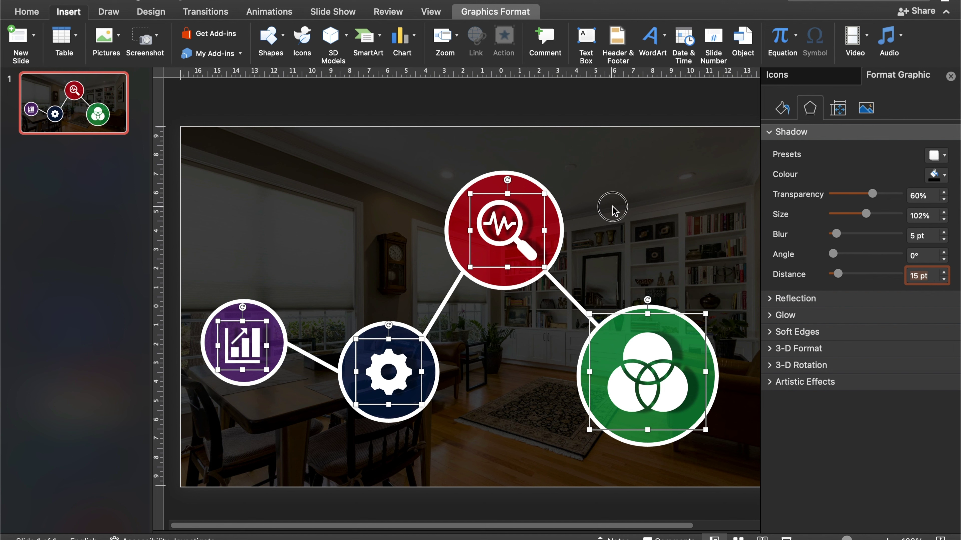
left_click(616, 212)
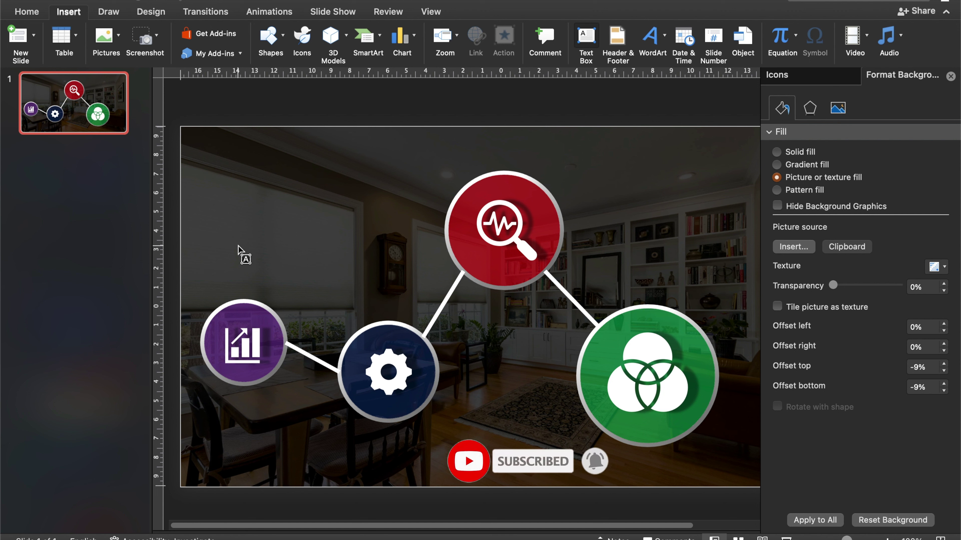
Add a white 36 pt 'Market' label above the purple circle
left_click_drag(218, 244, 386, 265)
type("Market")
left_click(27, 12)
left_click(405, 54)
left_click(361, 33)
left_click(361, 34)
Copy the label as 'Management', 'Research' and 'Income' beside the gear, red and green circles
mouse_move(278, 293)
left_mouse_down()
mouse_move(452, 454)
mouse_move(426, 442)
left_mouse_up()
type("Management")
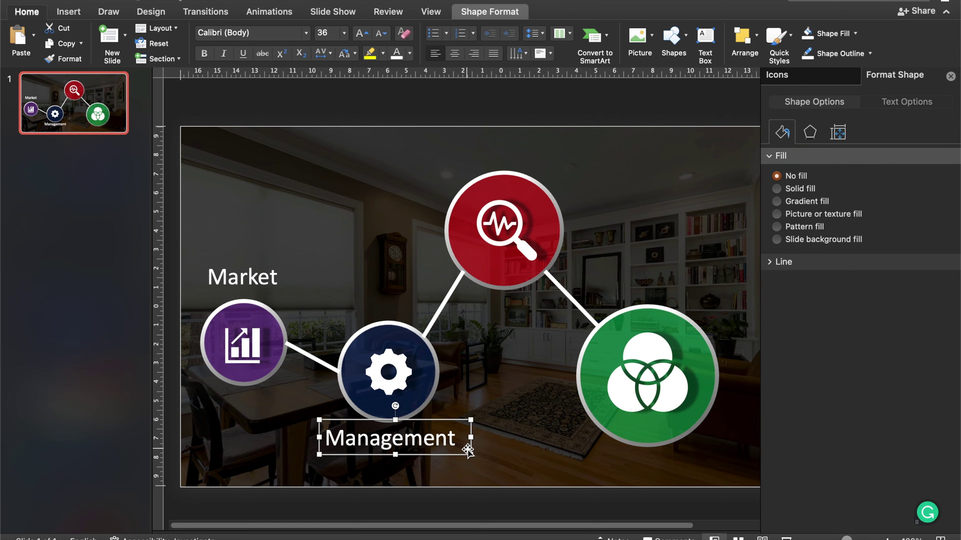
left_click_drag(468, 450, 574, 151)
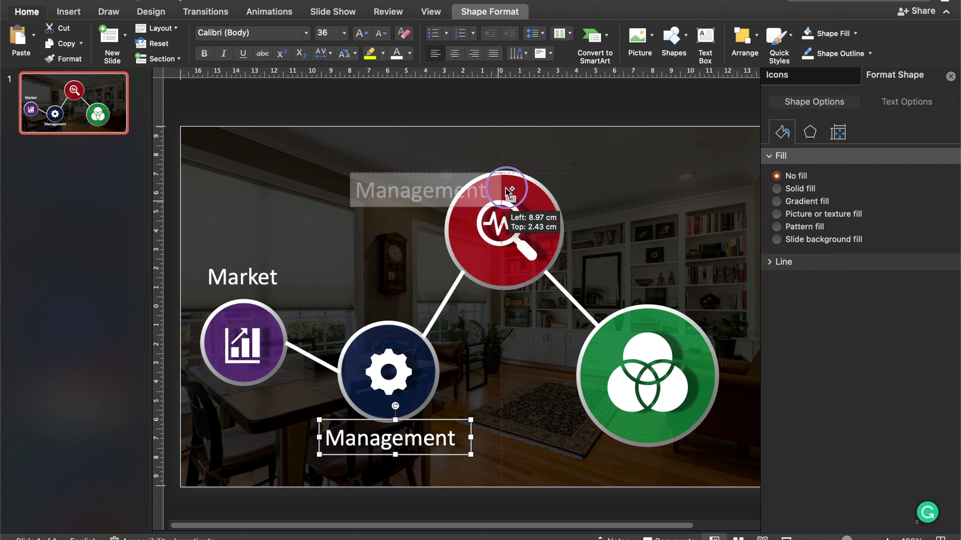
type("research")
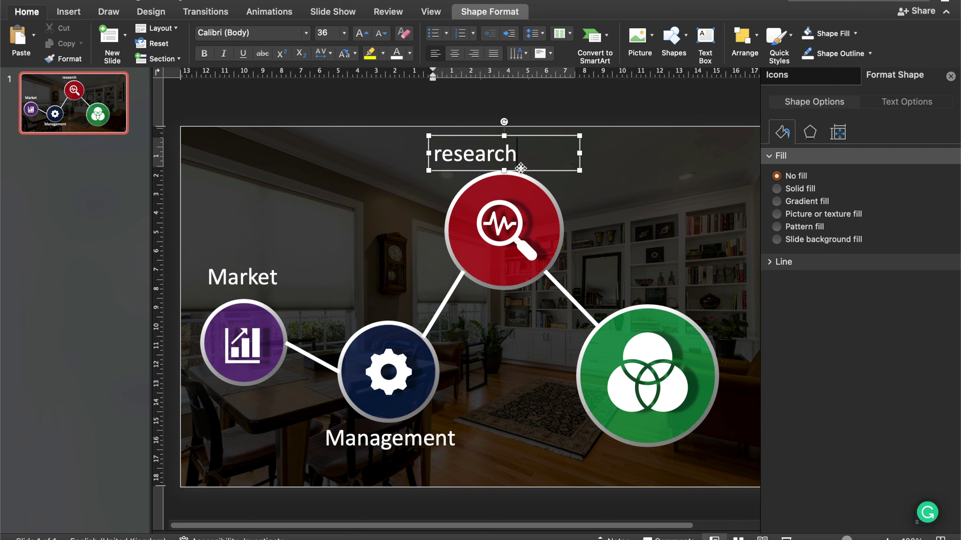
left_click(443, 154)
key("BackSpace")
type("R")
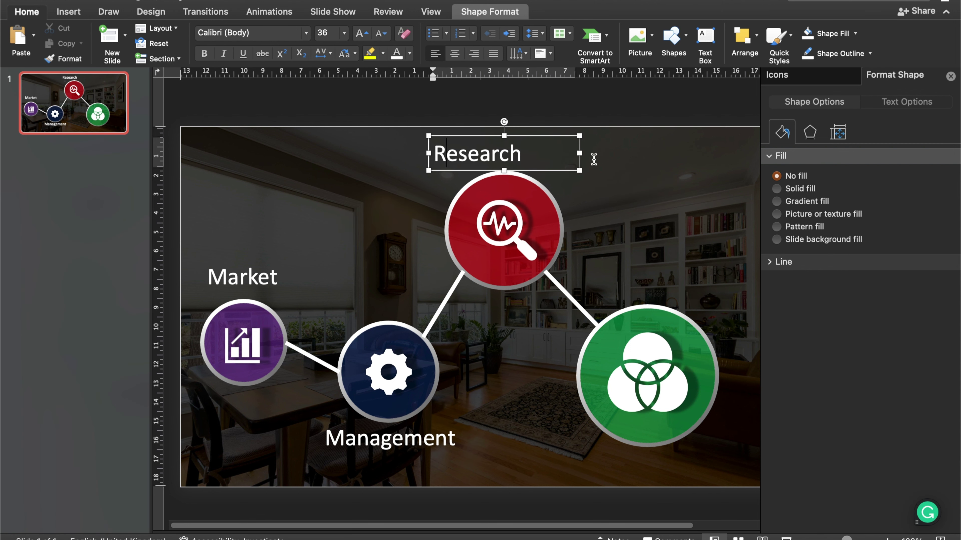
left_click_drag(580, 153, 688, 277)
type("Income")
left_click(650, 231)
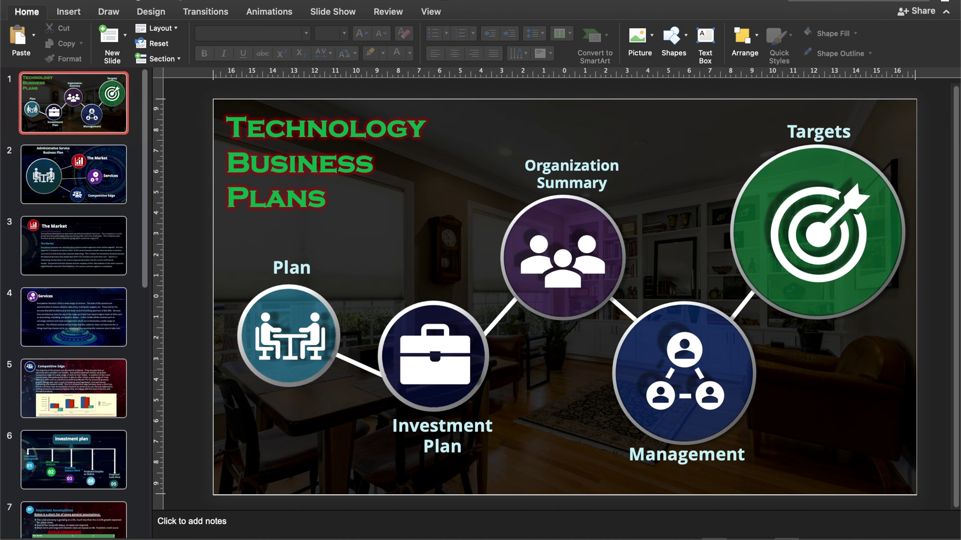
Present the example deck, zooming from the overview's Plan circle into The Market slide
key("super+shift+Return")
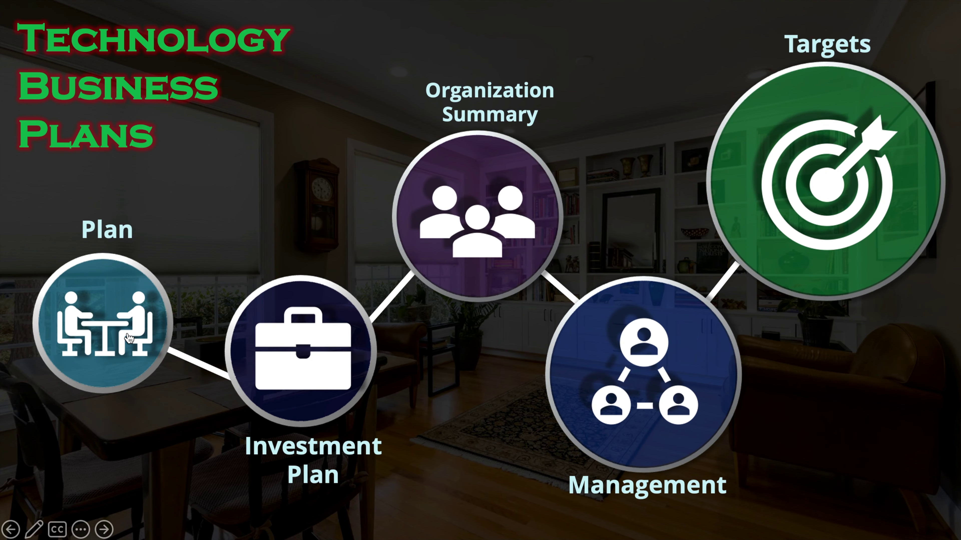
left_click(121, 321)
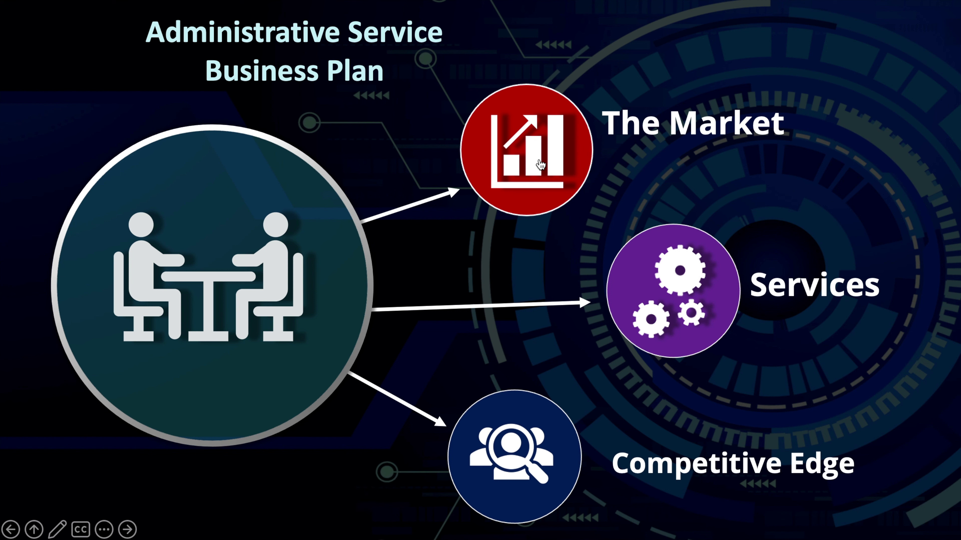
left_click(540, 165)
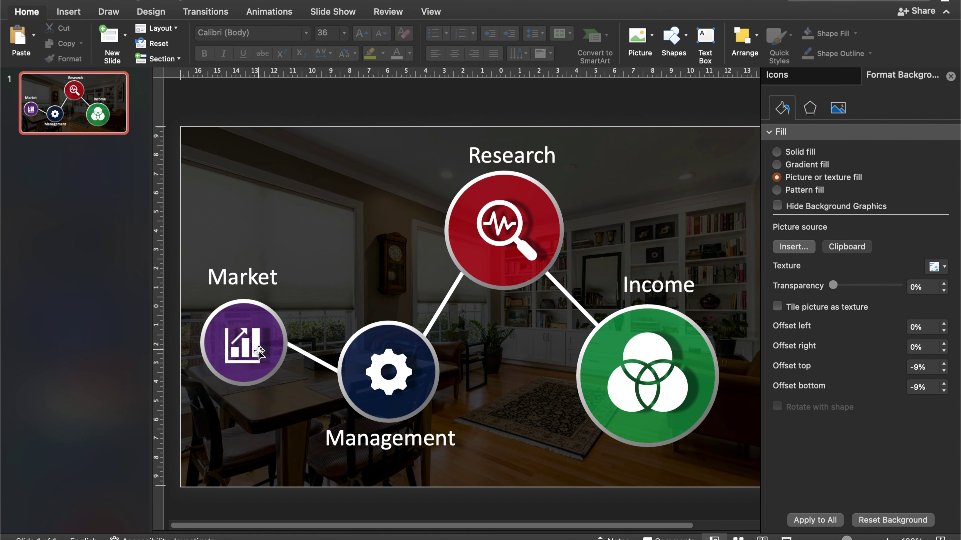
Group the Market and Management icons each with its circle
left_click(254, 345)
left_click(262, 311, "shift")
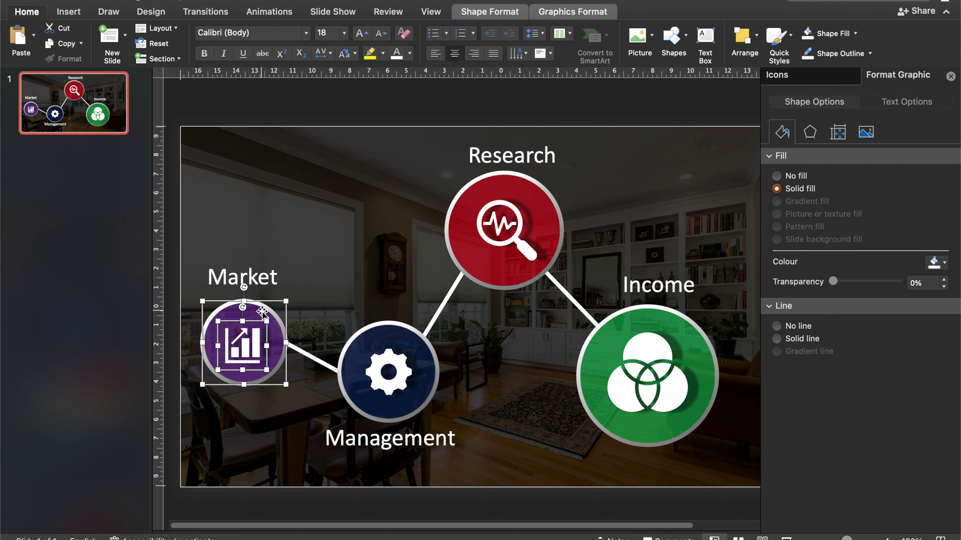
right_click(267, 321)
mouse_move(332, 381)
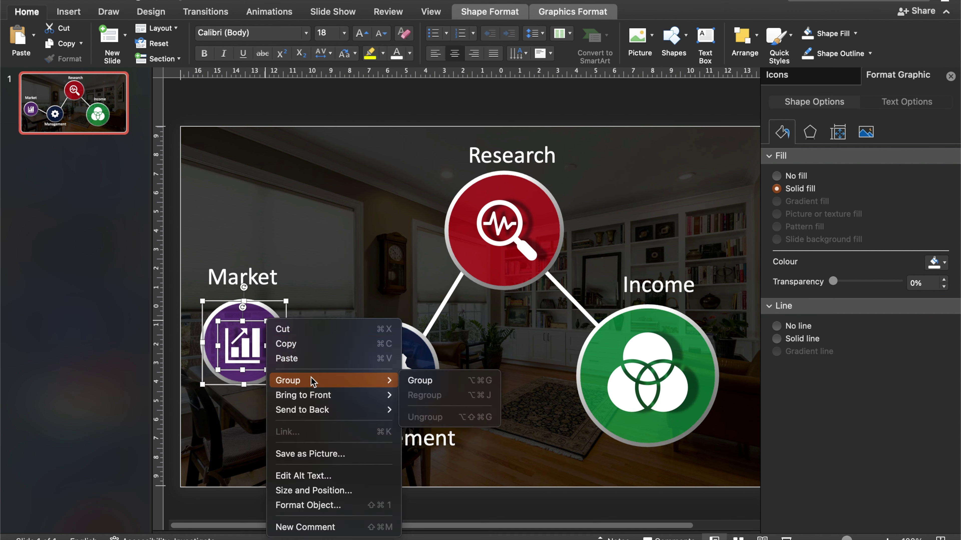
left_click(428, 380)
left_click(402, 374)
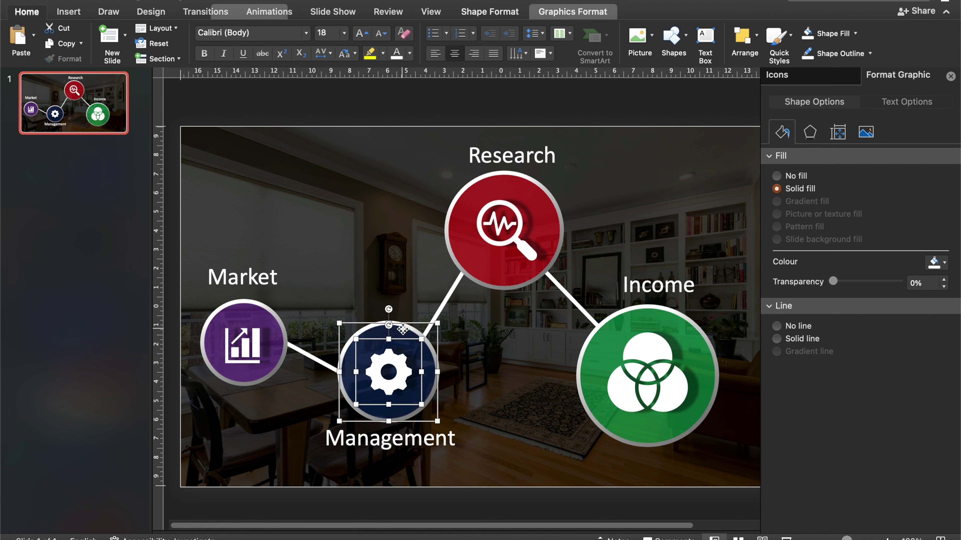
right_click(423, 339)
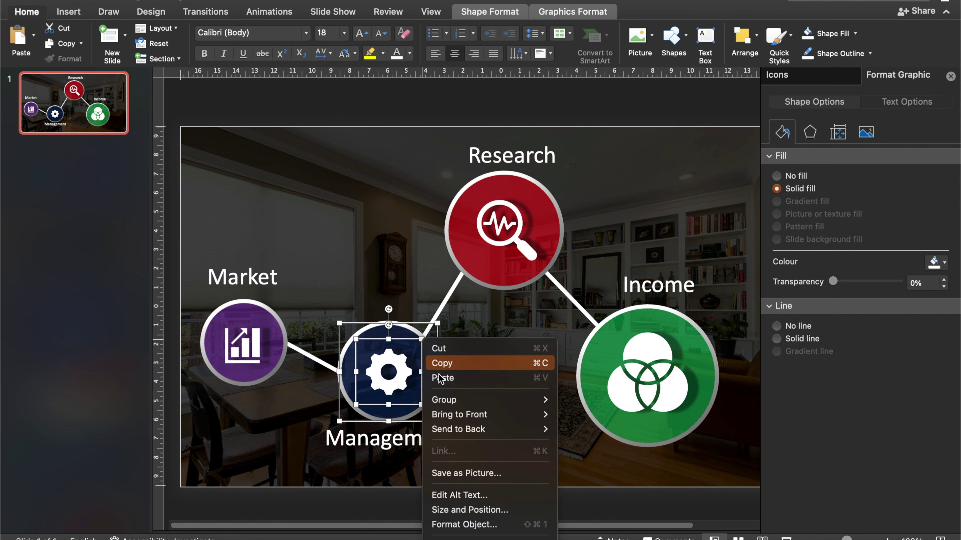
left_click(583, 398)
Group the Research and Income icons each with its red and green circle
left_click(527, 248)
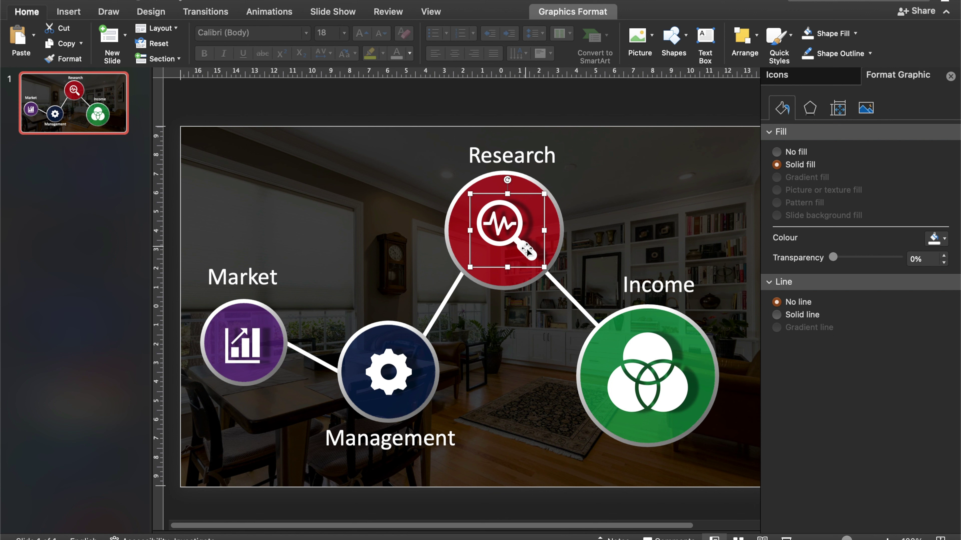
left_click(522, 283, "shift")
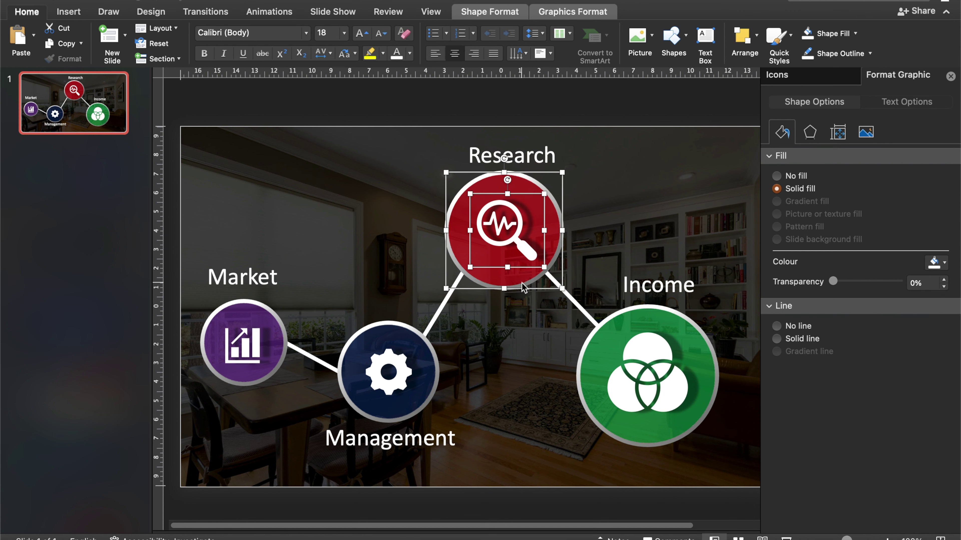
right_click(522, 283)
left_click(675, 340)
left_click(658, 364)
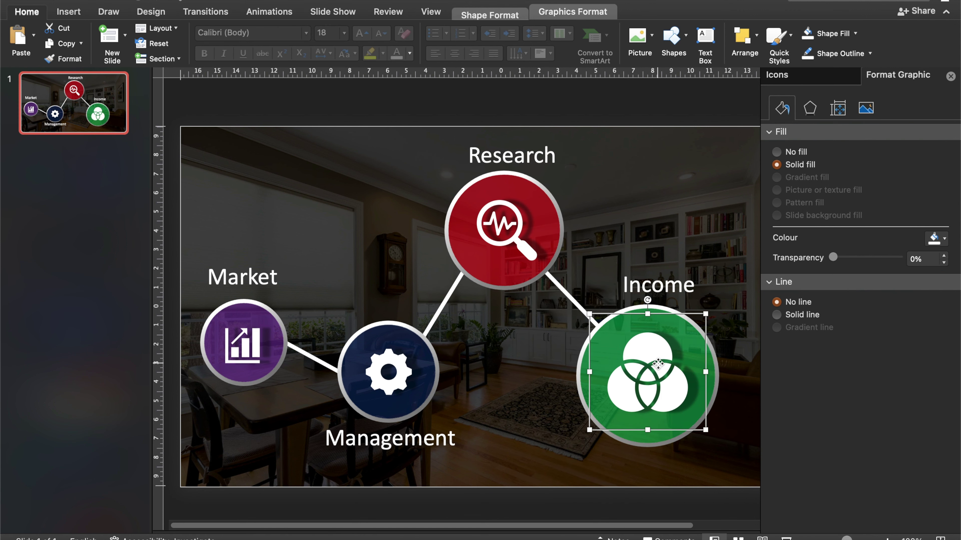
left_click(659, 307, "shift")
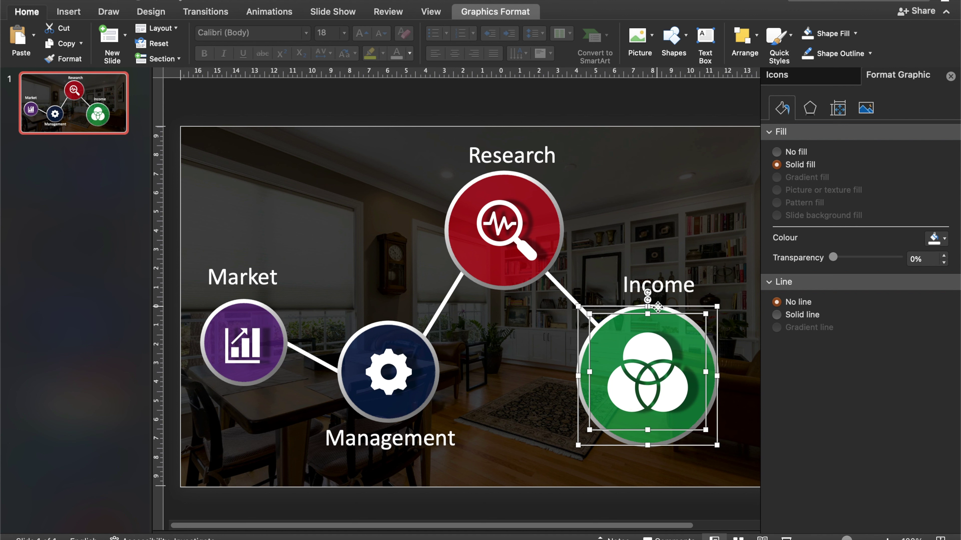
right_click(640, 308)
left_click(798, 408)
Insert a second slide, delete its placeholders, and give it a solid grey background
left_click(714, 234)
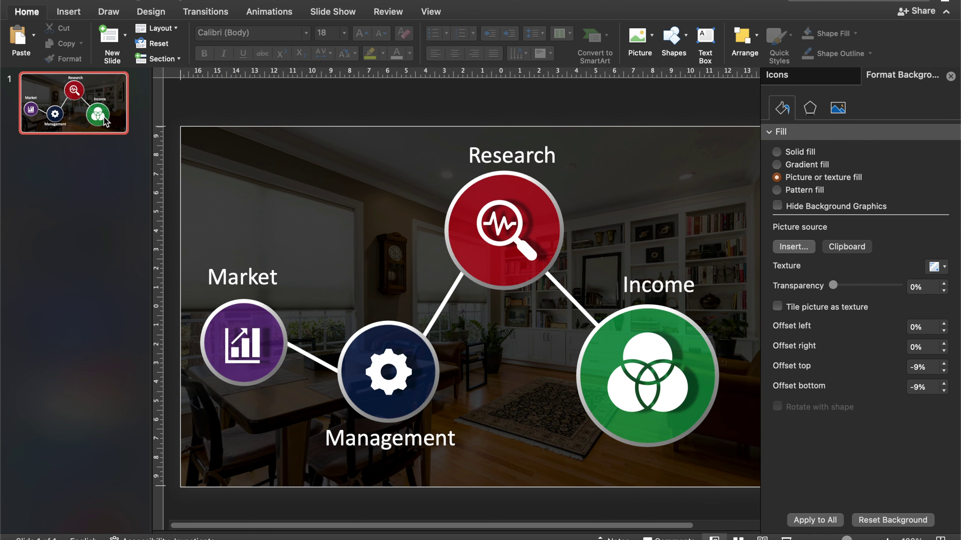
key("Return")
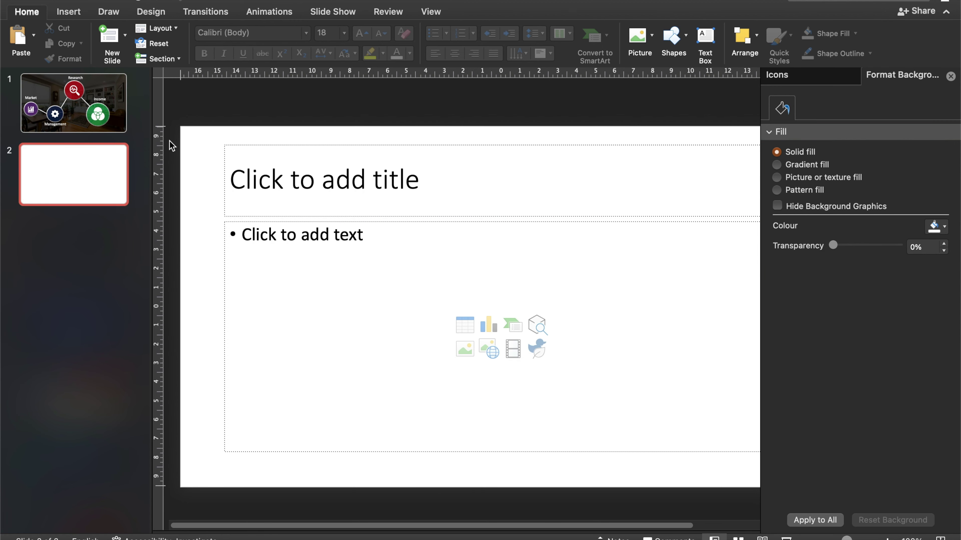
left_click_drag(203, 135, 791, 510)
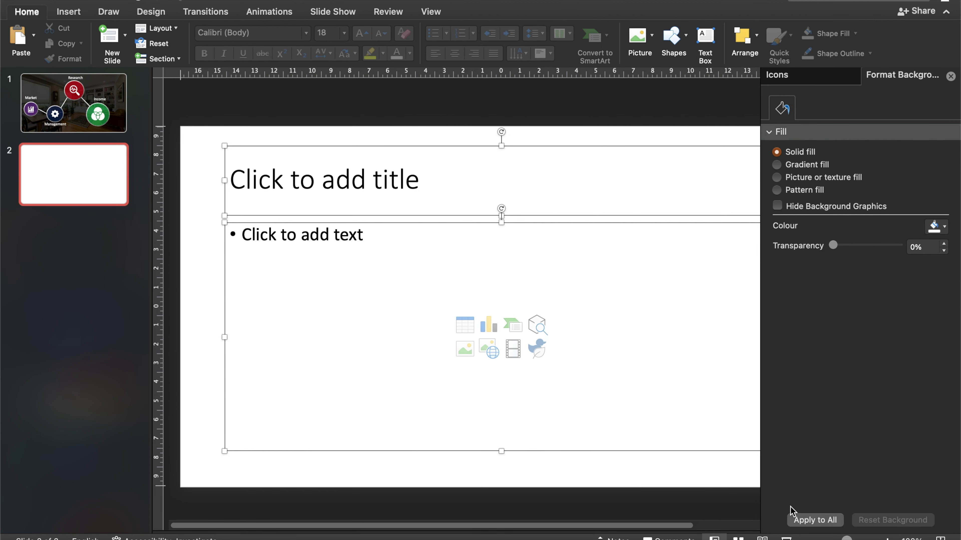
key("Delete")
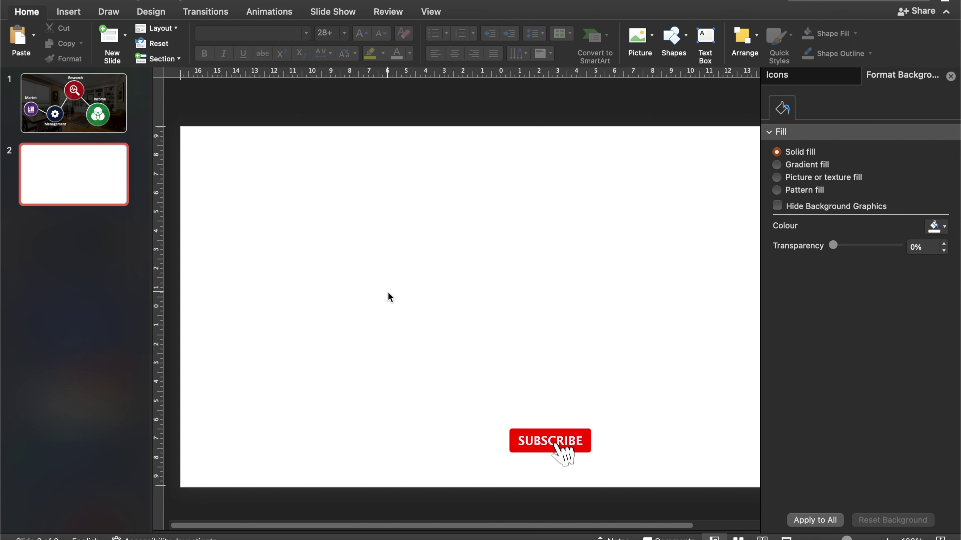
left_click(943, 227)
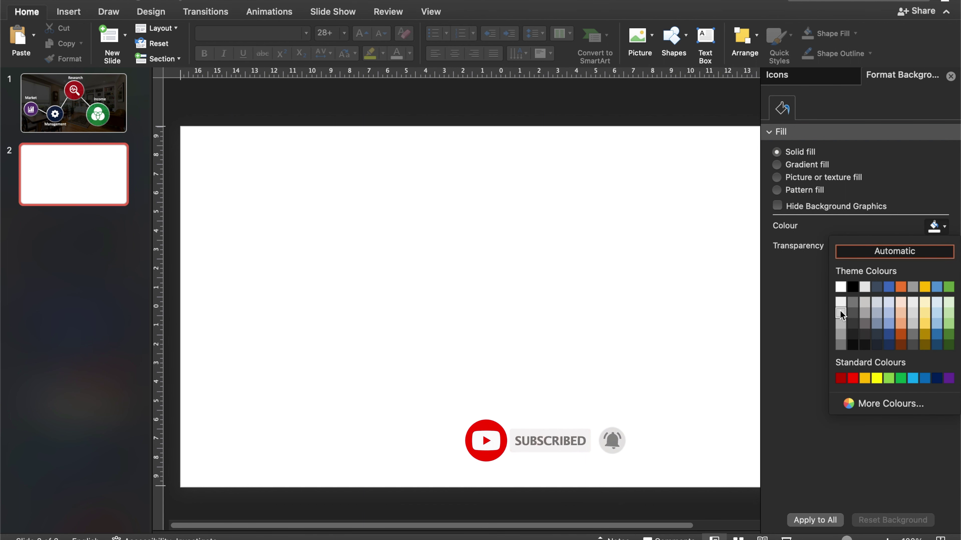
left_click(840, 345)
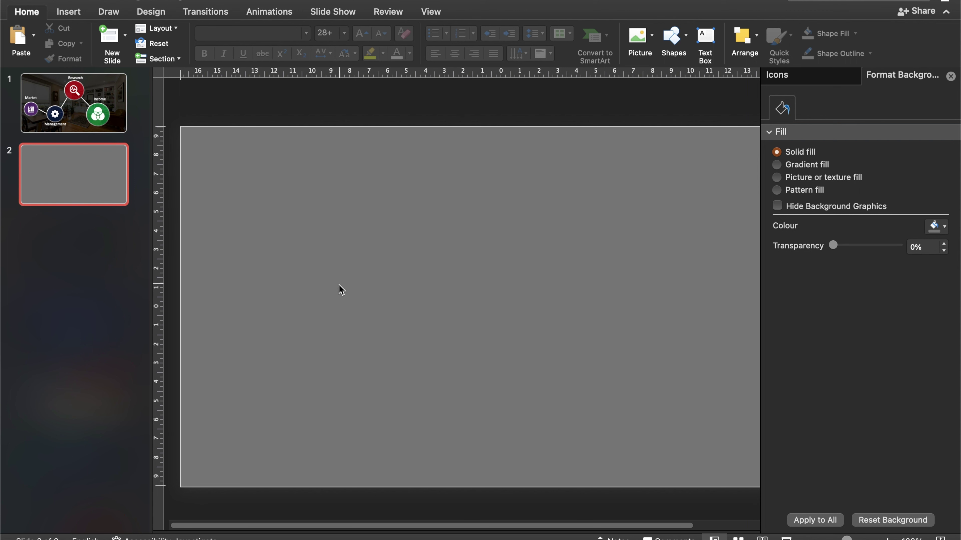
left_click(120, 97)
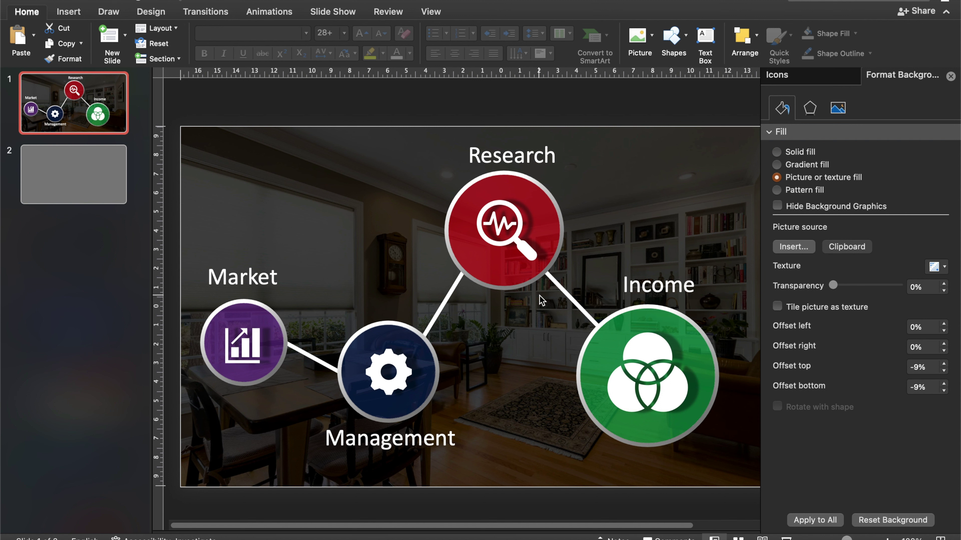
Save the Market icon group as Market.png on the Desktop, then delete it from the slide
left_click(265, 309)
left_click(265, 308)
right_click(266, 311)
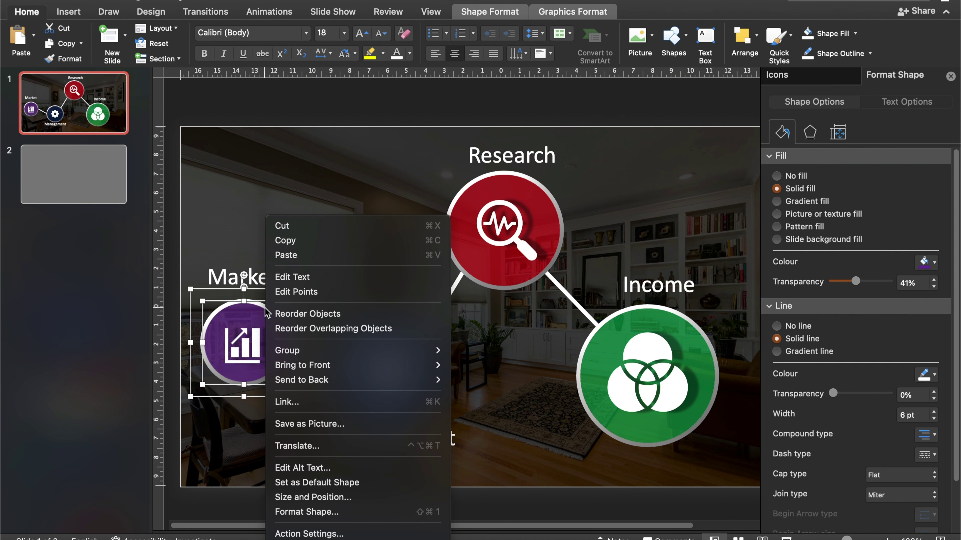
right_click(297, 288)
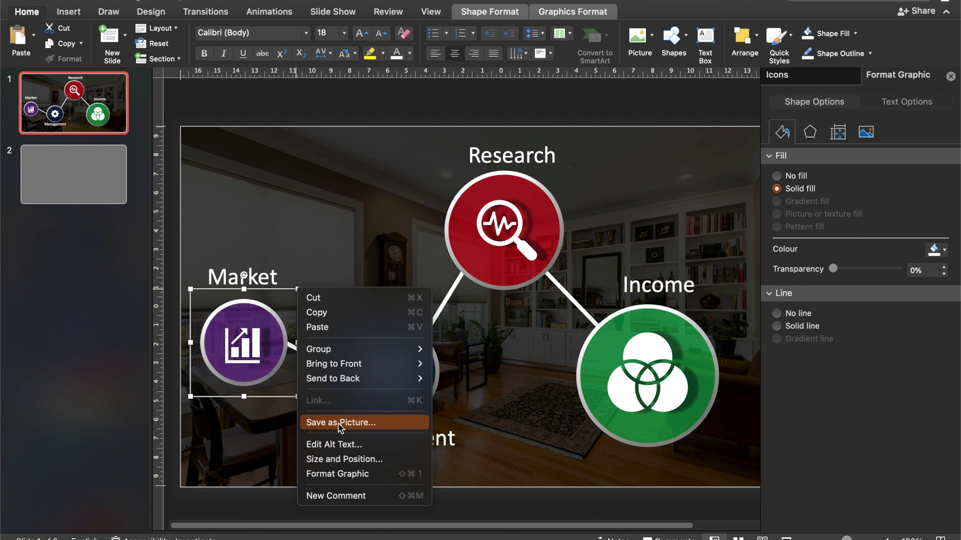
left_click(339, 423)
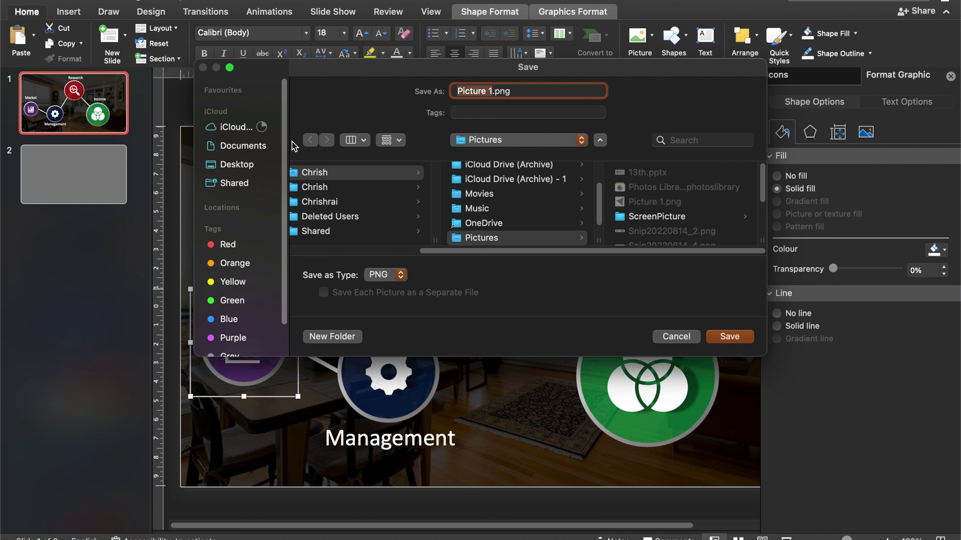
left_click(242, 168)
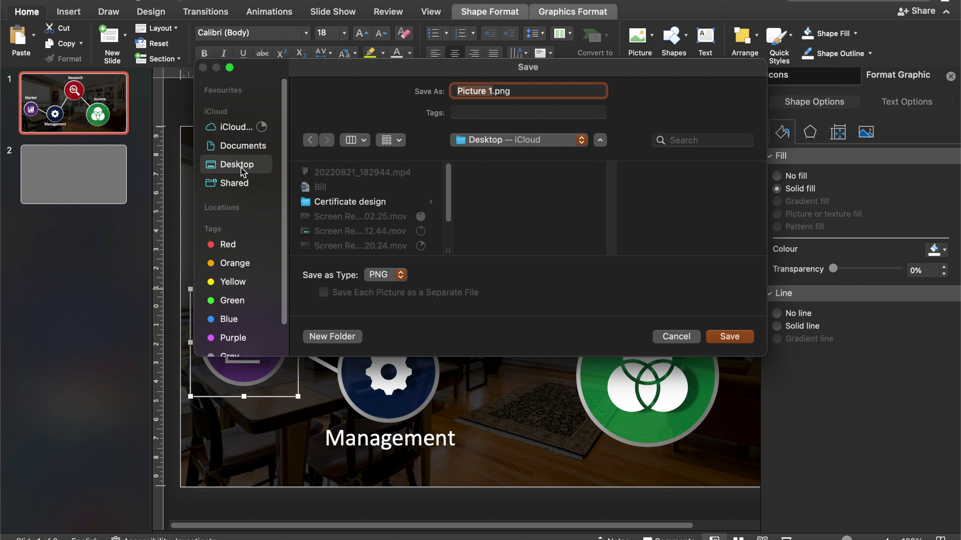
left_click(493, 91)
key("BackSpace")
key("BackSpace")
key("BackSpace")
key("BackSpace")
key("BackSpace")
key("BackSpace")
key("BackSpace")
type("M")
type("arket")
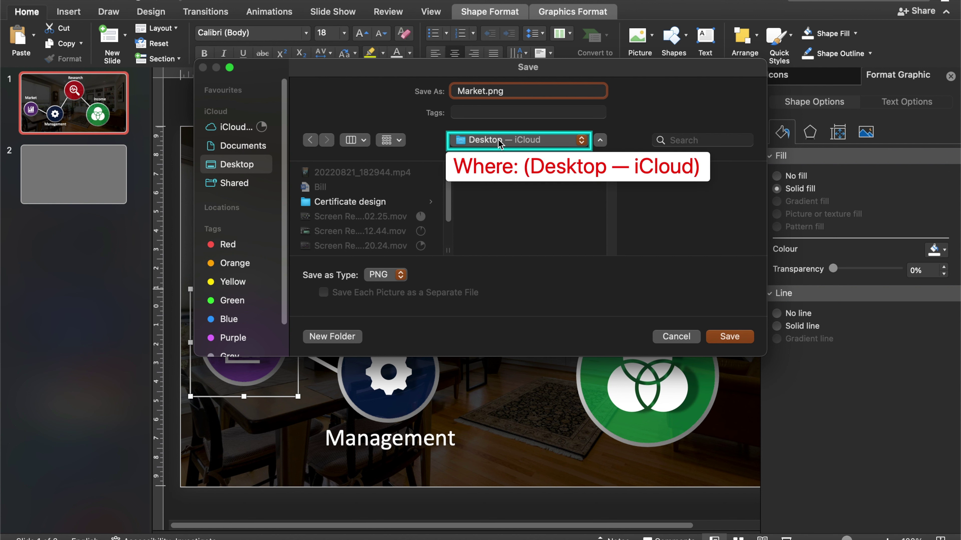
left_click(734, 338)
left_click(279, 330)
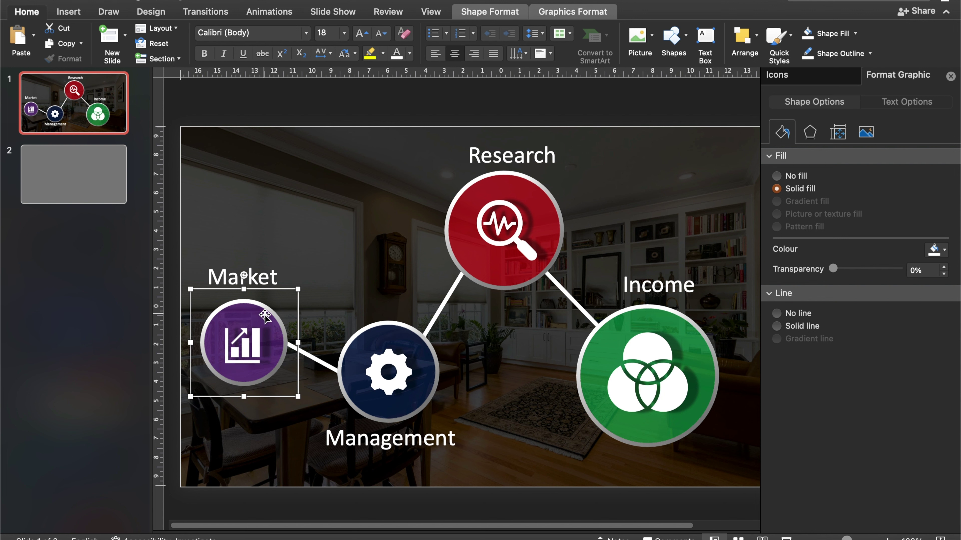
key("Delete")
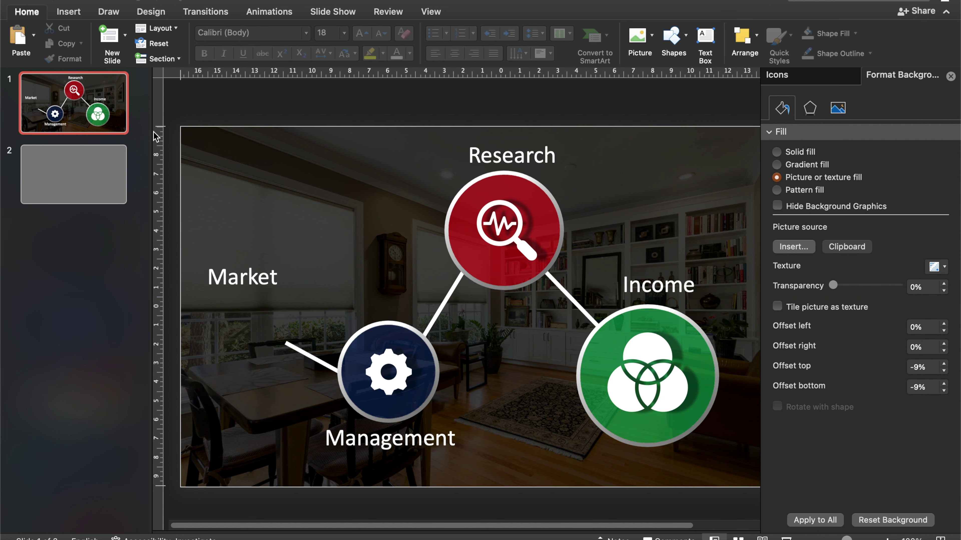
Insert a Slide Zoom to slide 2 and move it to the Market icon's former spot
left_click(70, 12)
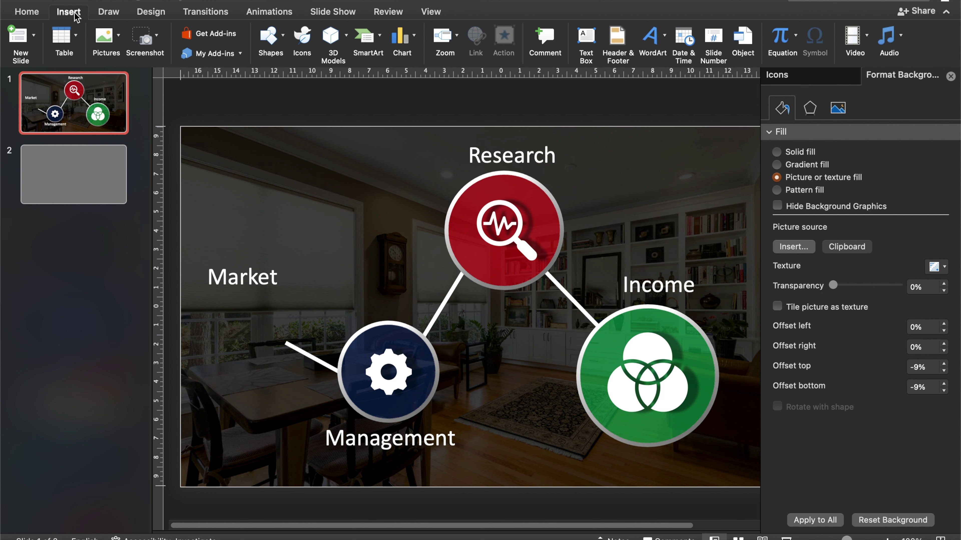
left_click(455, 40)
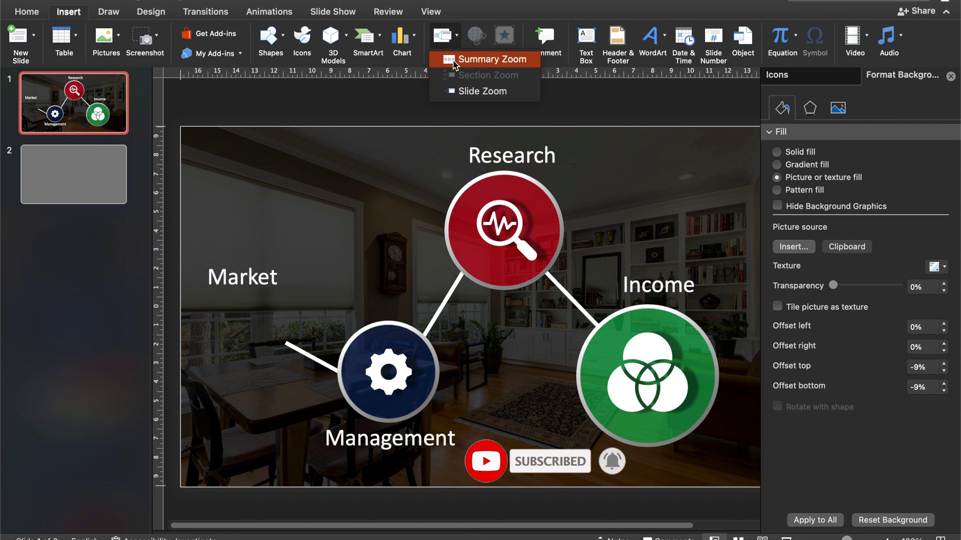
left_click(473, 94)
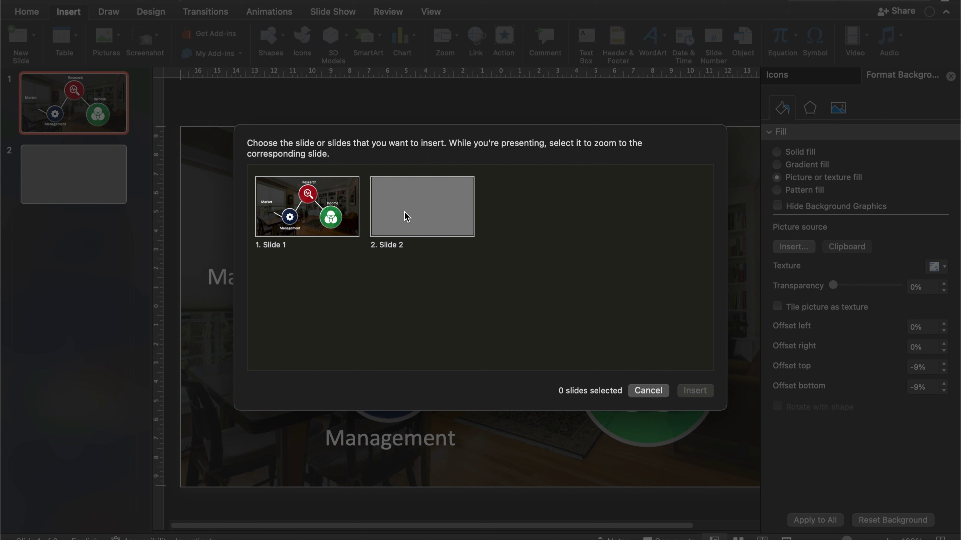
left_click(426, 217)
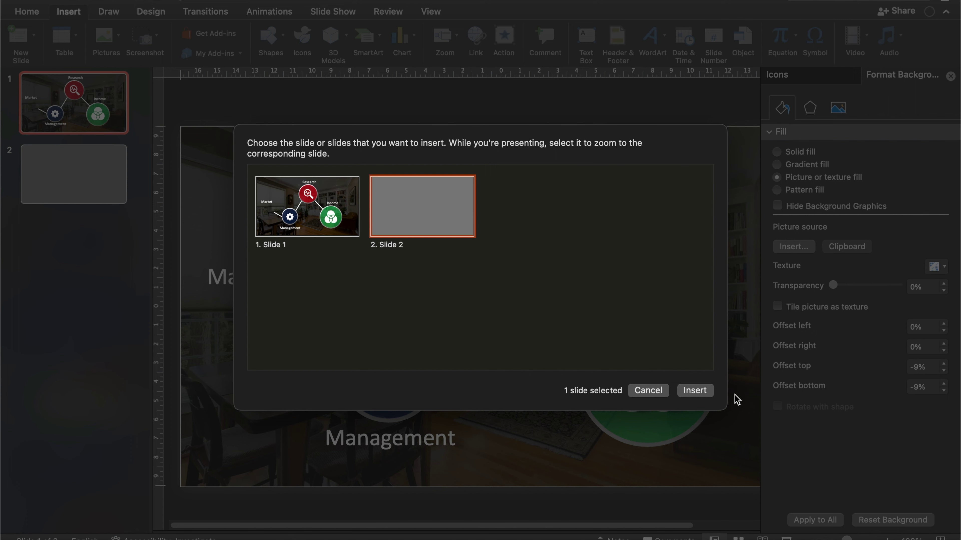
left_click(701, 393)
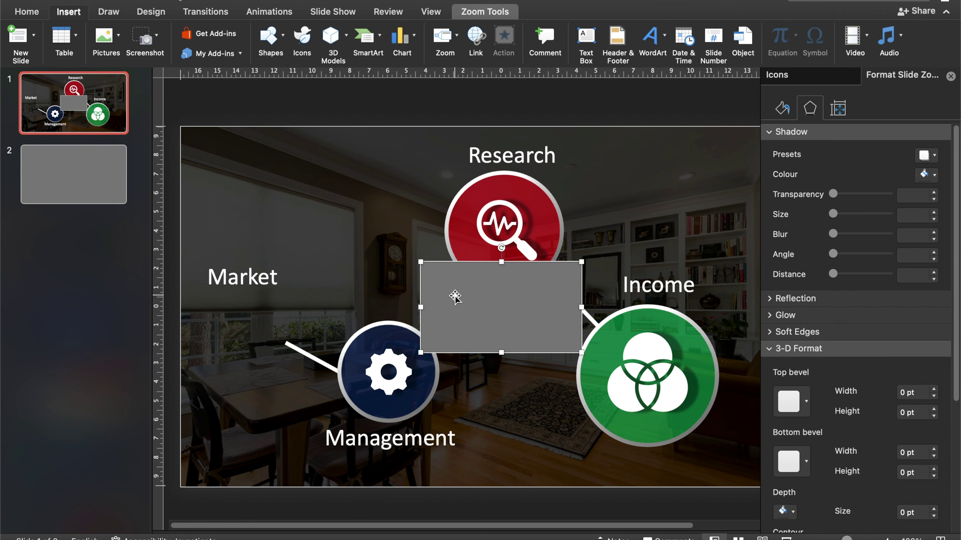
mouse_move(503, 295)
left_mouse_down()
mouse_move(466, 325)
mouse_move(287, 314)
left_mouse_up()
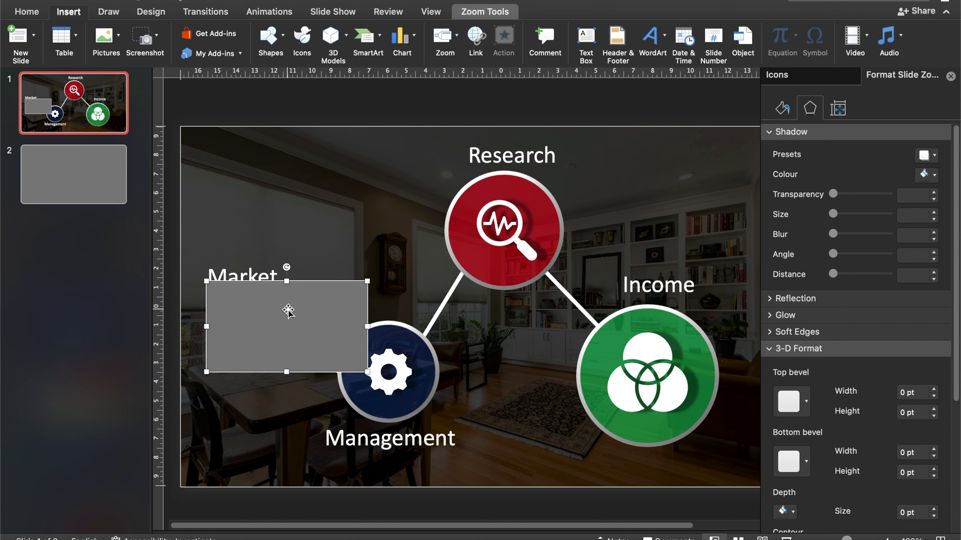
Change the slide zoom's image to Market.png from the Desktop and position it under the Market label
right_click(288, 312)
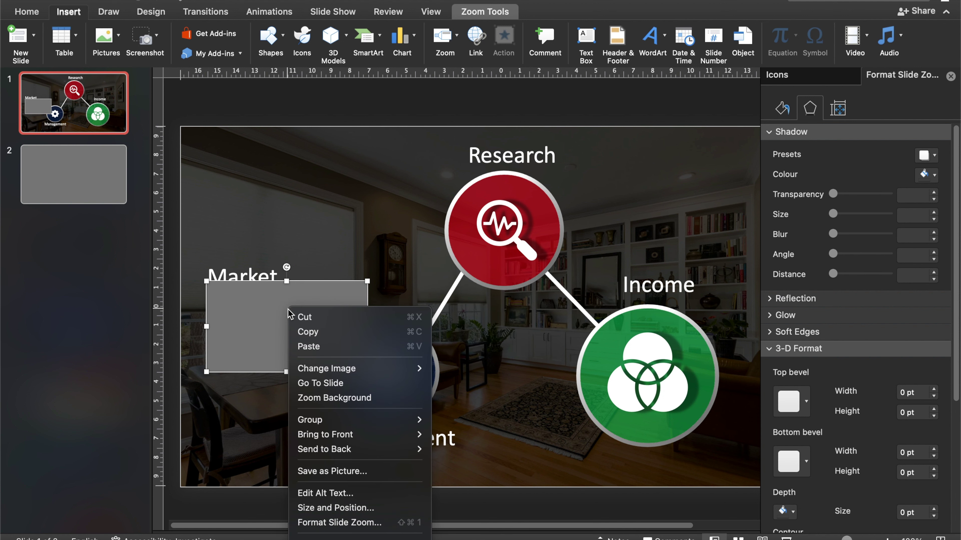
mouse_move(327, 369)
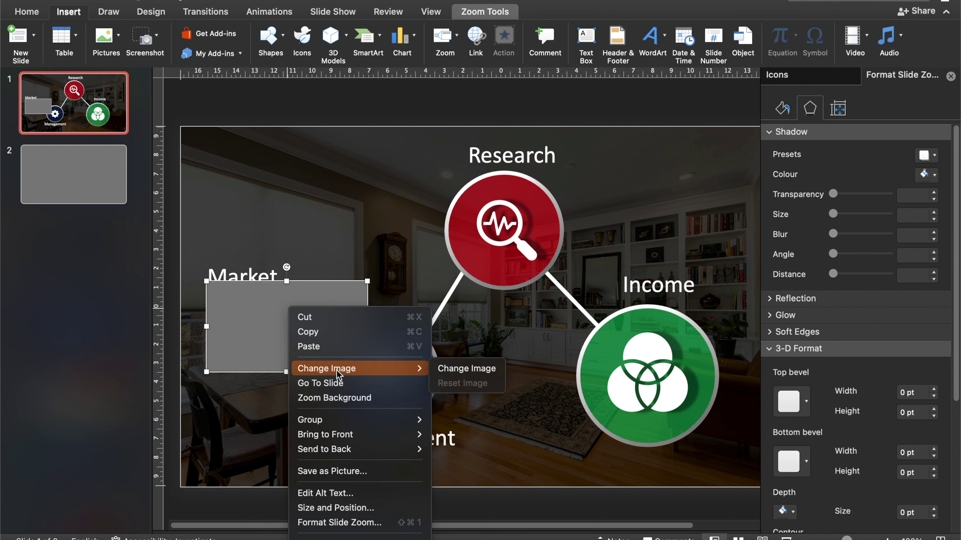
left_click(468, 370)
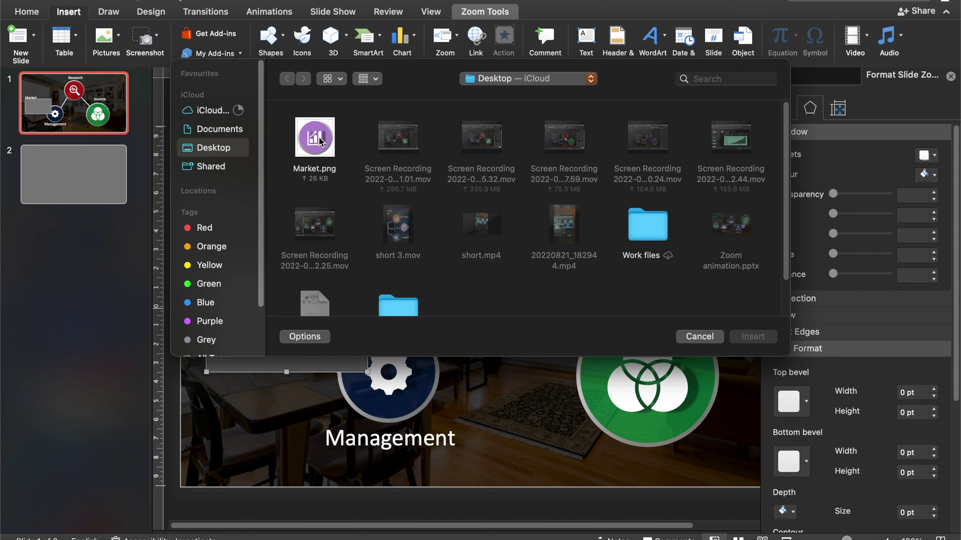
left_click(320, 142)
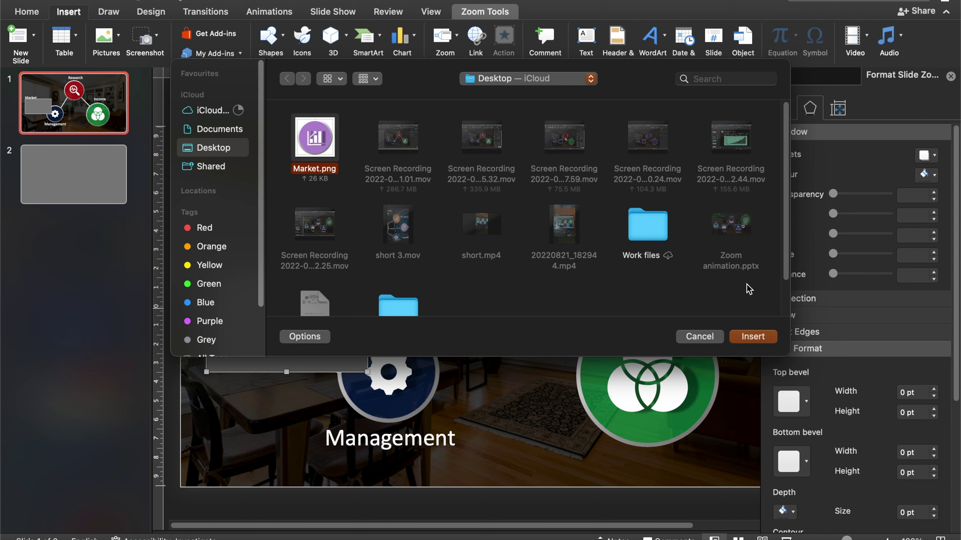
left_click(753, 337)
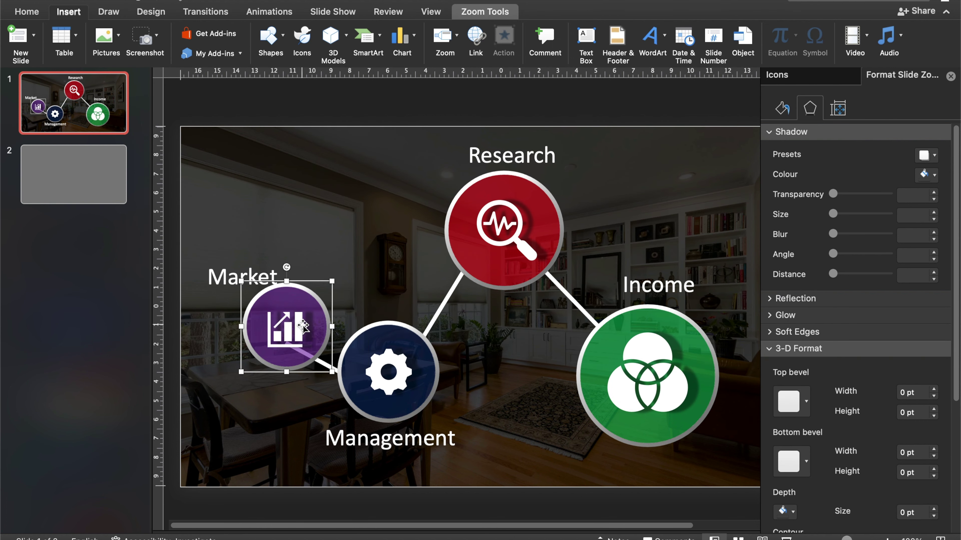
mouse_move(299, 328)
left_mouse_down()
mouse_move(230, 333)
mouse_move(269, 339)
left_mouse_up()
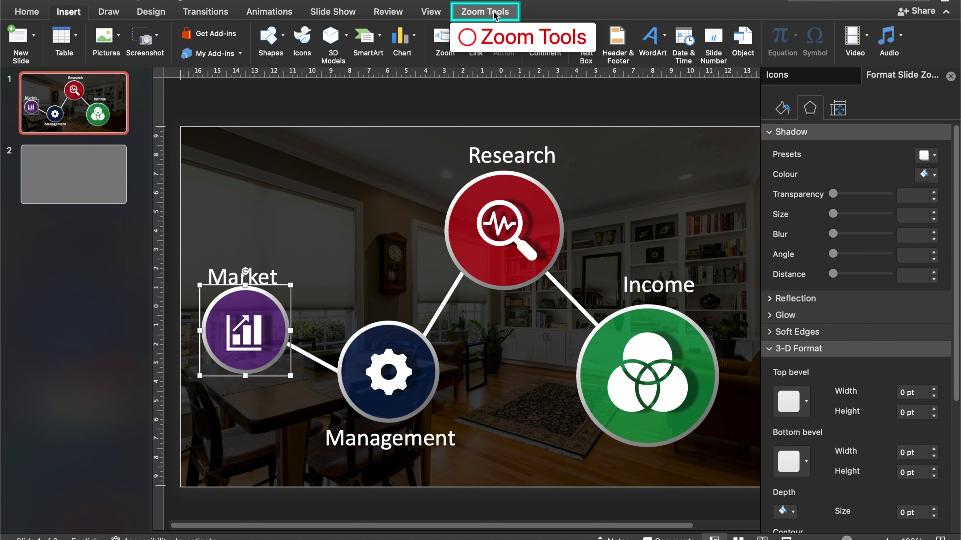
Set the Market slide zoom's Zoom Border to No Outline
left_click(485, 12)
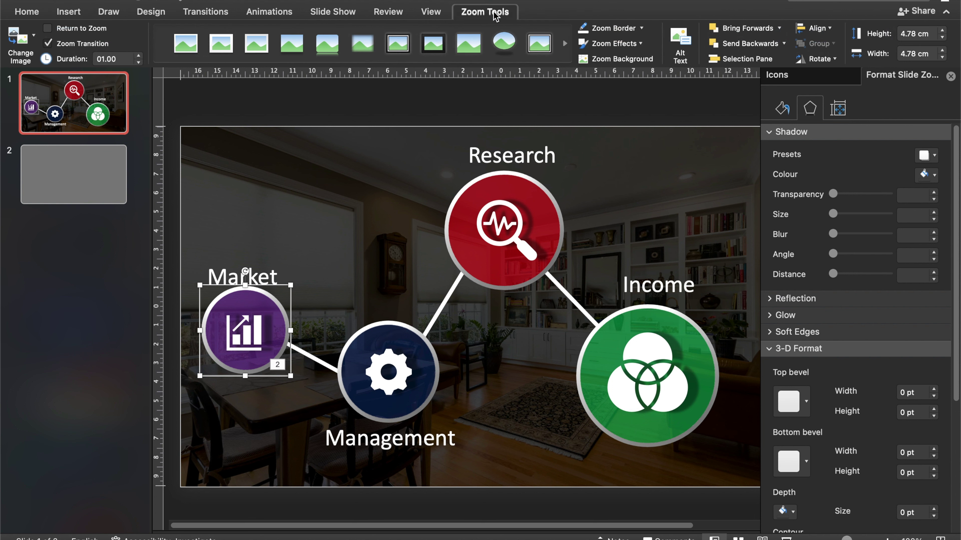
left_click(642, 30)
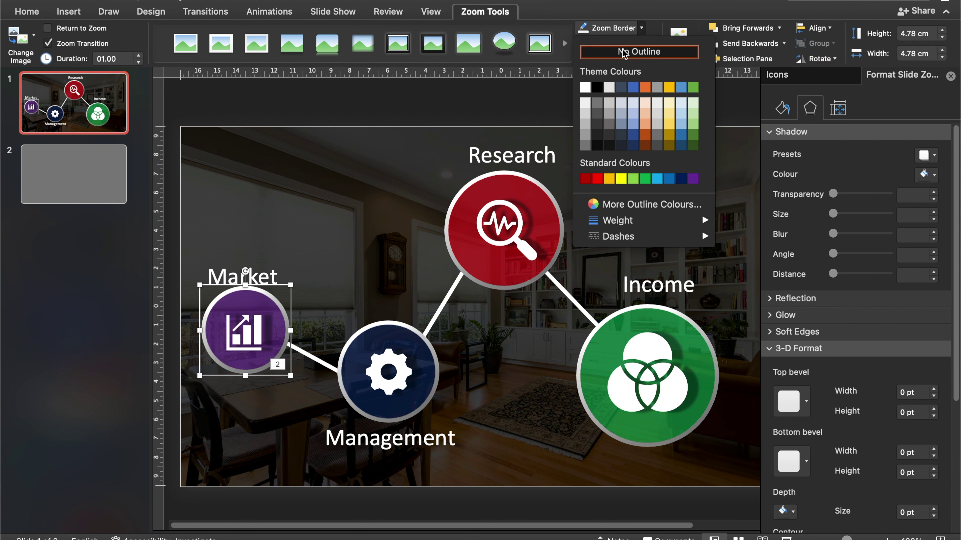
left_click(639, 53)
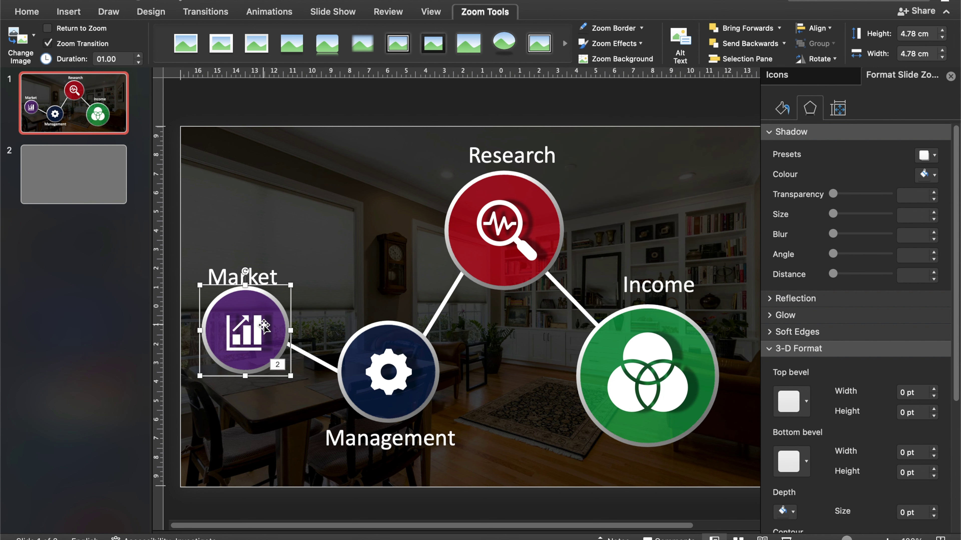
left_click(332, 279)
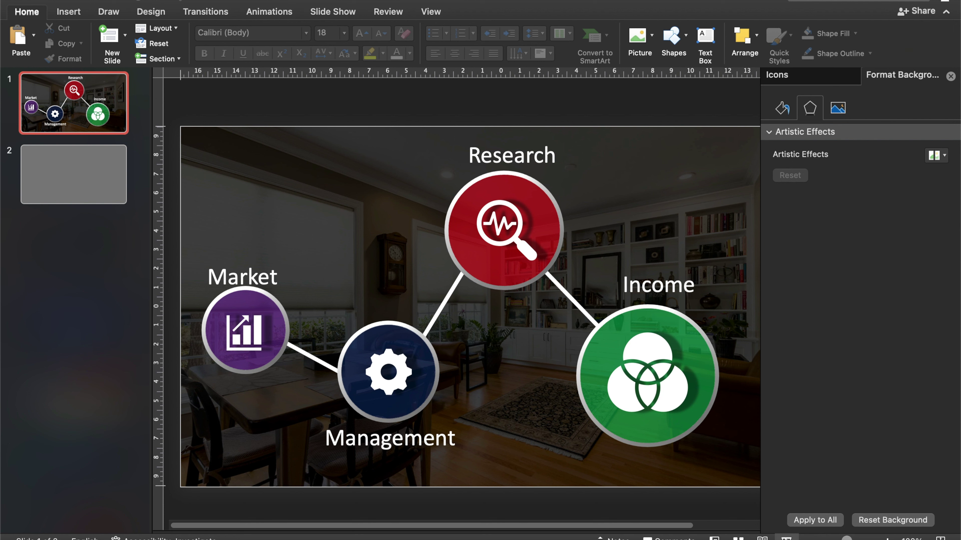
Run the slideshow, click the Market circle to zoom into grey slide 2, then exit back to editing
left_click(786, 537)
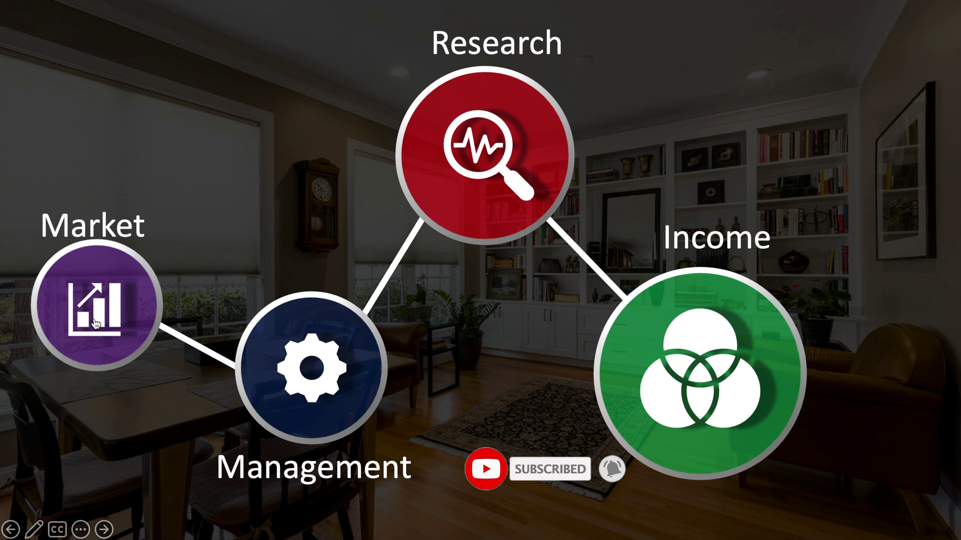
left_click(107, 260)
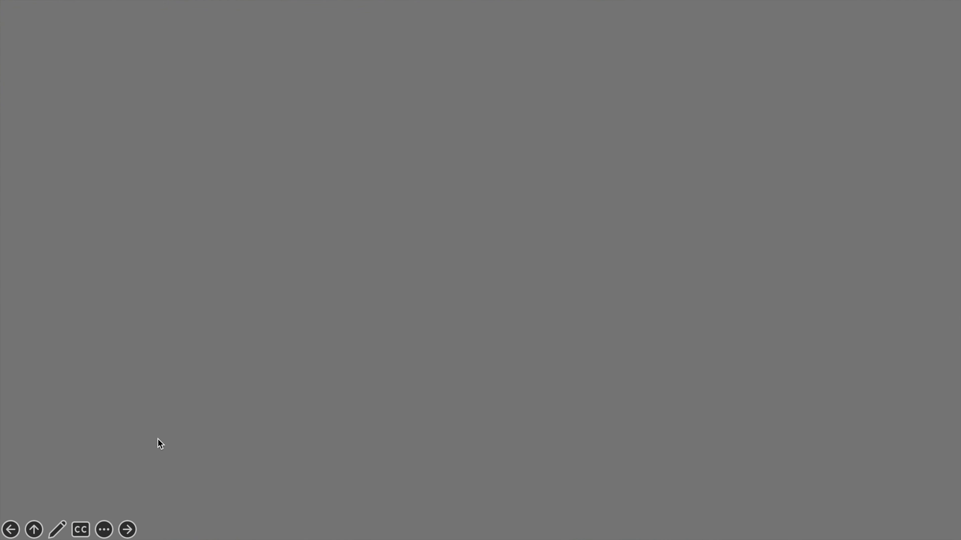
key("Escape")
left_click(82, 186)
left_click(106, 98)
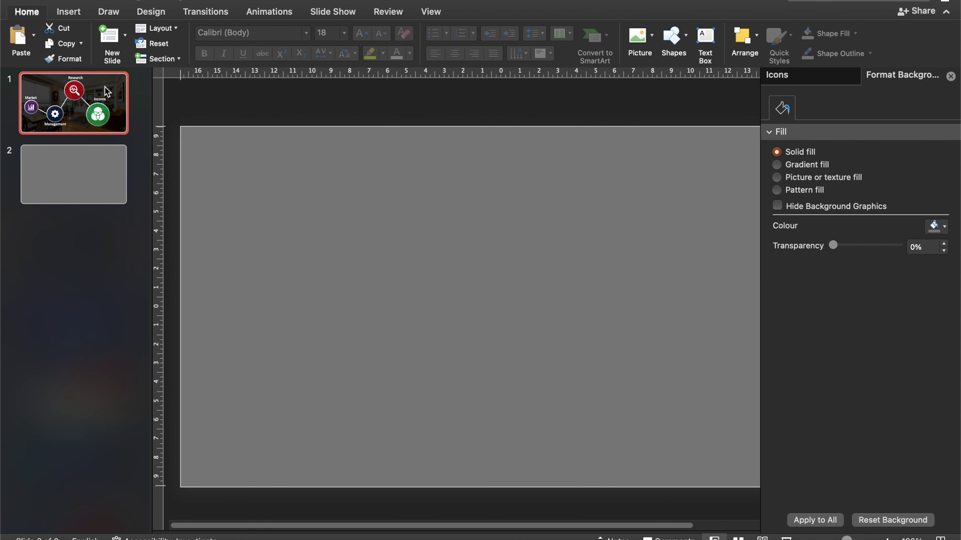
Nudge the Market label up and paste a slightly smaller Market circle into slide 2's top-left corner
left_click(276, 281)
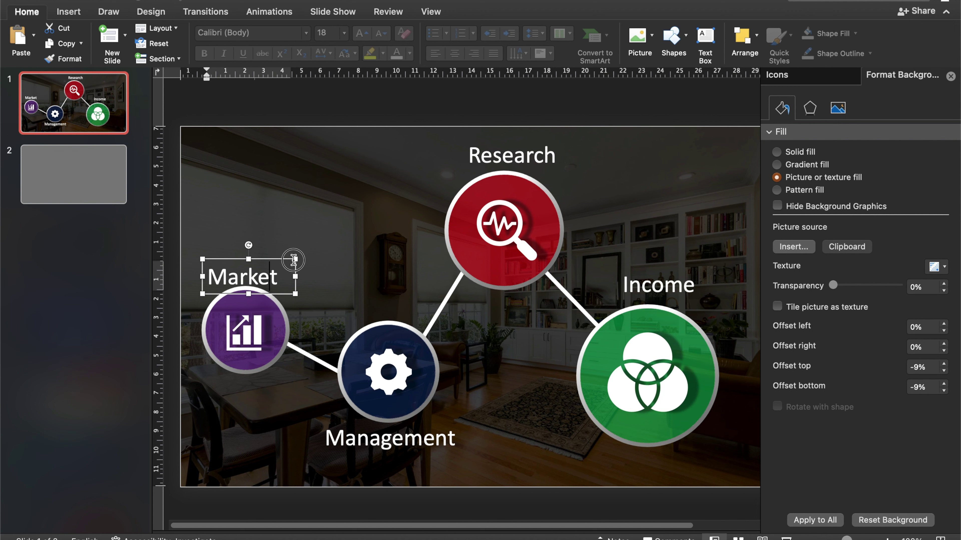
left_click_drag(285, 286, 285, 284)
left_click(287, 324)
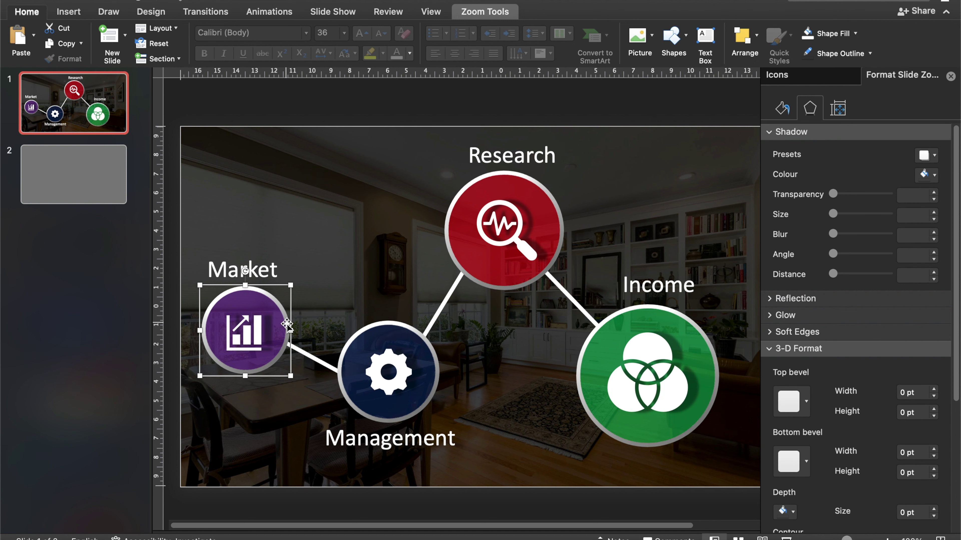
key("Escape")
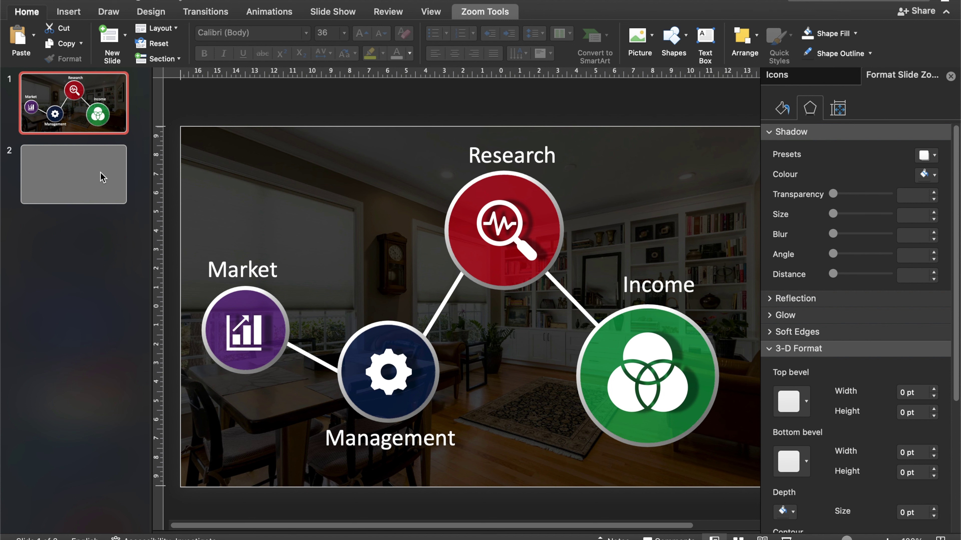
left_click(401, 262)
key("Page_Down")
key("super+v")
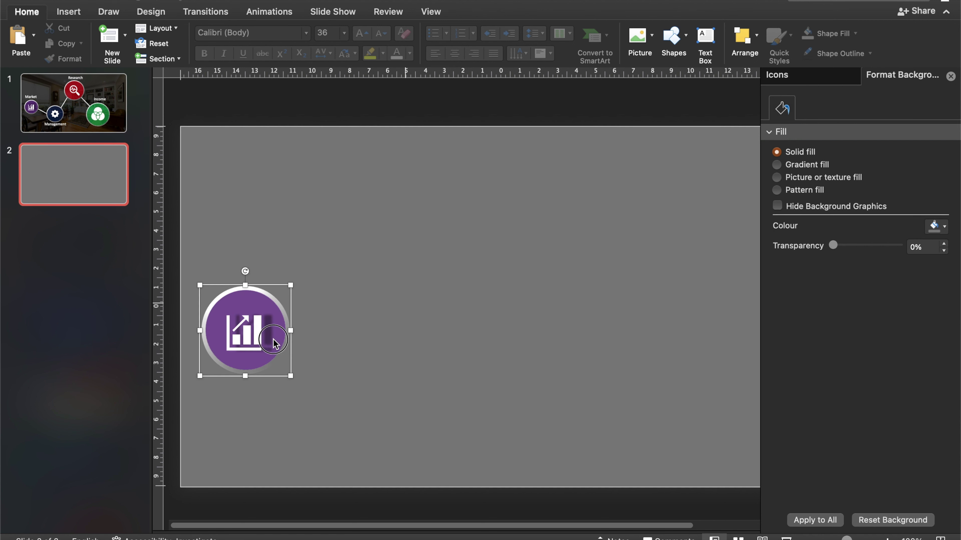
left_click_drag(274, 341, 272, 196)
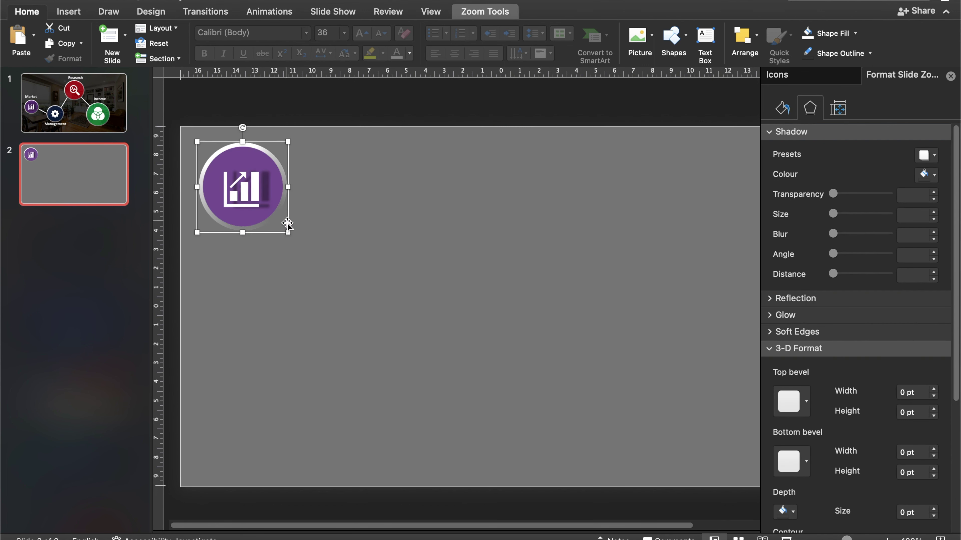
left_click_drag(288, 233, 275, 218)
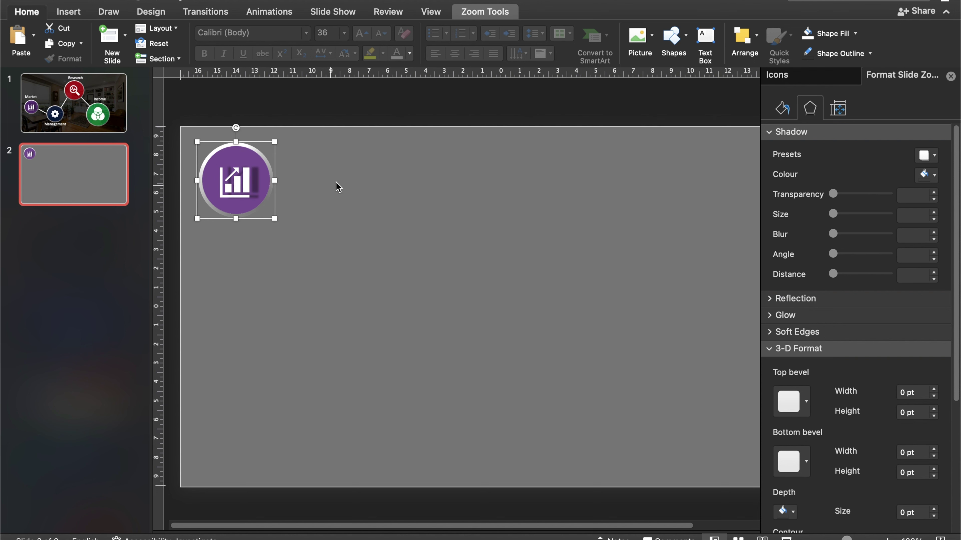
left_click(328, 192)
Check the Market label on the title slide, then open The Market slide in the business-plan deck
left_click(80, 153)
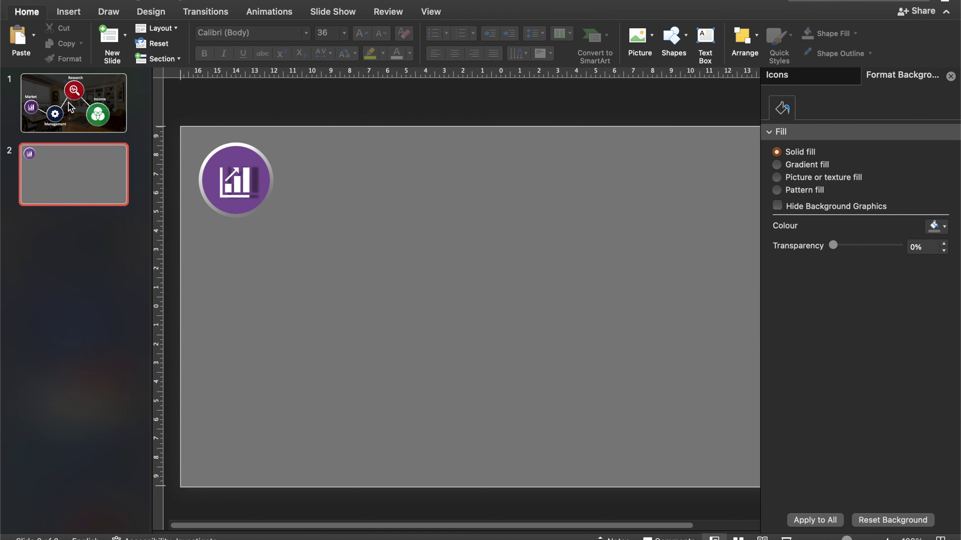
left_click(70, 104)
left_click(269, 270)
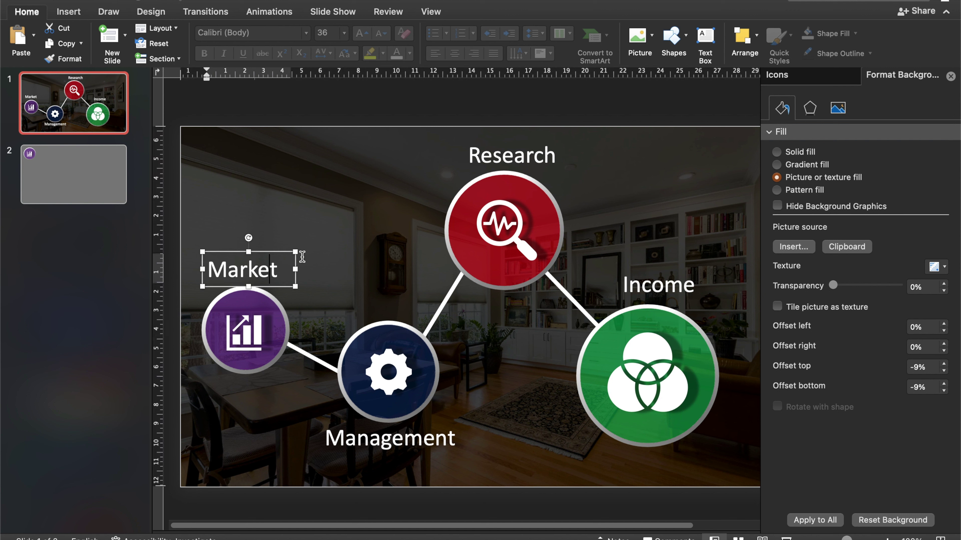
left_click(294, 252)
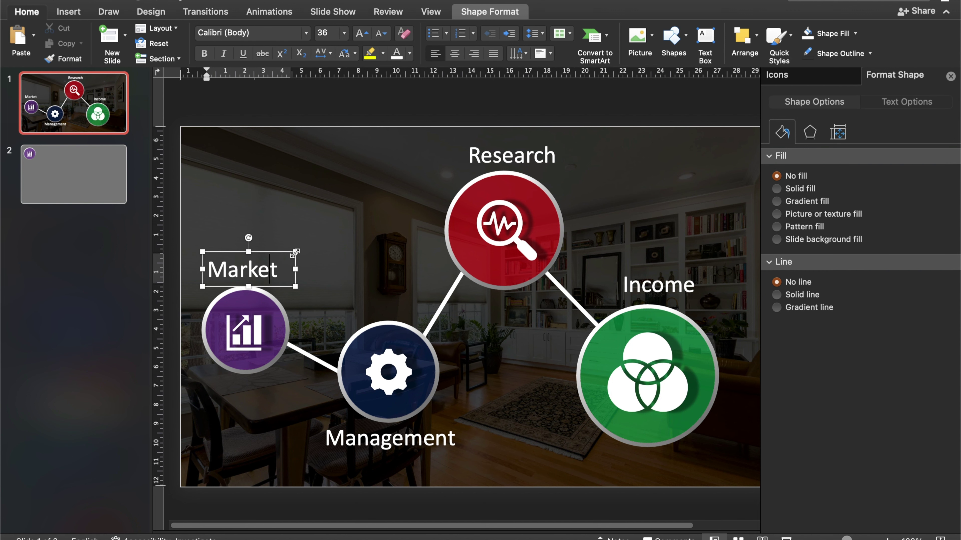
left_click(120, 192)
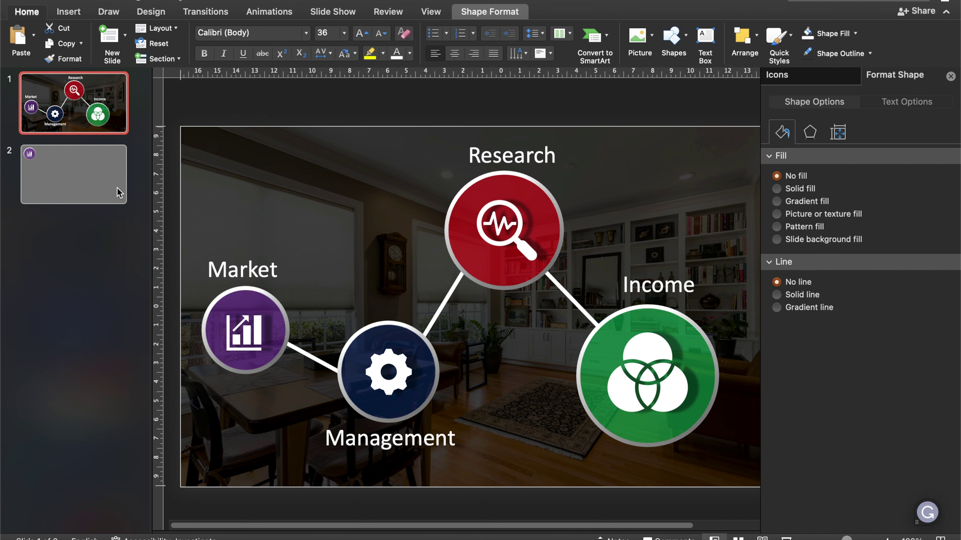
left_click(120, 192)
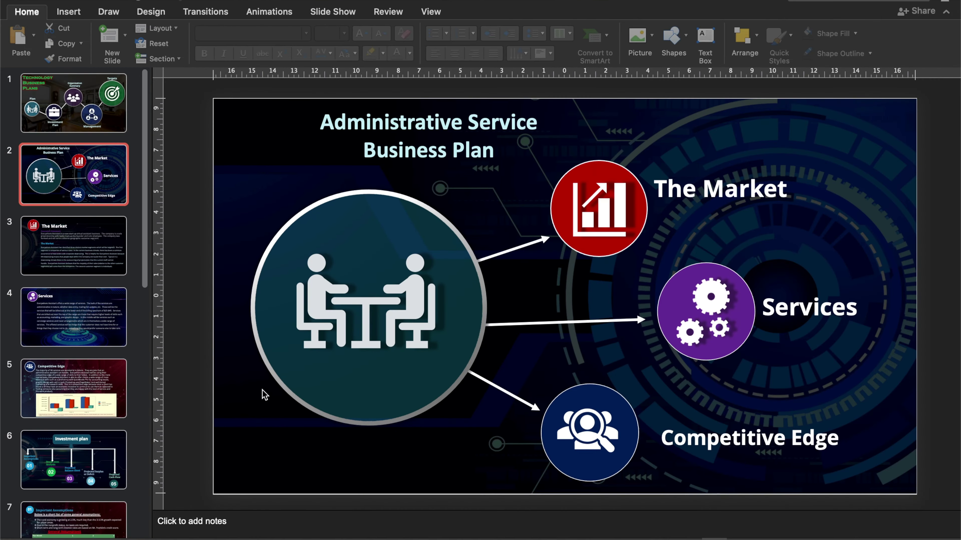
left_click(91, 251)
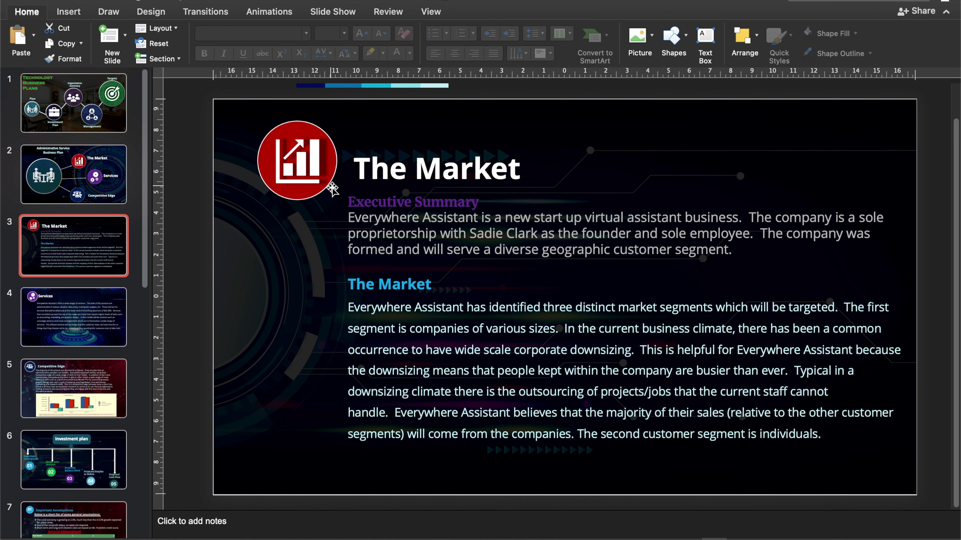
Paste the Executive Summary and The Market text onto grey slide 2, aligned beneath the Market heading
left_click(349, 201)
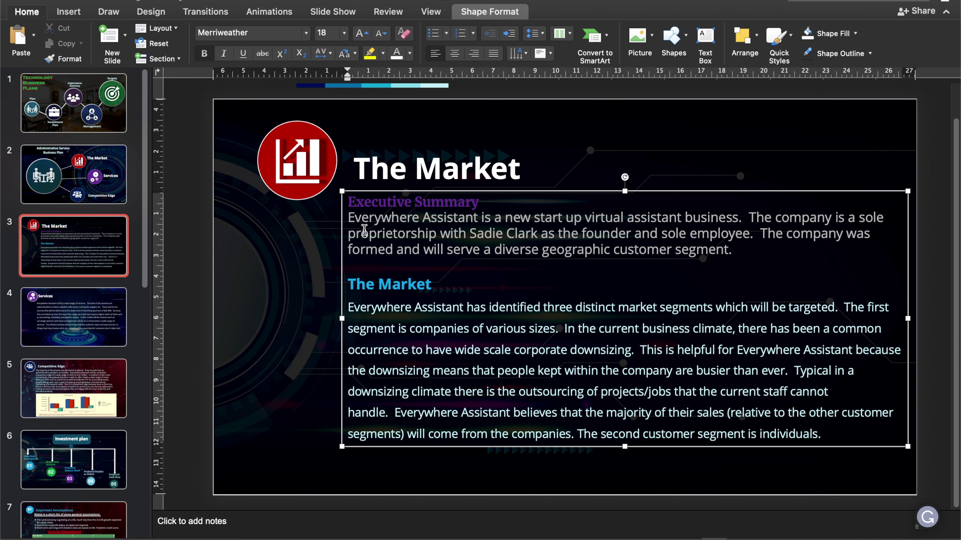
left_click(342, 193)
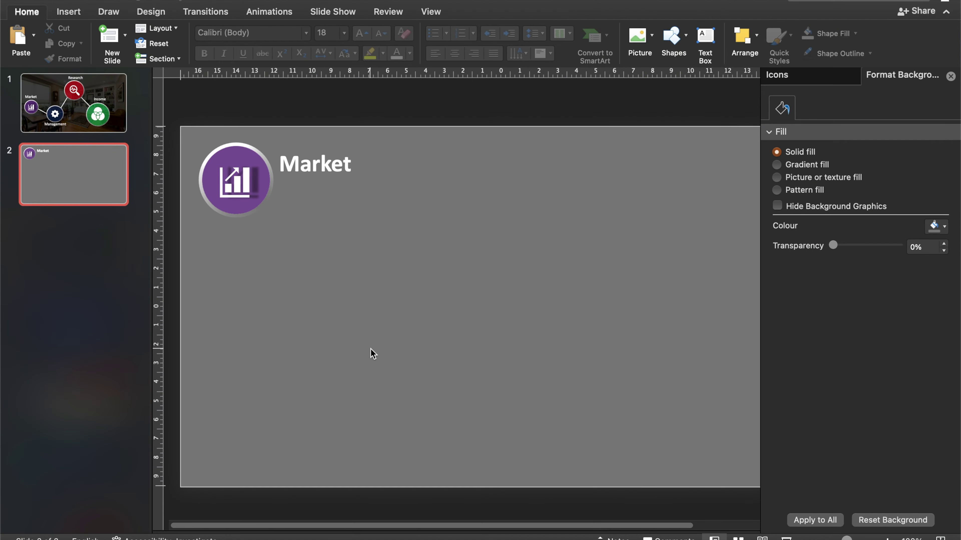
key("super+v")
left_click_drag(559, 443, 545, 438)
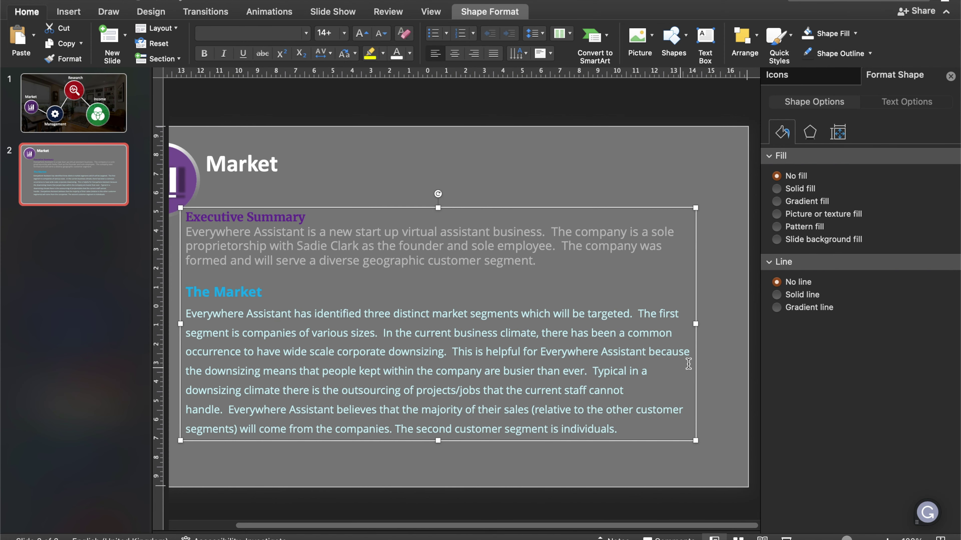
scroll(642, 392, "left", 3)
scroll(612, 366, "down", 1, "ctrl")
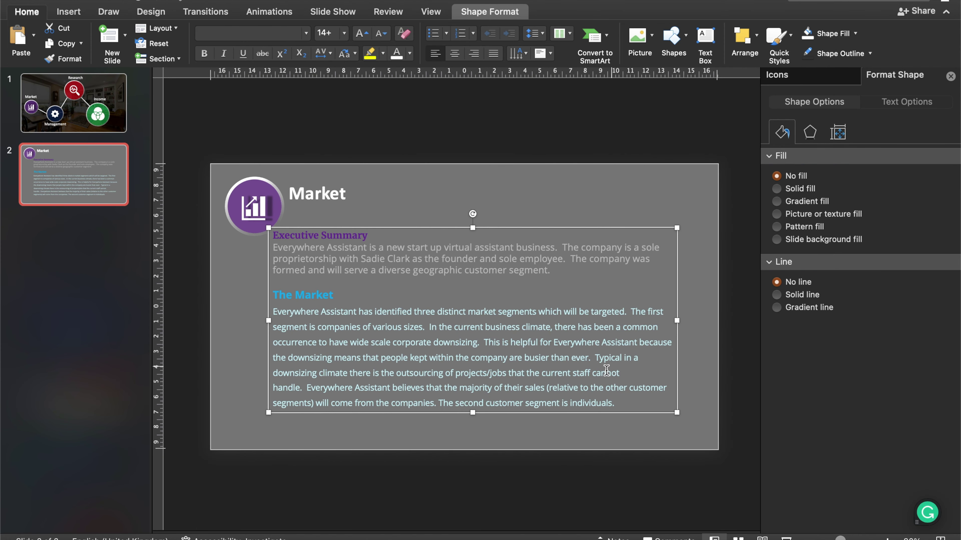
left_click_drag(575, 412, 591, 407)
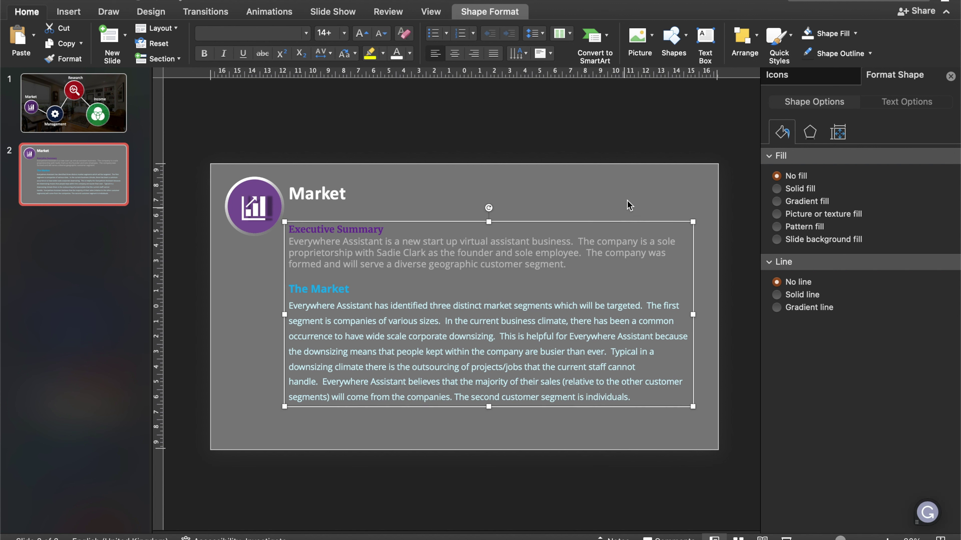
left_click(626, 214)
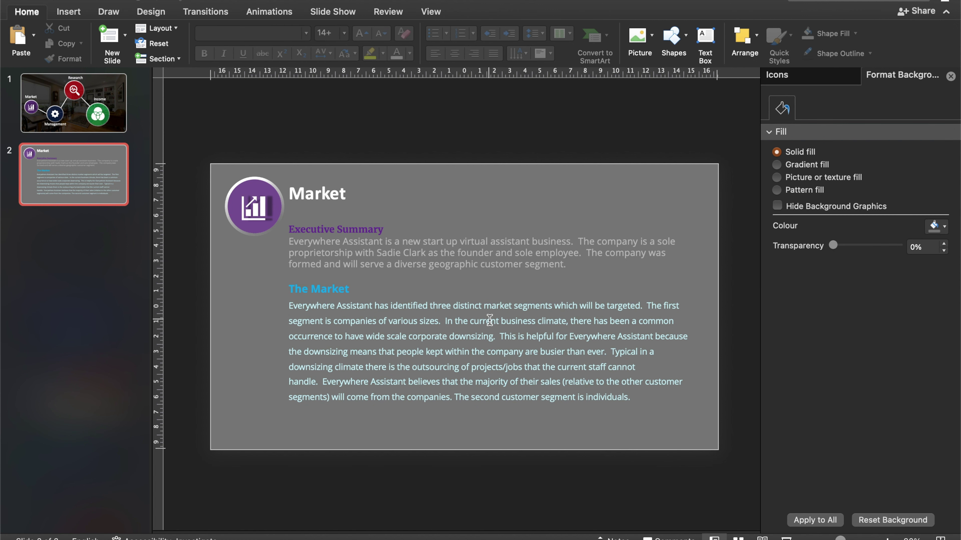
Run the slideshow from the title slide, zoom into the Market slide and back, then exit
left_click(95, 127)
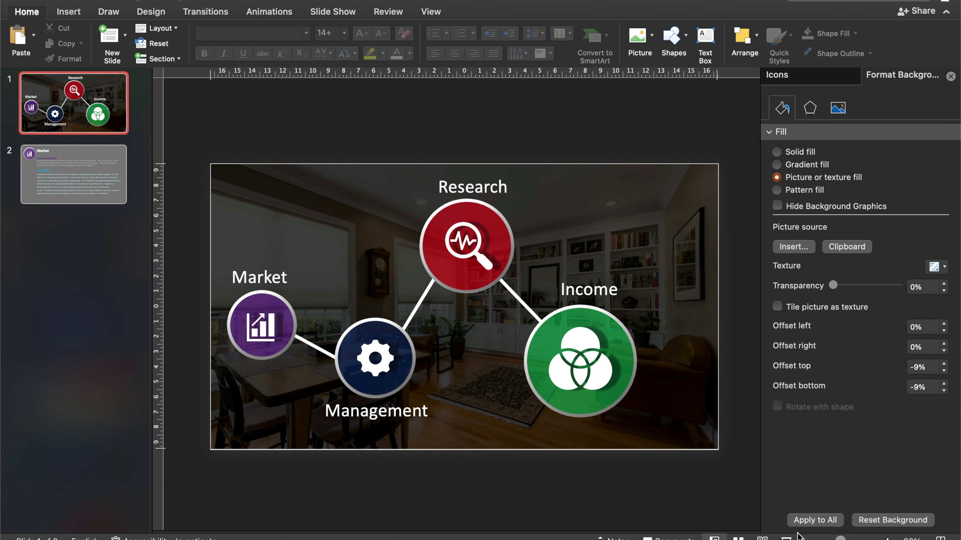
key("super+shift+Return")
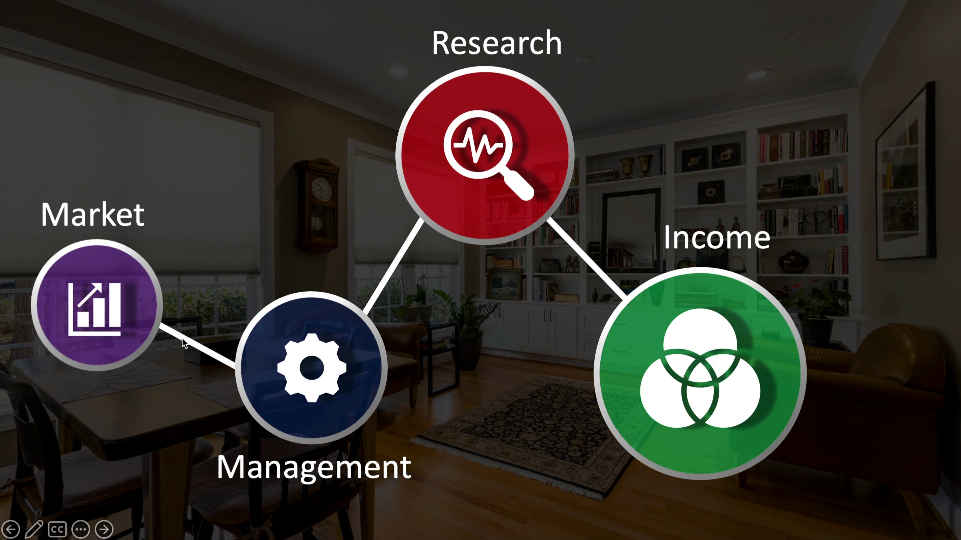
left_click(106, 306)
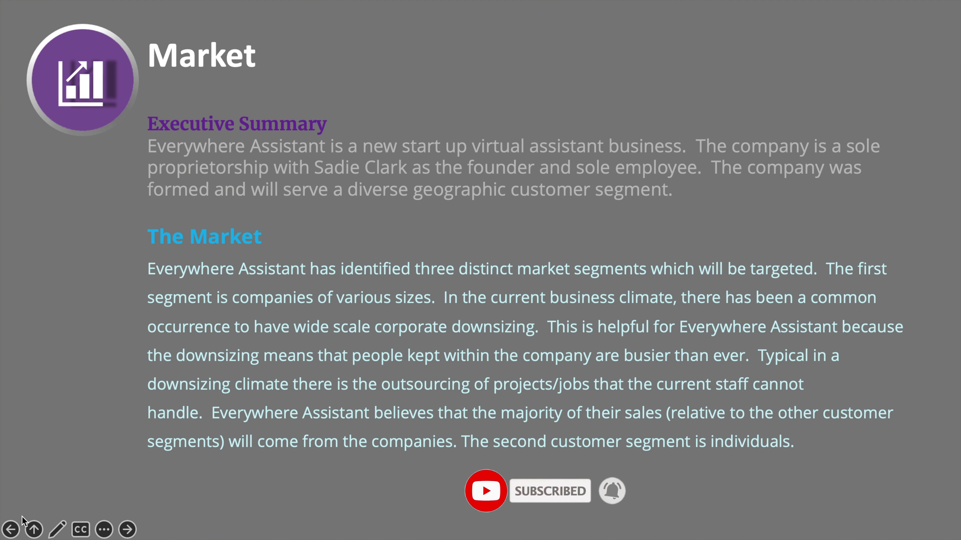
left_click(12, 530)
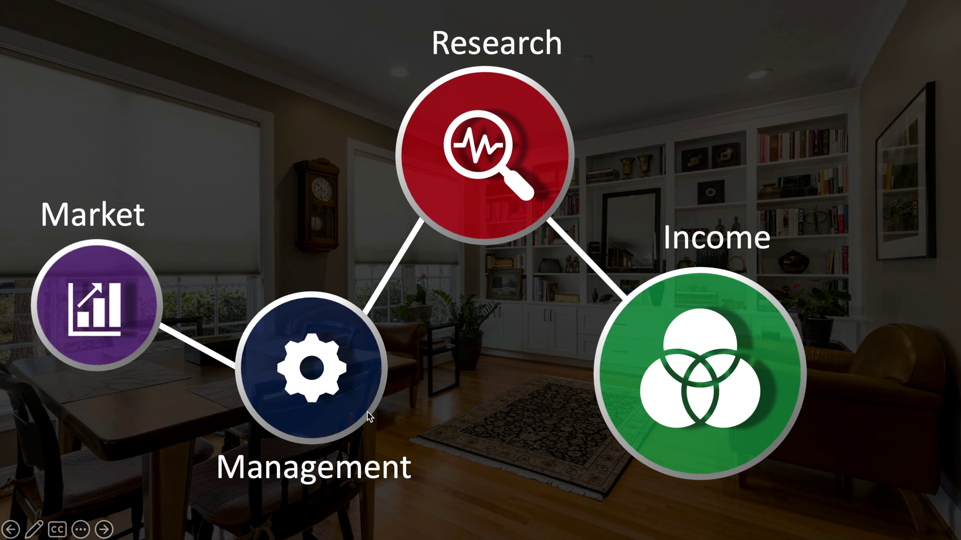
key("Escape")
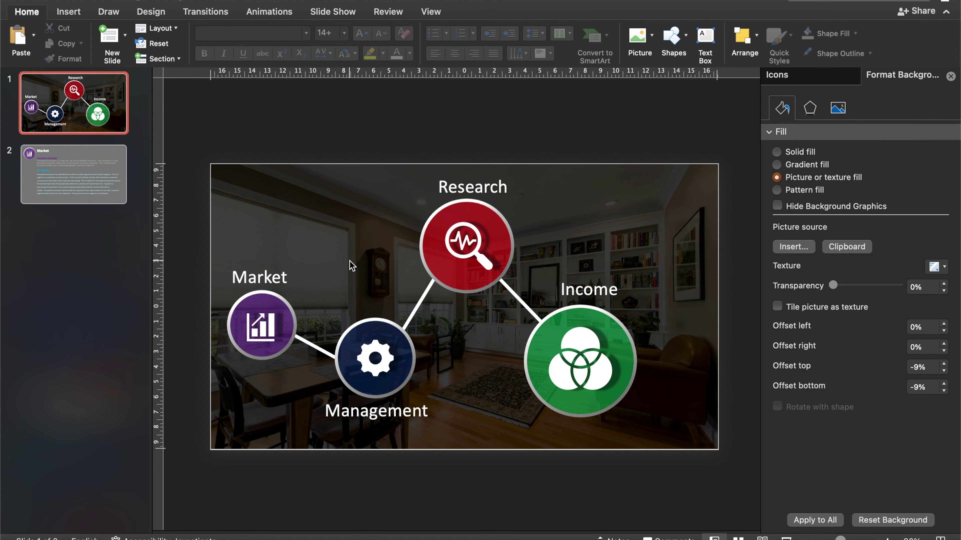
Export the Management gear icon as a PNG picture named 'Managemaent'
left_click(395, 356)
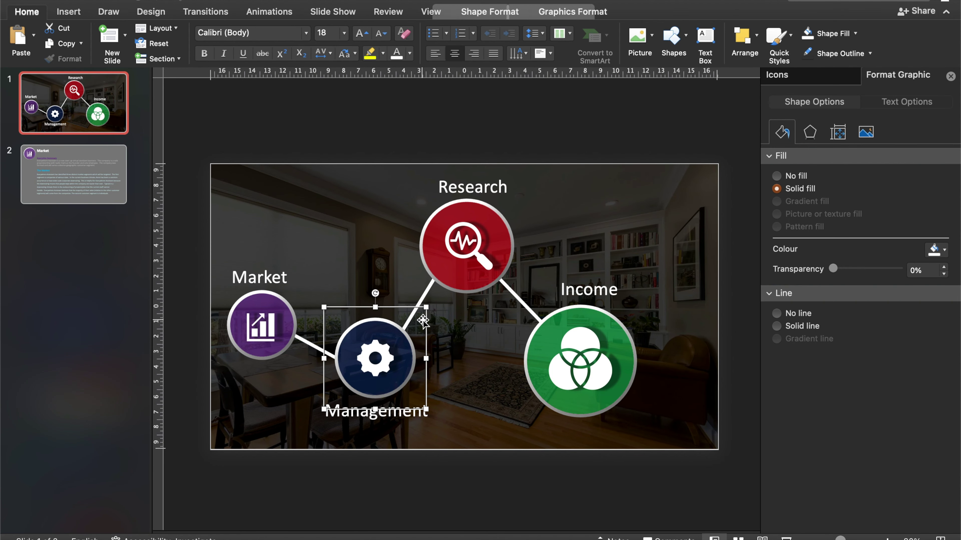
right_click(406, 352)
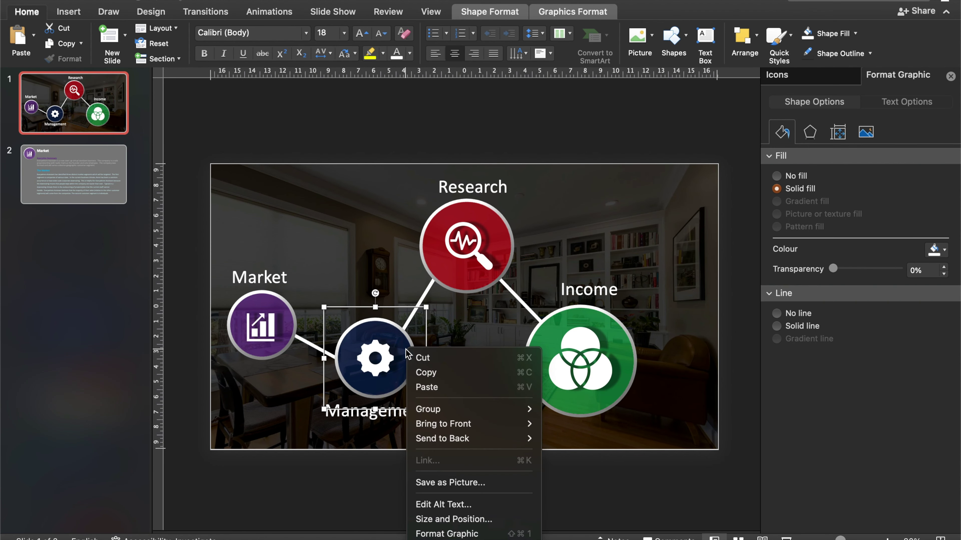
left_click(450, 483)
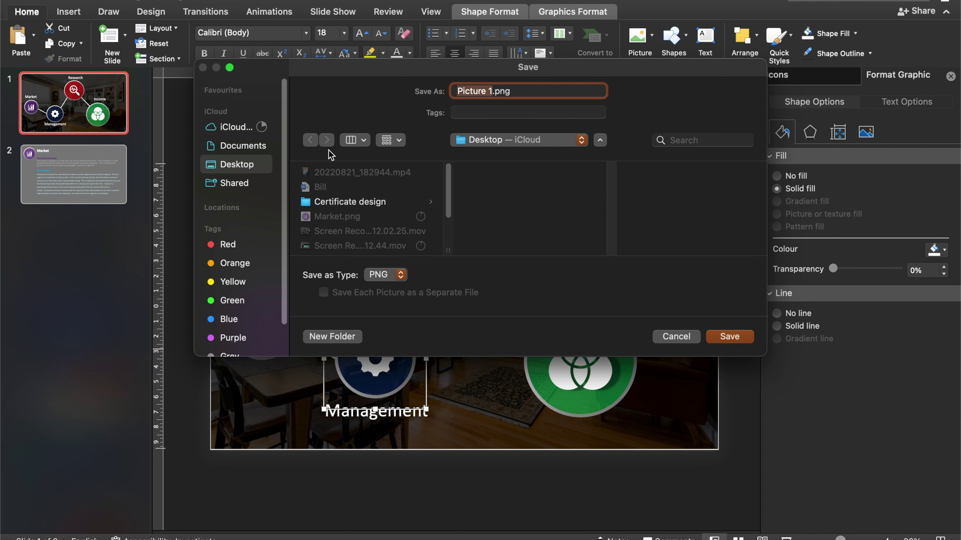
left_click(486, 91)
key("BackSpace")
key("BackSpace")
key("BackSpace")
key("BackSpace")
key("BackSpace")
key("BackSpace")
key("BackSpace")
type("Managemaent")
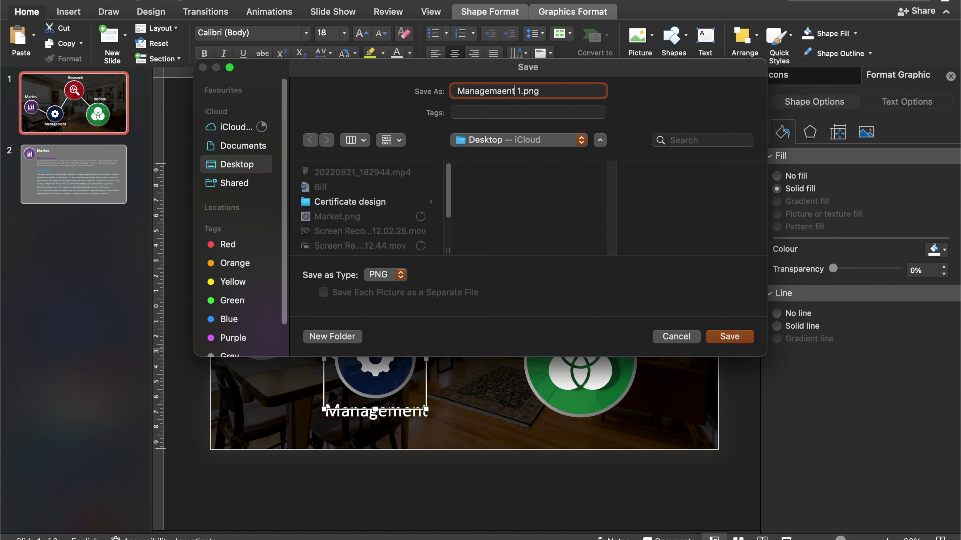
key("Return")
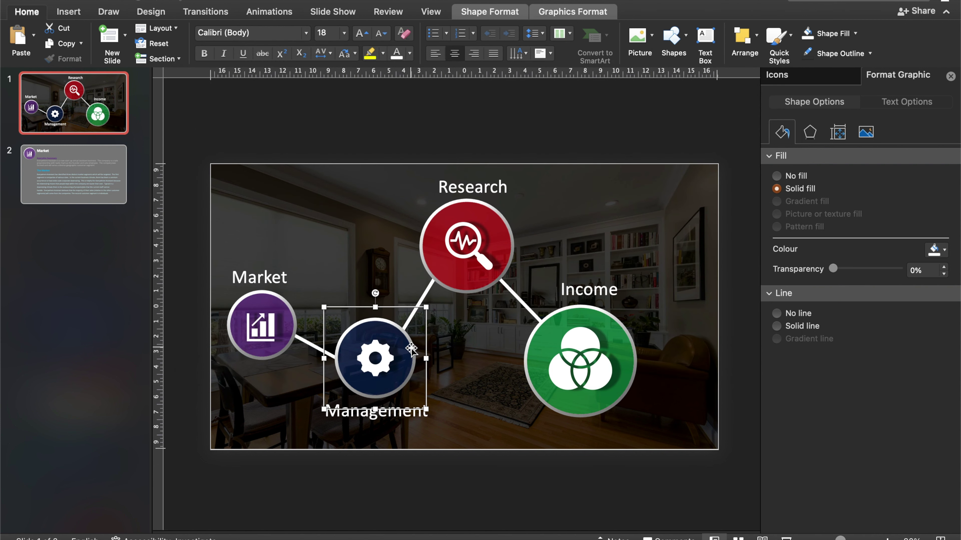
Delete the gear icon from the title slide, leaving its label and connectors
key("BackSpace")
left_click(411, 349)
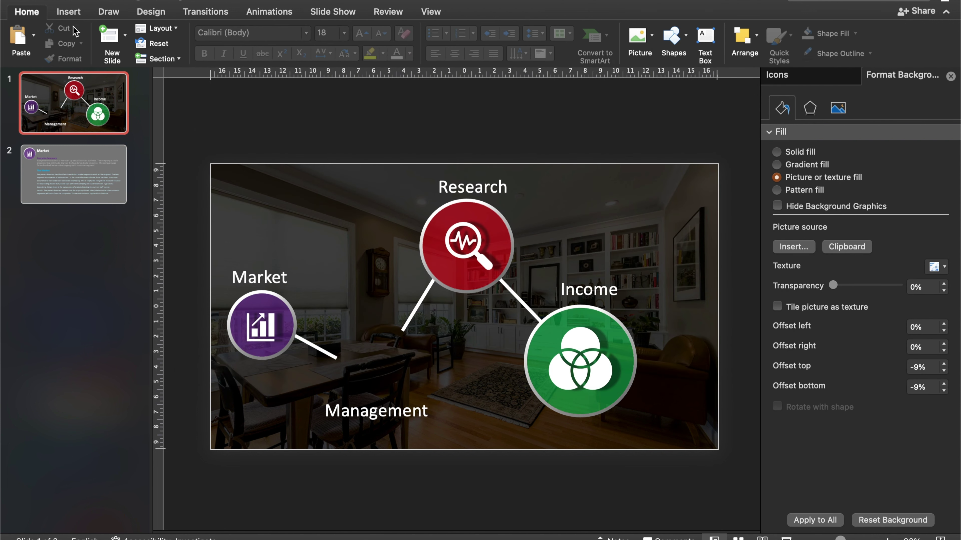
left_click(69, 11)
left_click(444, 36)
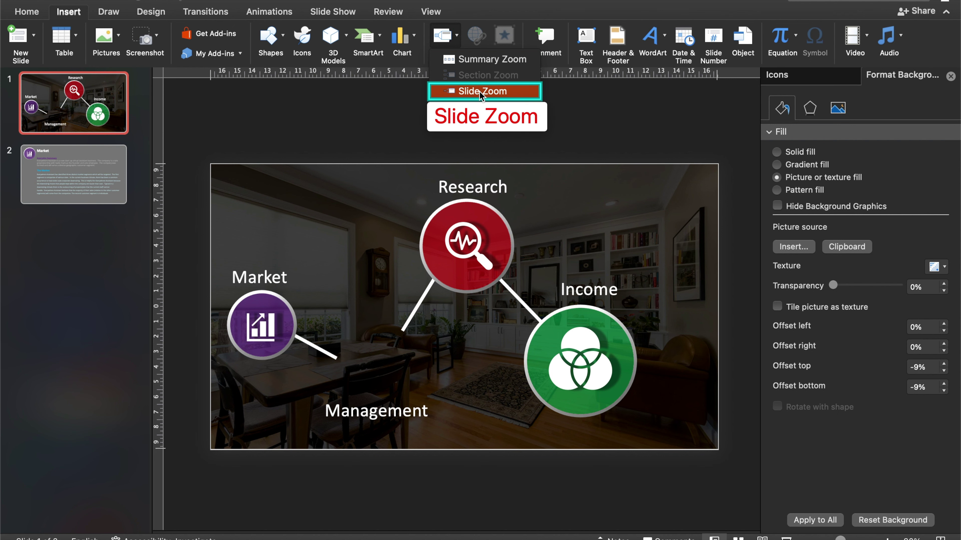
left_click(480, 92)
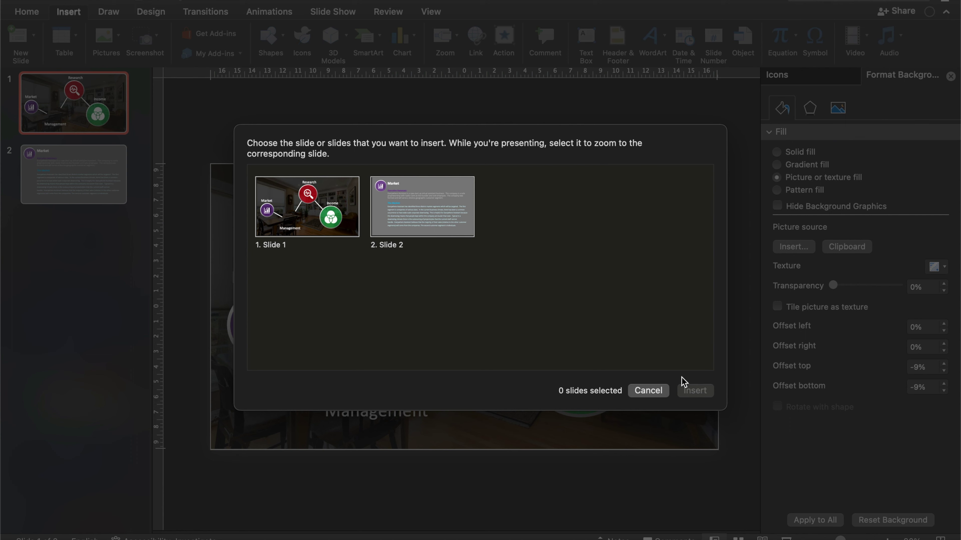
left_click(659, 392)
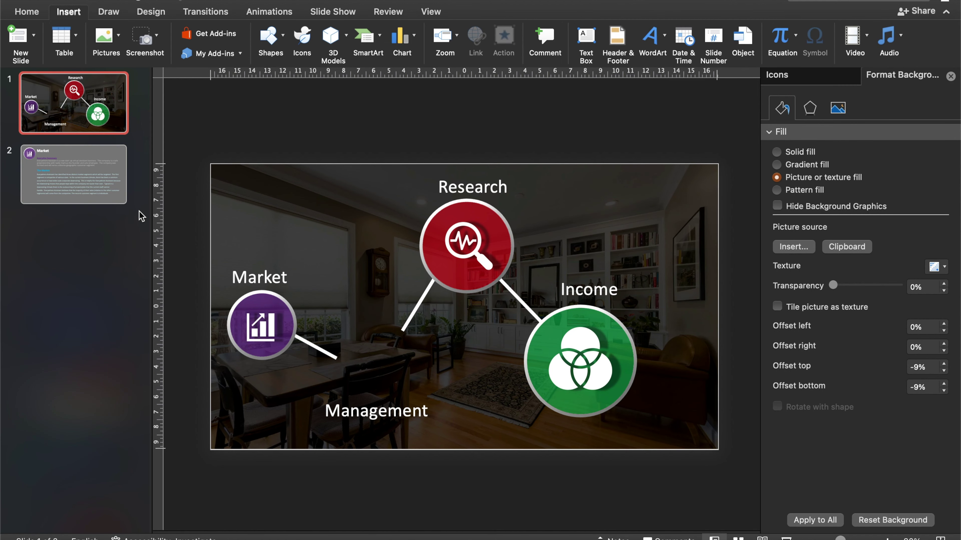
left_click(111, 198)
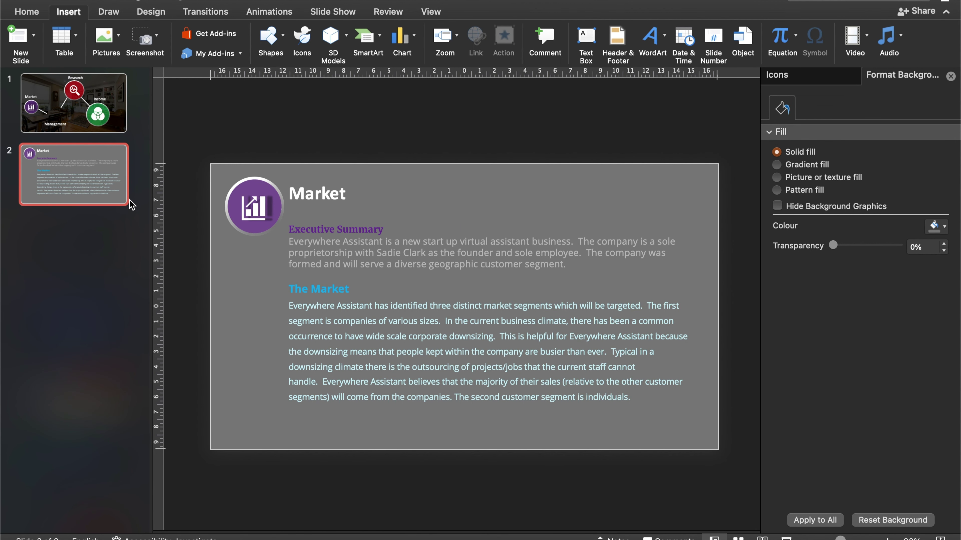
Duplicate the Market slide and delete the body text from the copy
key("super+d")
left_click(373, 229)
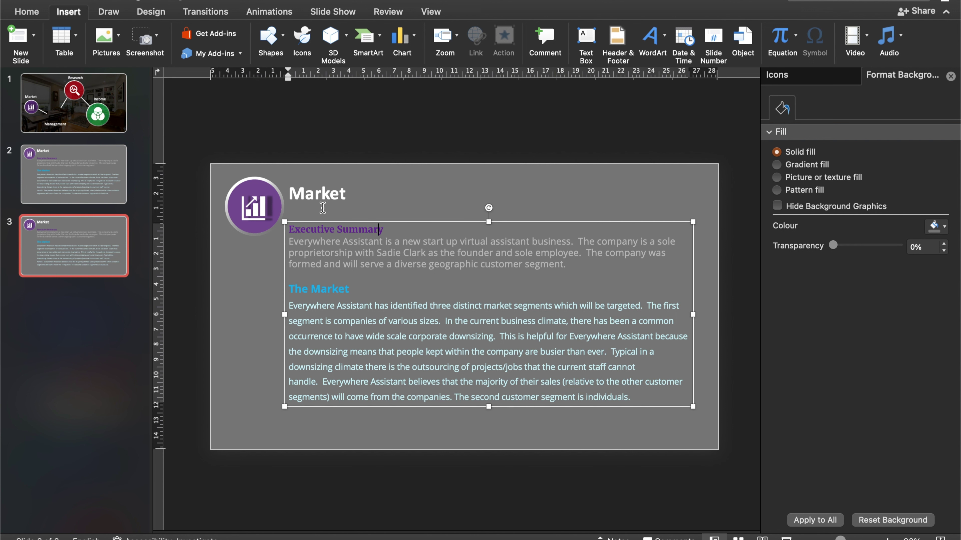
key("BackSpace")
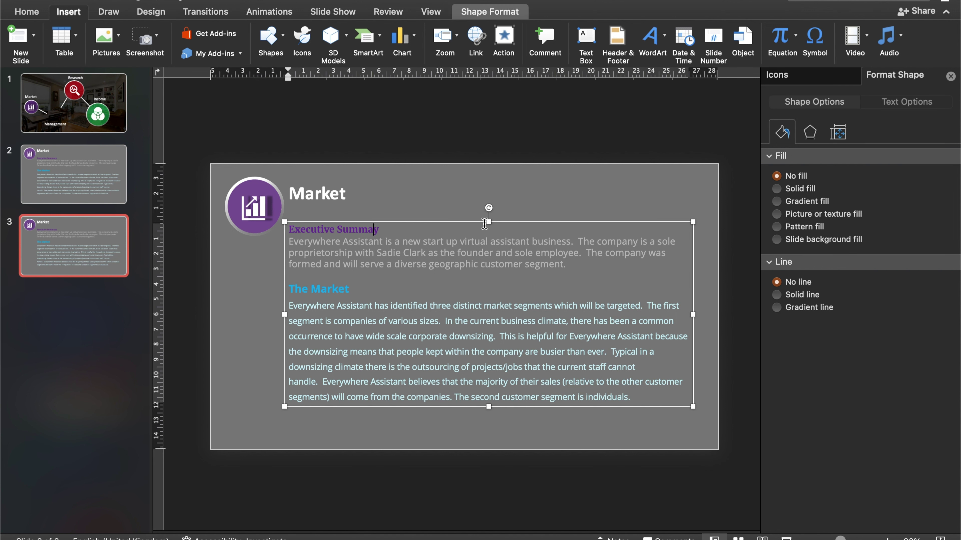
left_click(488, 222)
key("BackSpace")
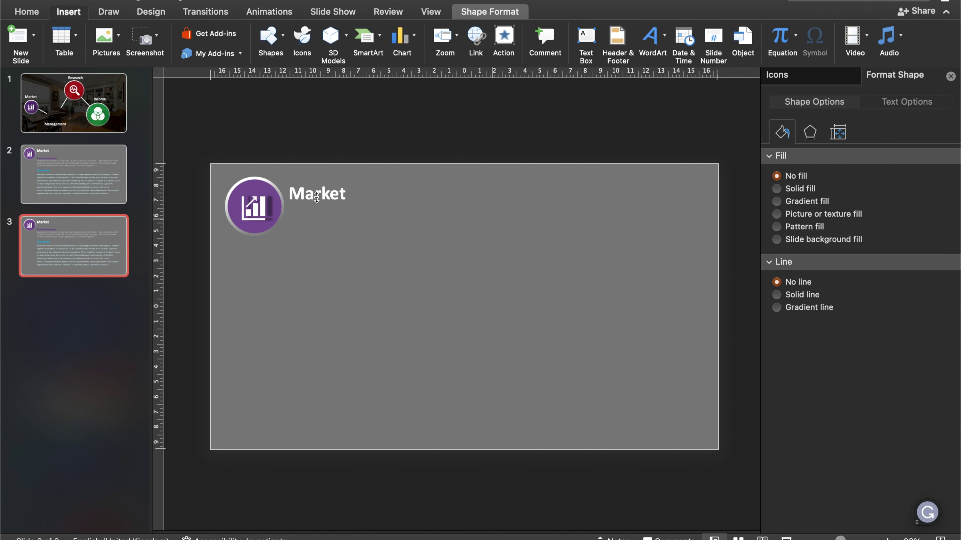
Remove the copied Market icon and heading from slide 3, then return to the title slide
mouse_move(217, 166)
left_mouse_down()
mouse_move(401, 291)
mouse_move(431, 372)
left_mouse_up()
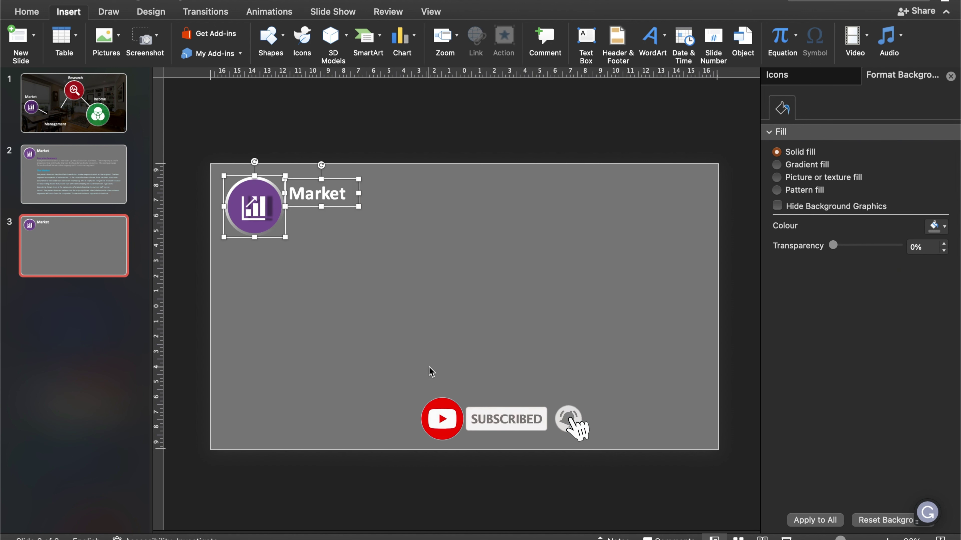
key("BackSpace")
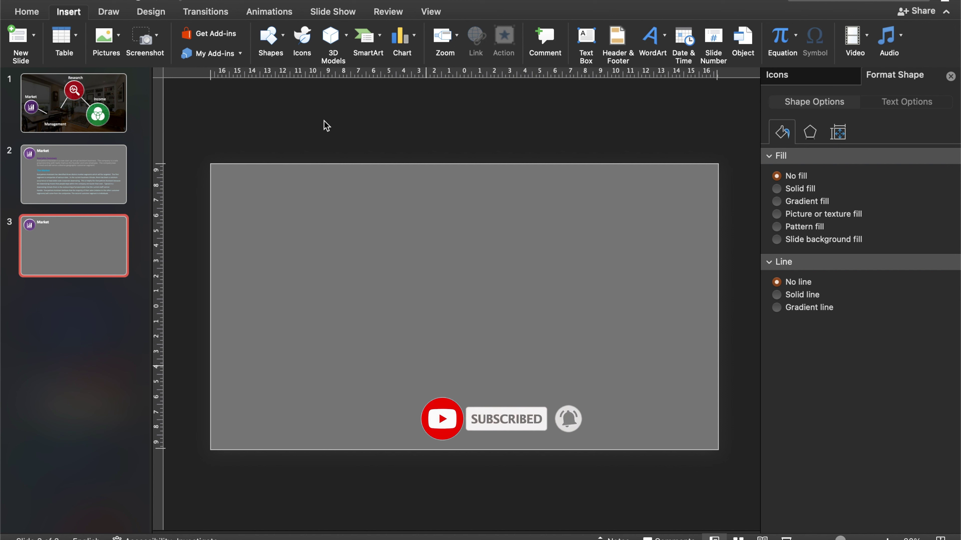
left_click(115, 99)
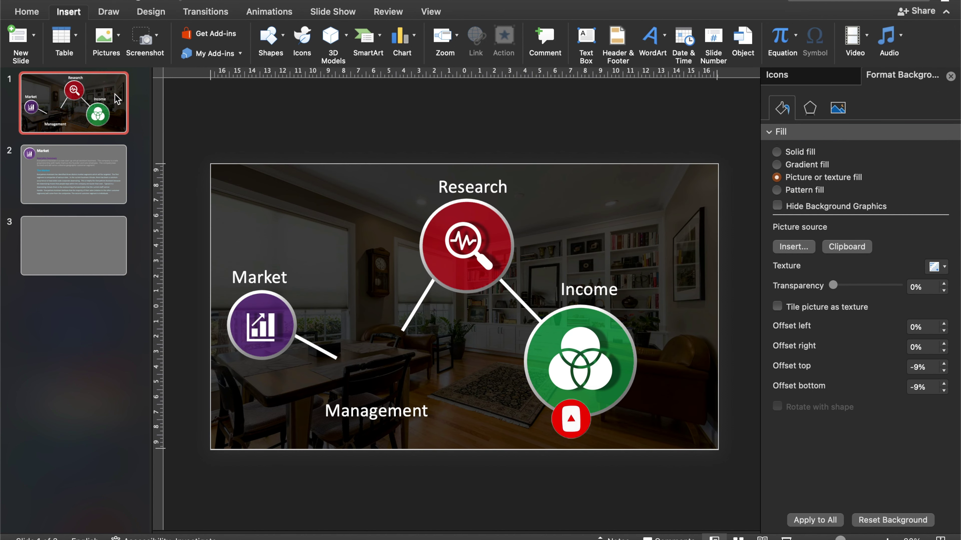
Insert a slide zoom to slide 3 and place it above the Management label
left_click(457, 36)
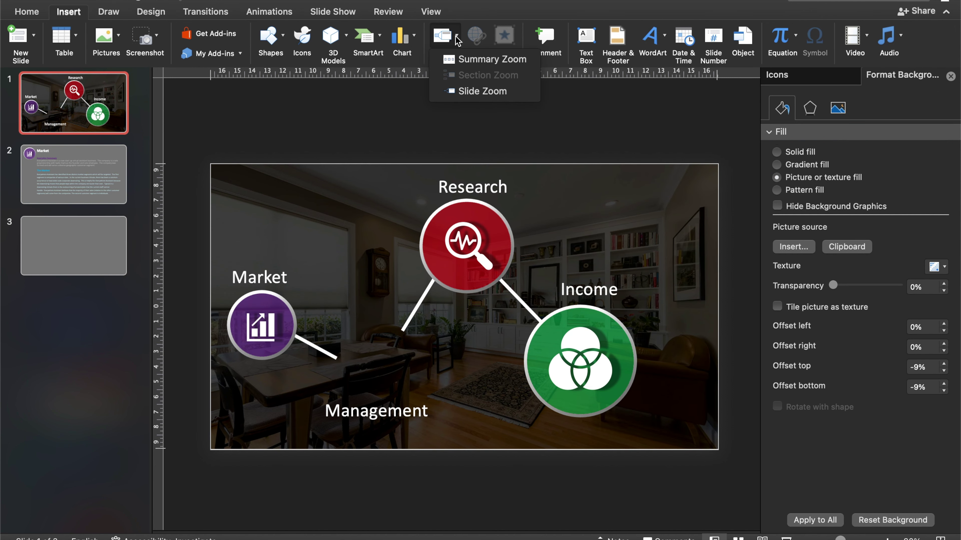
left_click(463, 91)
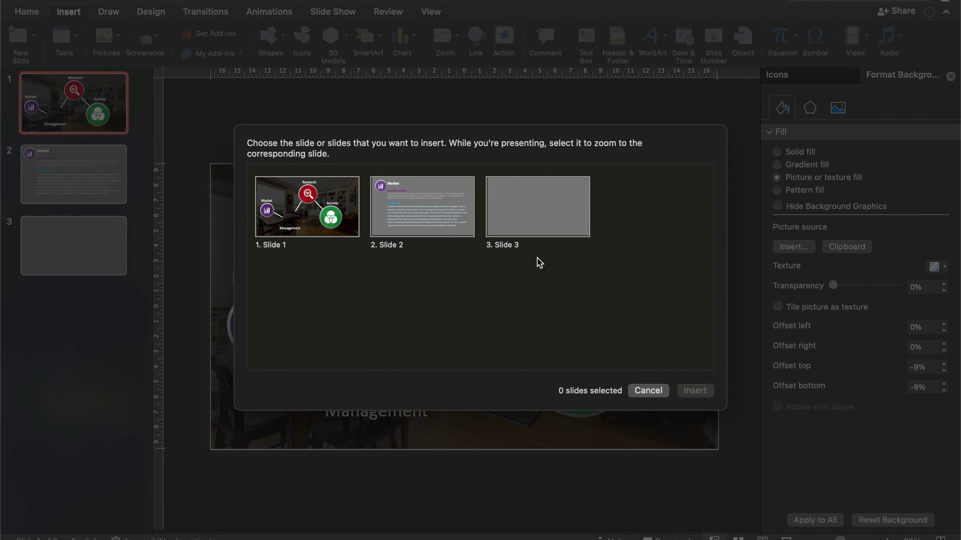
left_click(564, 219)
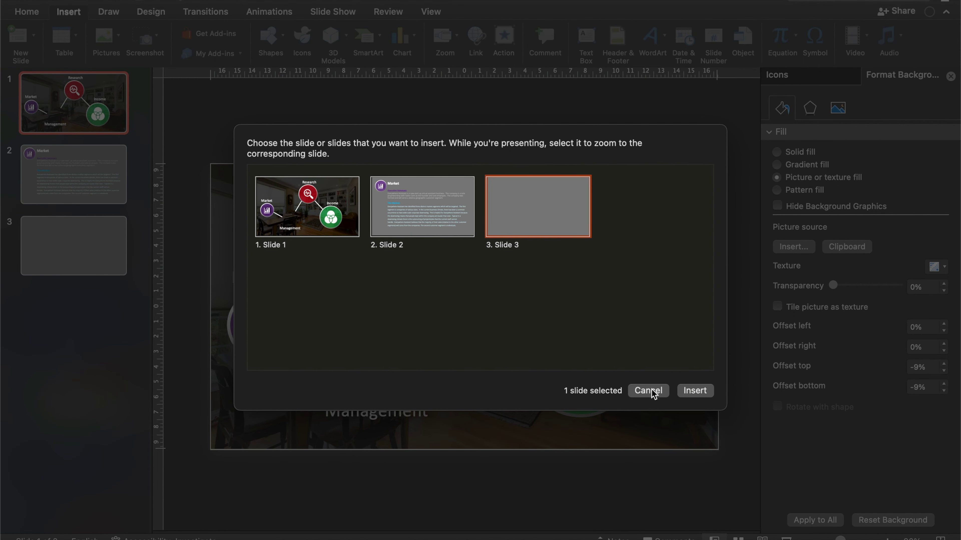
left_click(698, 391)
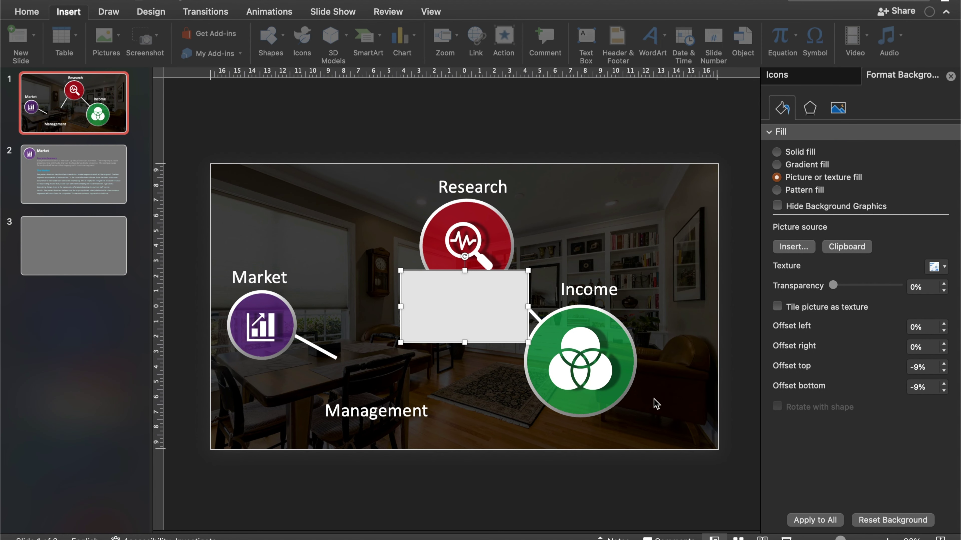
left_click_drag(480, 322, 382, 372)
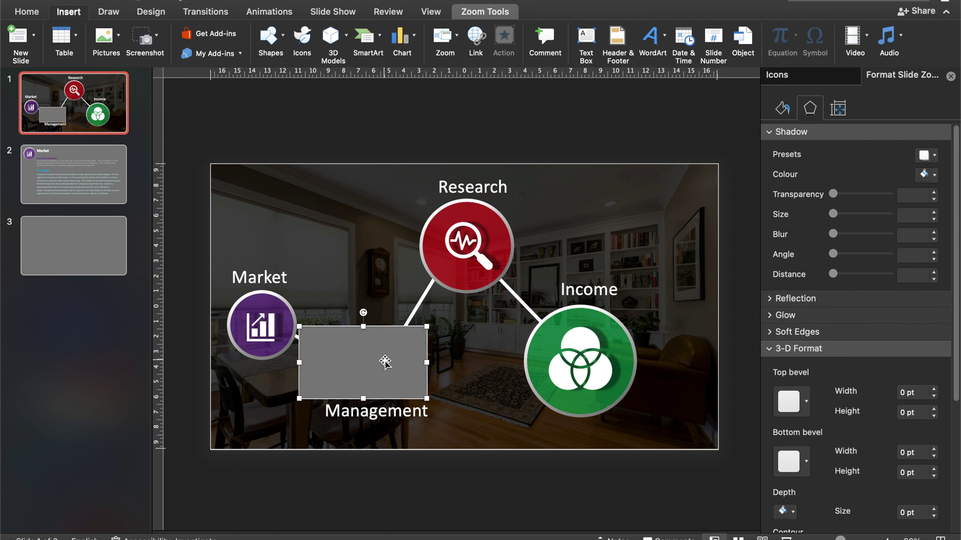
Replace the zoom image with the Management gear PNG, enlarged and aligned with the other circles
right_click(385, 362)
mouse_move(423, 380)
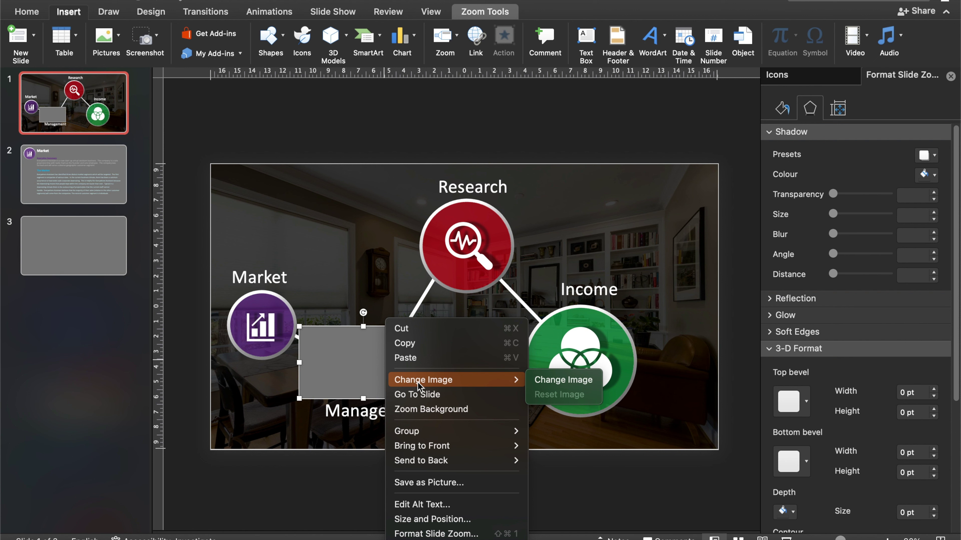
left_click(553, 380)
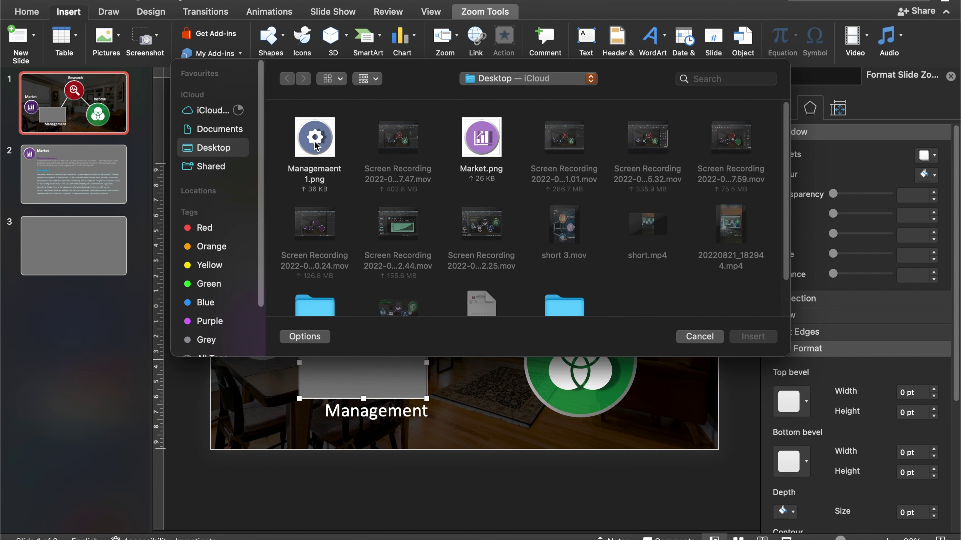
left_click(316, 145)
left_click(752, 337)
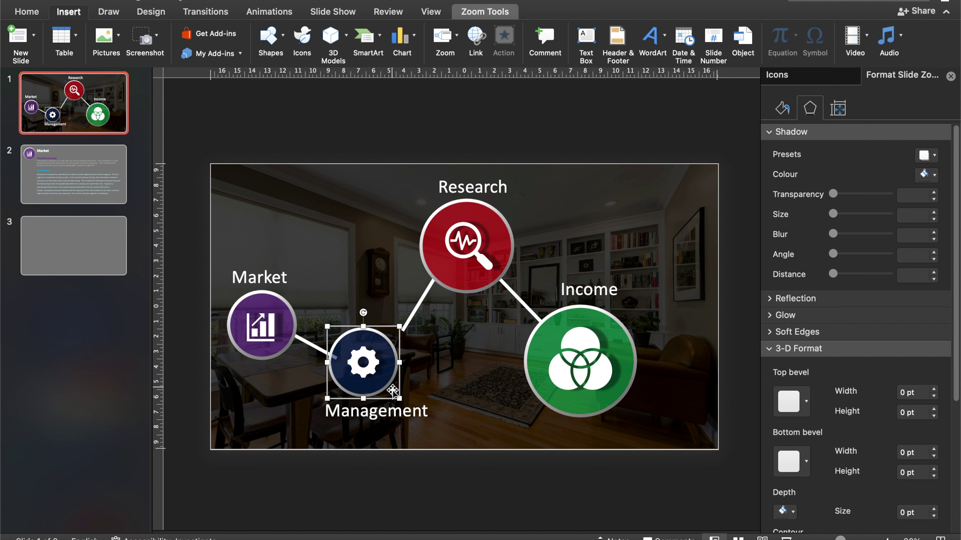
left_click_drag(399, 398, 414, 414)
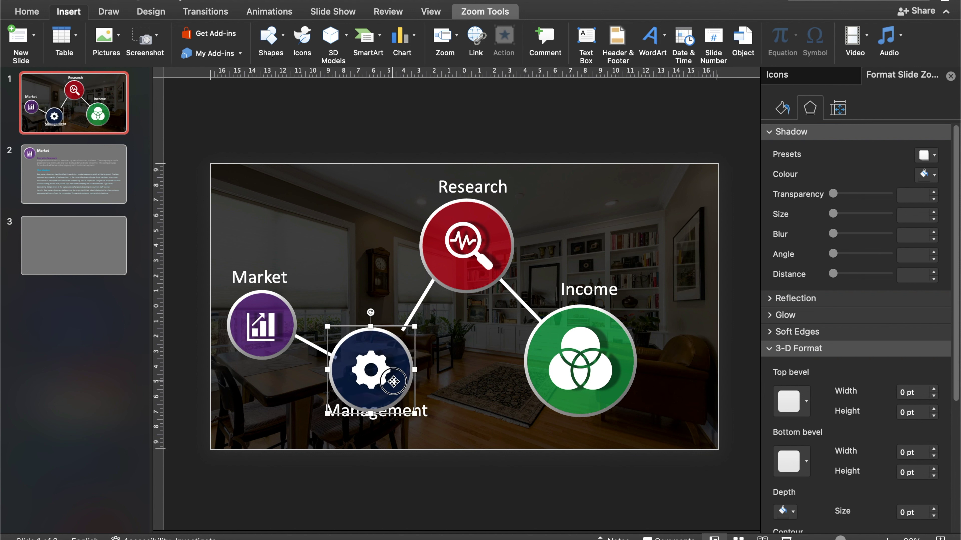
left_click_drag(393, 381, 398, 372)
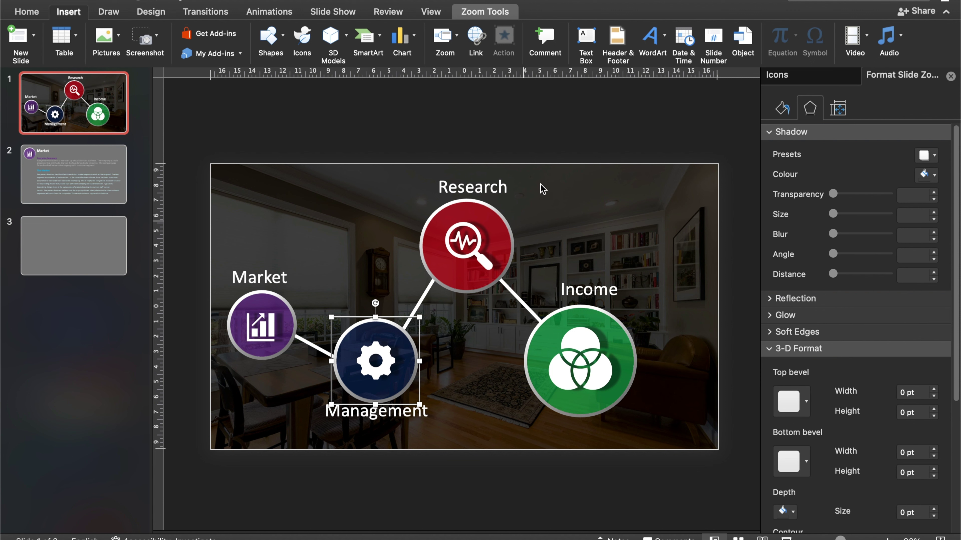
Set the gear zoom's border to No Outline
left_click(487, 17)
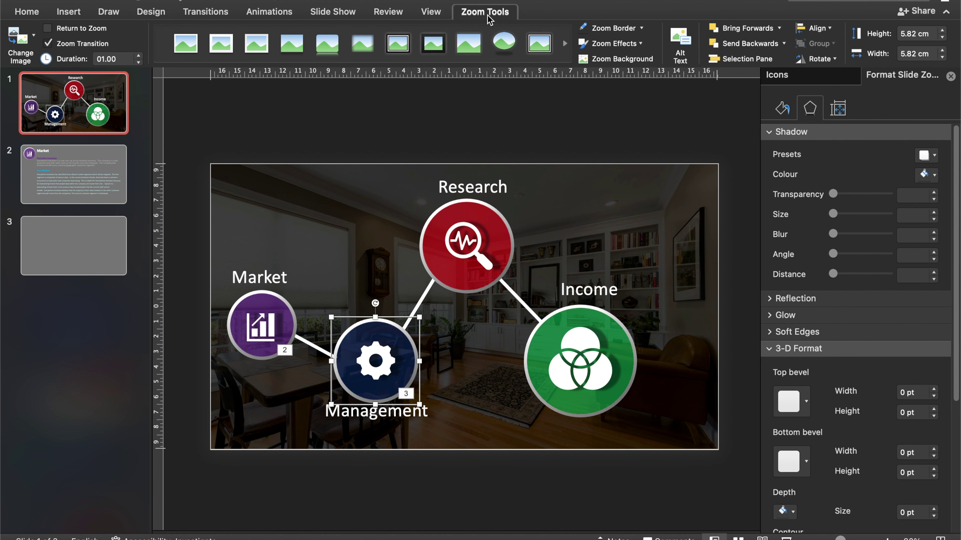
left_click(642, 28)
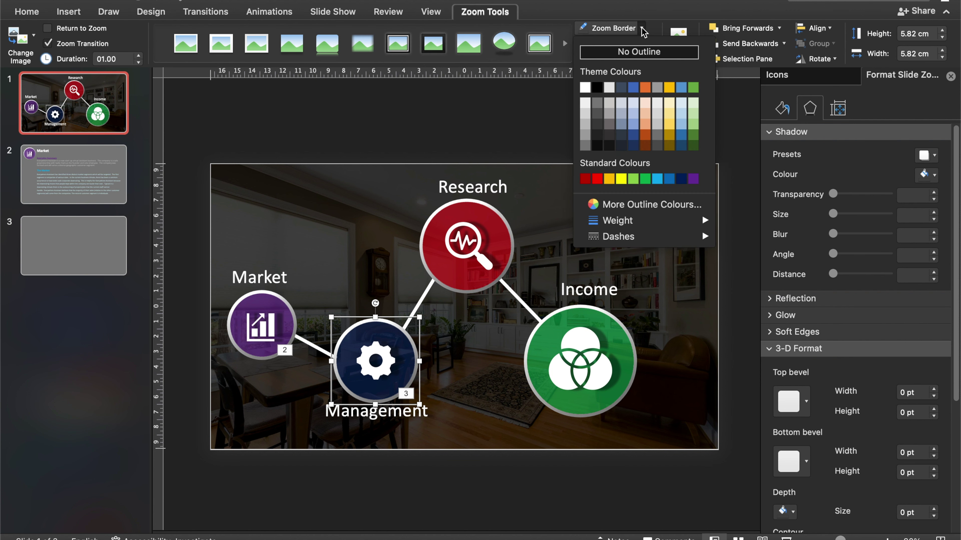
left_click(640, 53)
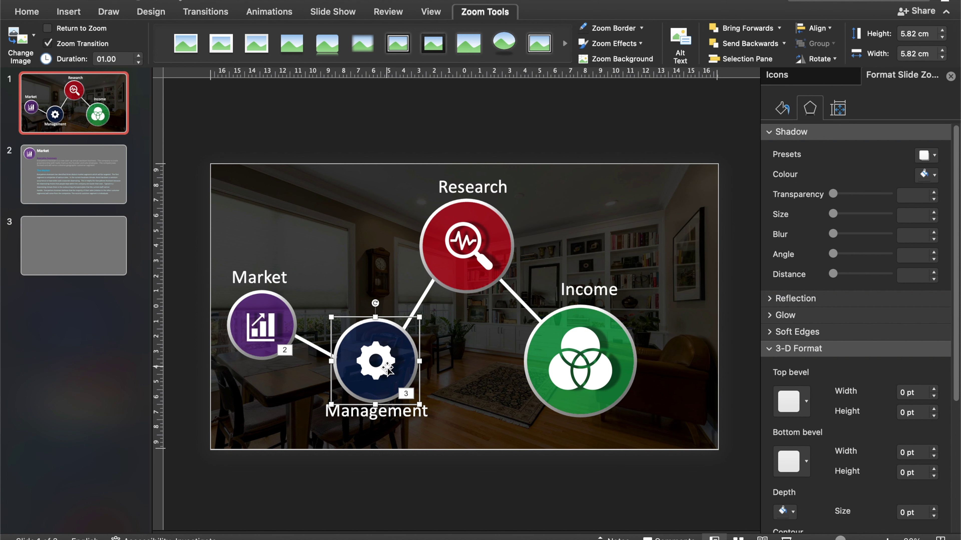
key("Escape")
left_click(116, 259)
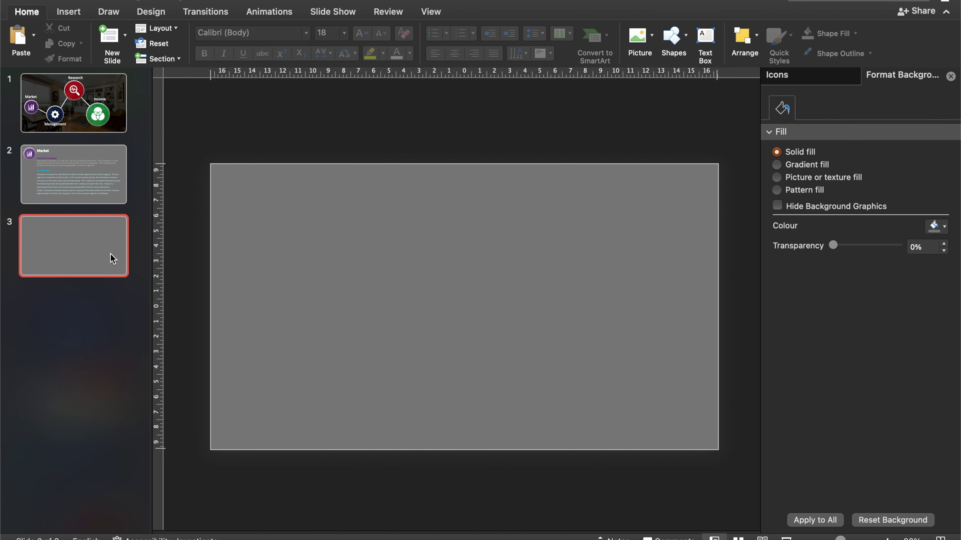
Paste the gear circle onto slide 3 and shrink it into the top-left corner
key("super+v")
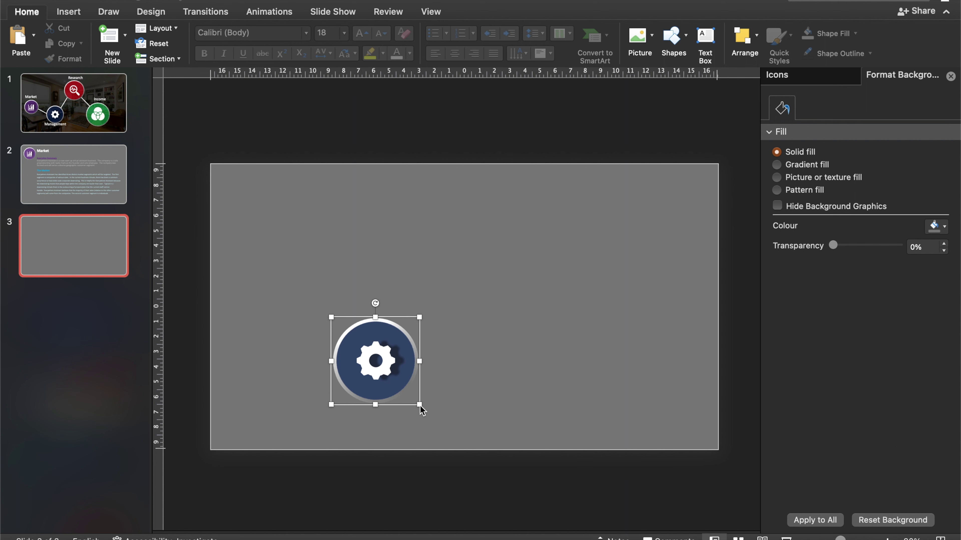
mouse_move(387, 372)
left_mouse_down()
mouse_move(246, 220)
mouse_move(250, 237)
left_mouse_up()
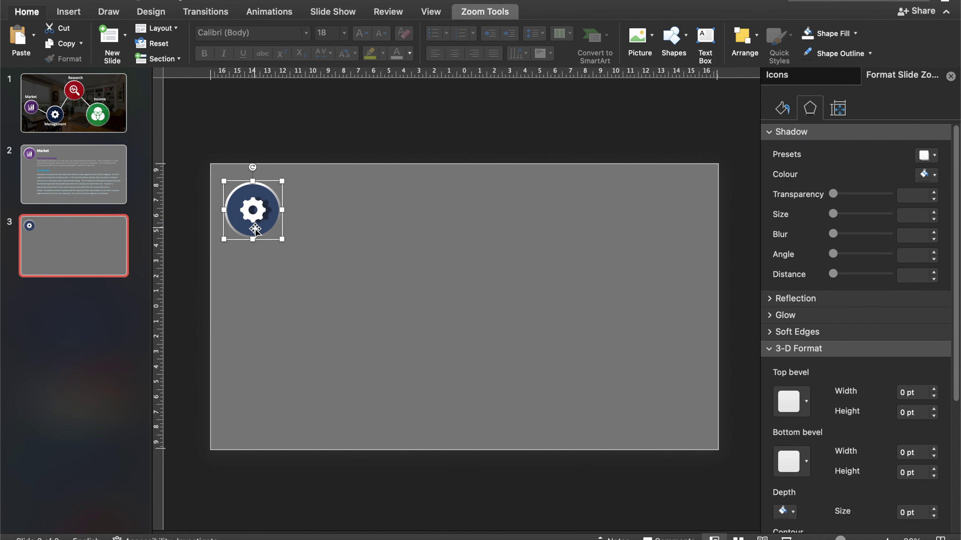
left_click(112, 116)
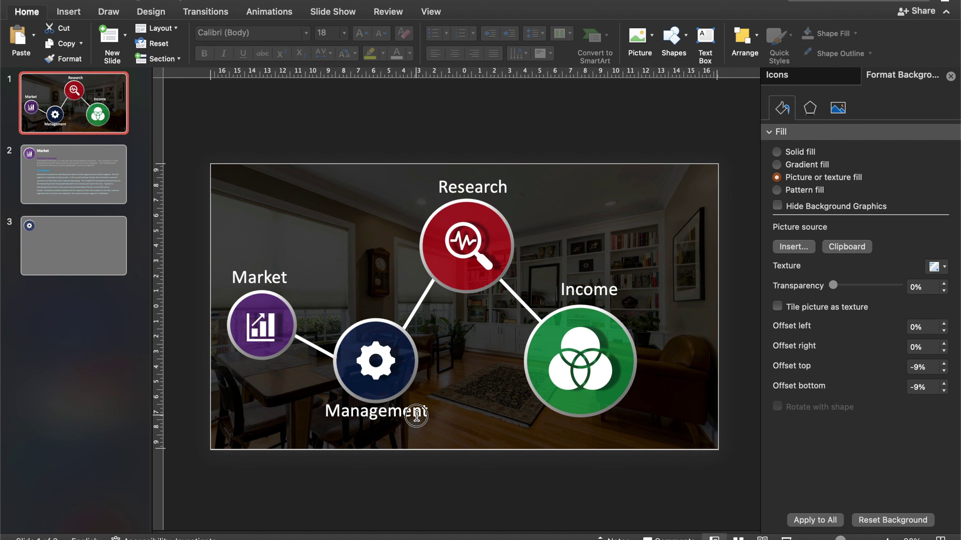
Copy the Management text box from the title slide and place it beside the gear on slide 3
left_click(417, 416)
left_click(442, 399)
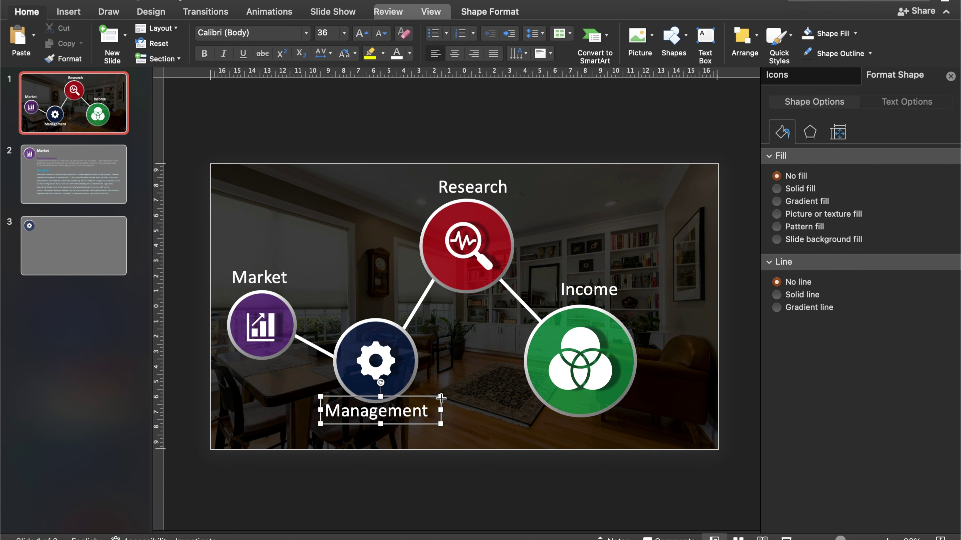
left_click(106, 245)
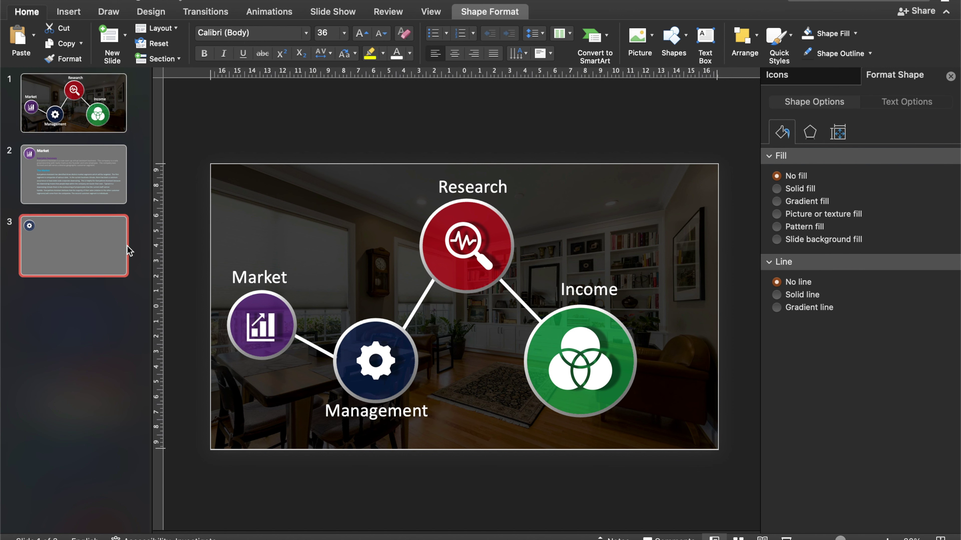
left_click(404, 286)
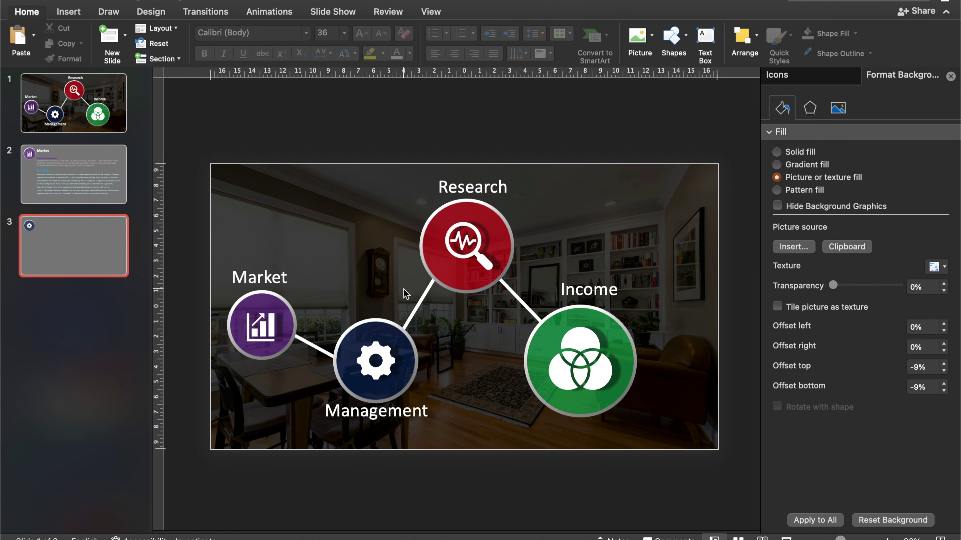
key("cmd+v")
mouse_move(432, 409)
left_mouse_down()
mouse_move(432, 290)
mouse_move(392, 202)
mouse_move(376, 223)
left_mouse_up()
left_click(506, 238)
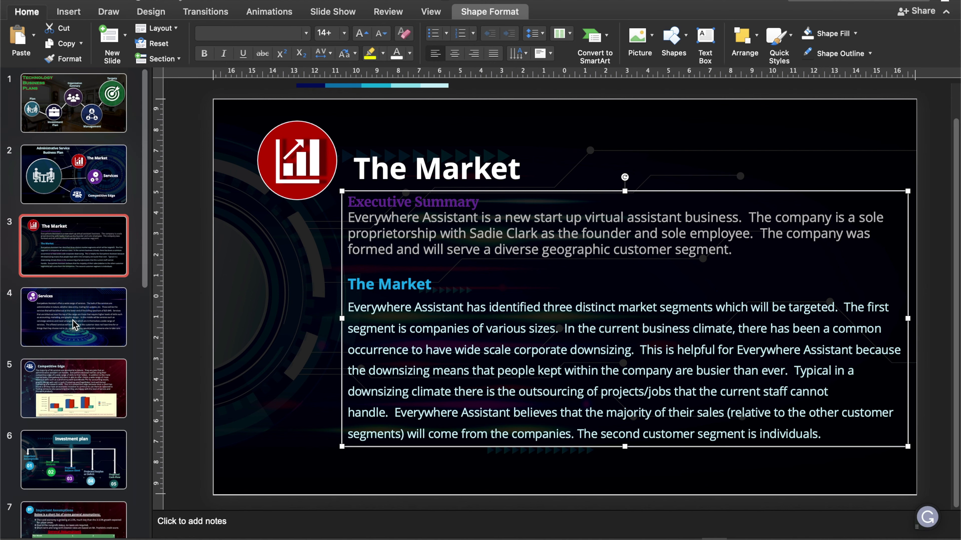
Copy the Services body text from the Zoom animation example deck
left_click(77, 323)
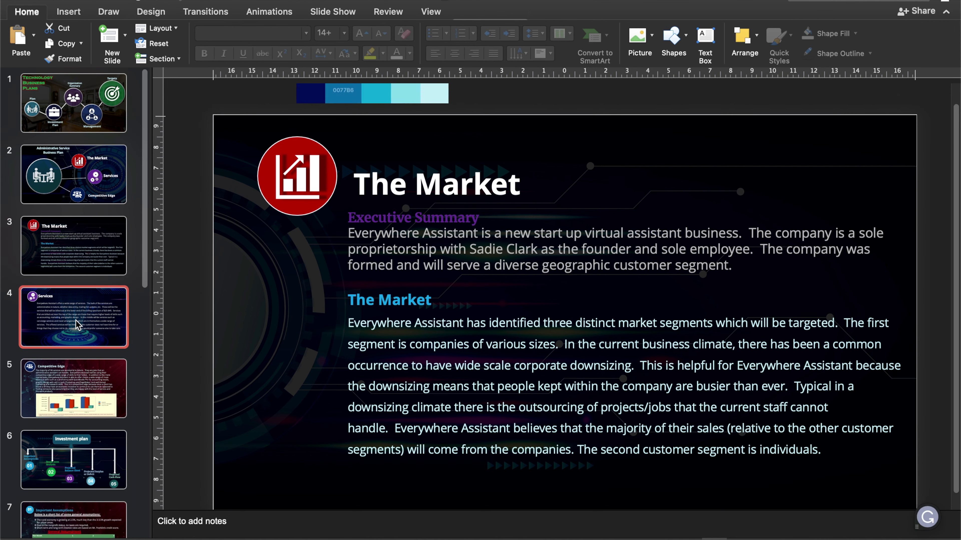
left_click(77, 376)
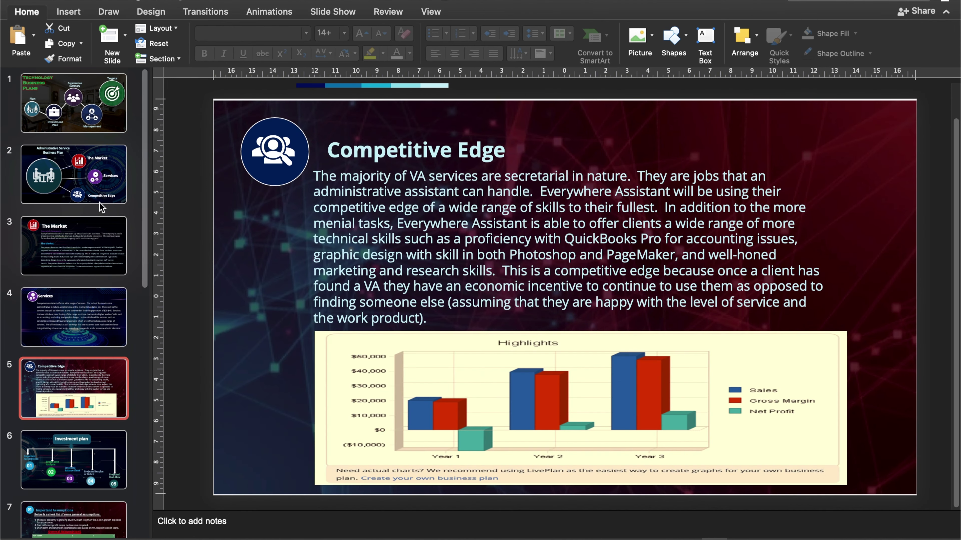
left_click(93, 259)
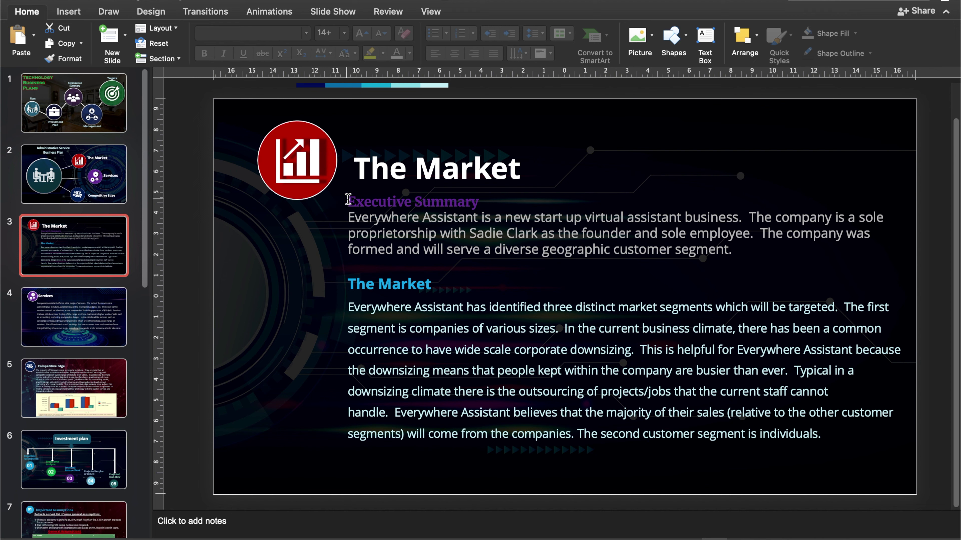
left_click(110, 326)
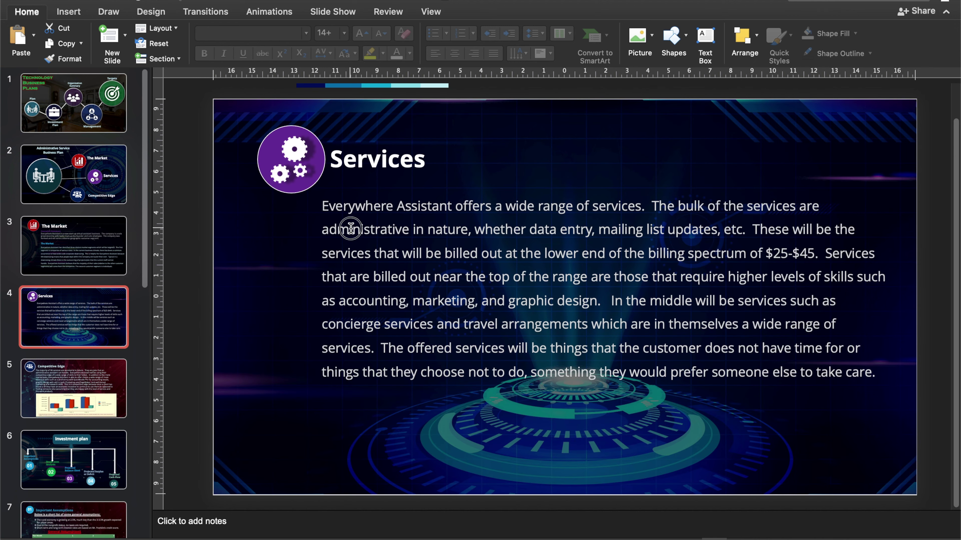
left_click(328, 194)
left_click(318, 190)
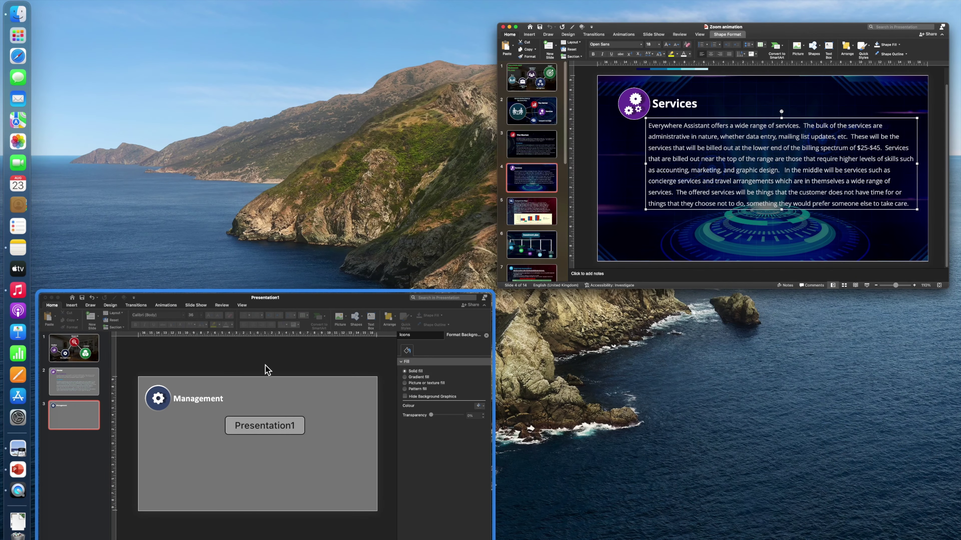
left_click(275, 396)
Paste the Services text beneath slide 3's Management heading, then return to the title slide
key("super+v")
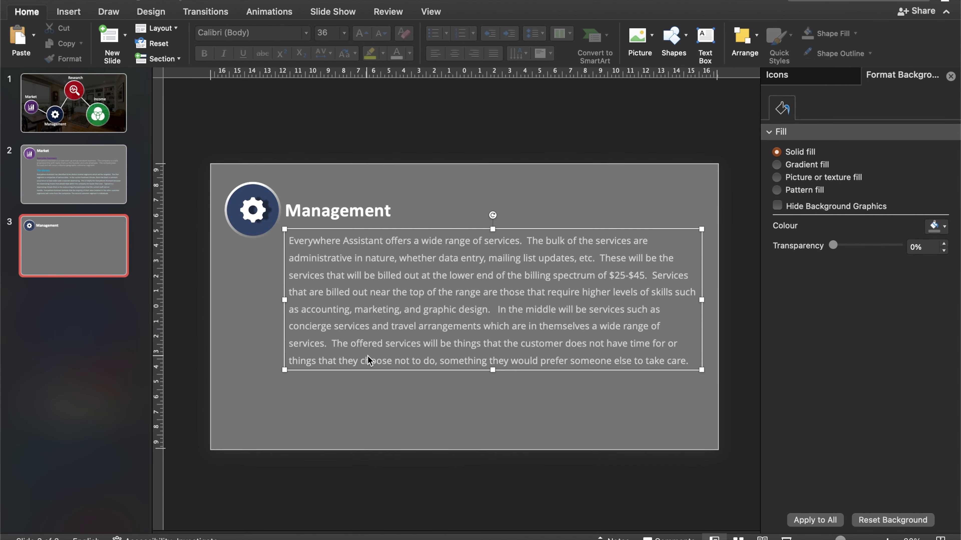
mouse_move(601, 376)
left_mouse_down()
mouse_move(576, 375)
mouse_move(586, 374)
left_mouse_up()
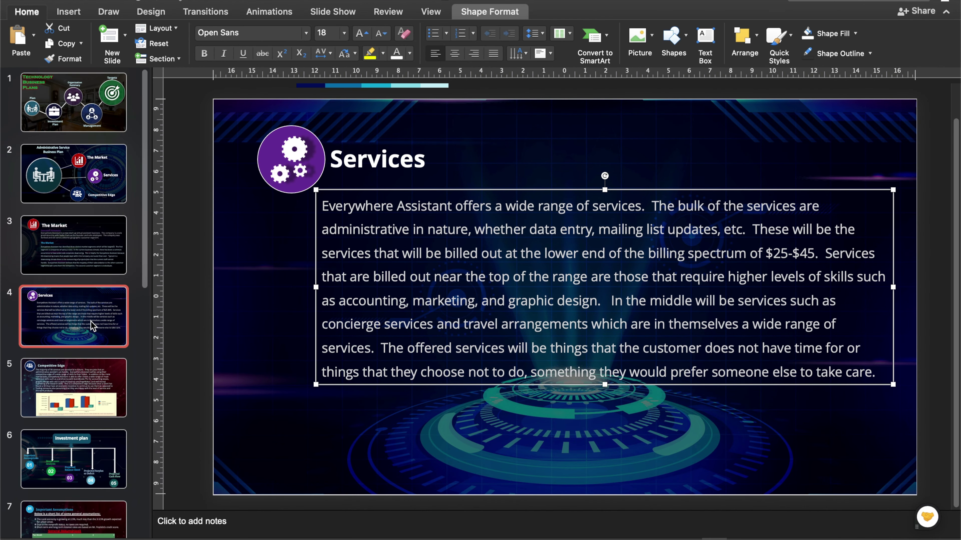
scroll(92, 325, "down", 5)
scroll(92, 326, "up", 5)
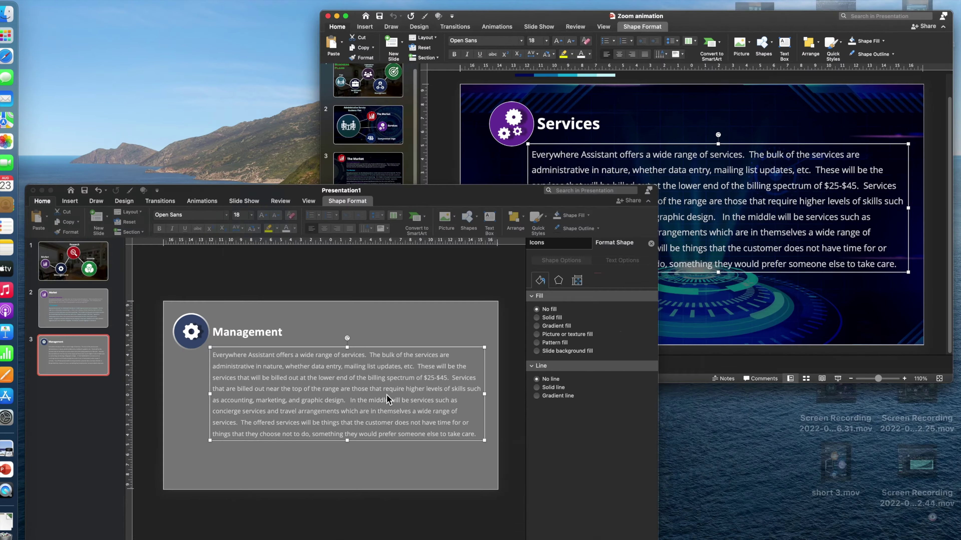
key("Escape")
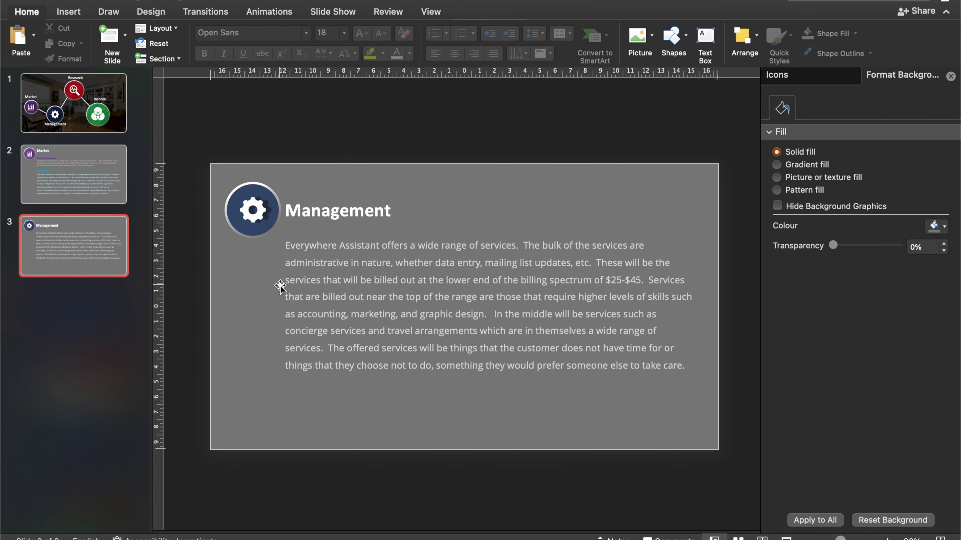
left_click(105, 88)
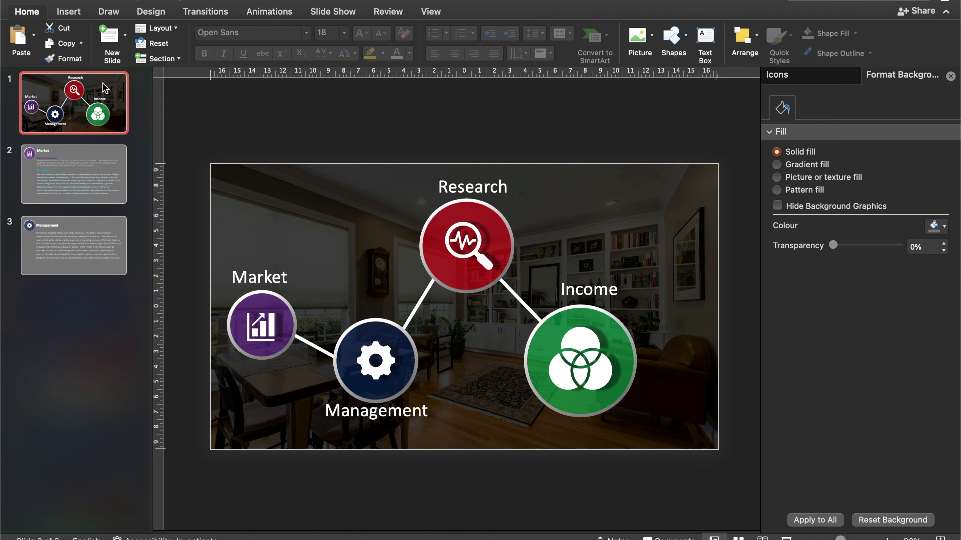
Lower the Management label slightly, then test the Management and Market zooms in the slideshow
left_click(396, 413)
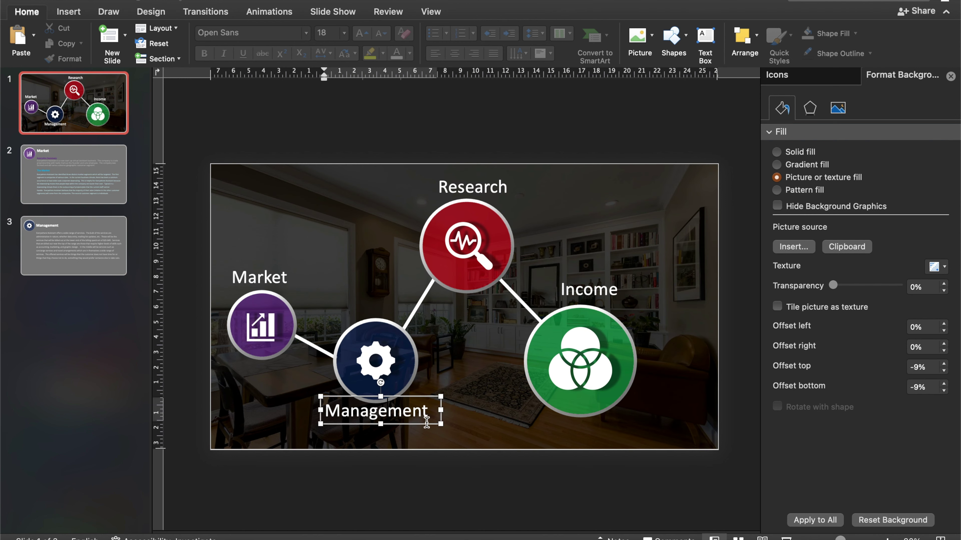
left_click_drag(427, 422, 427, 428)
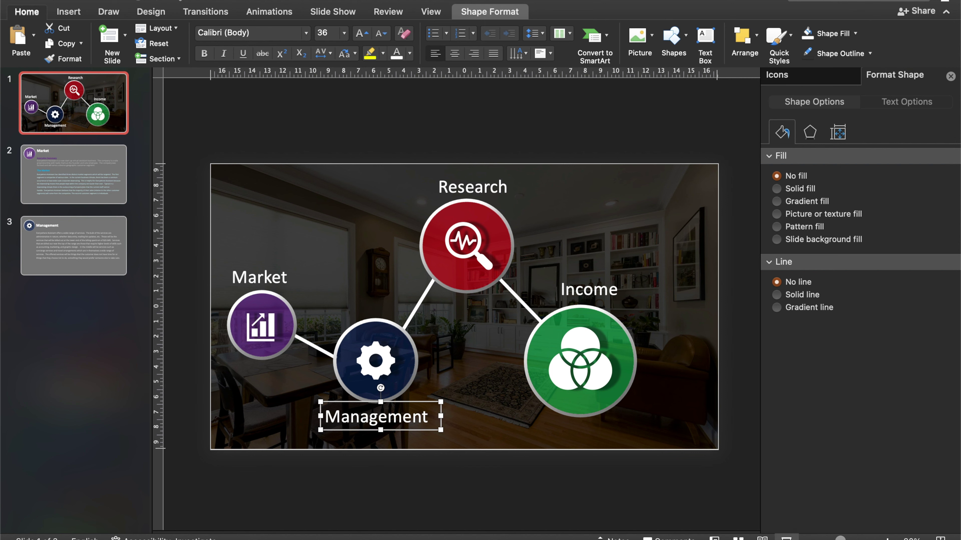
left_click(787, 538)
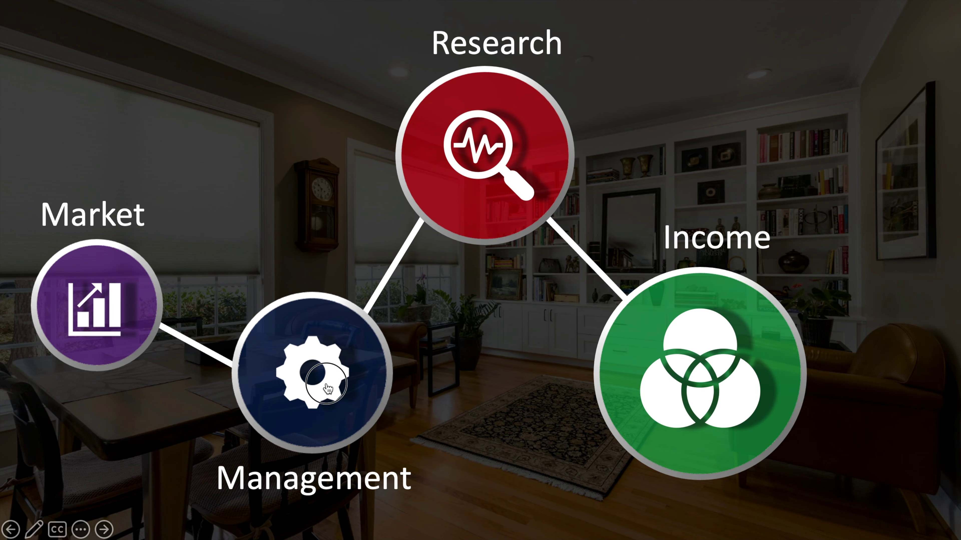
left_click(326, 383)
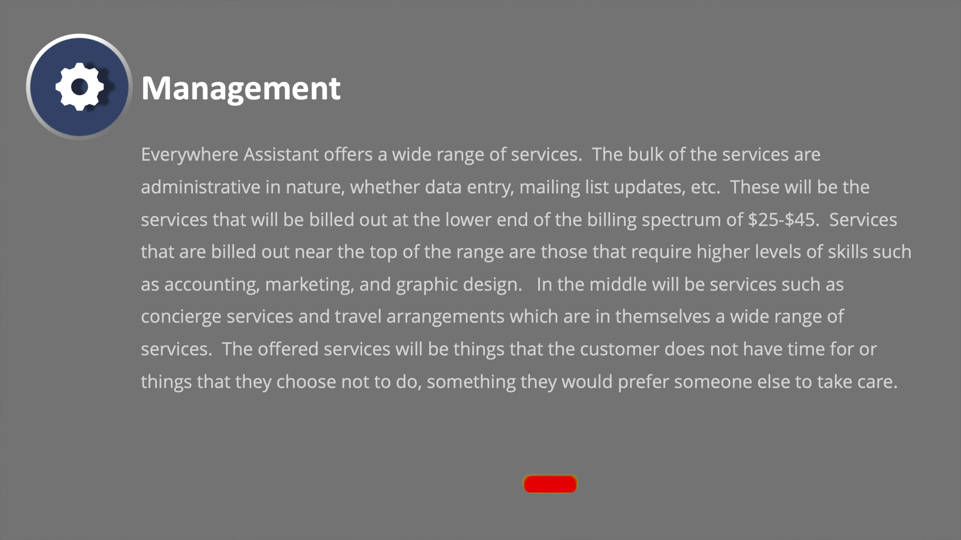
left_click(13, 534)
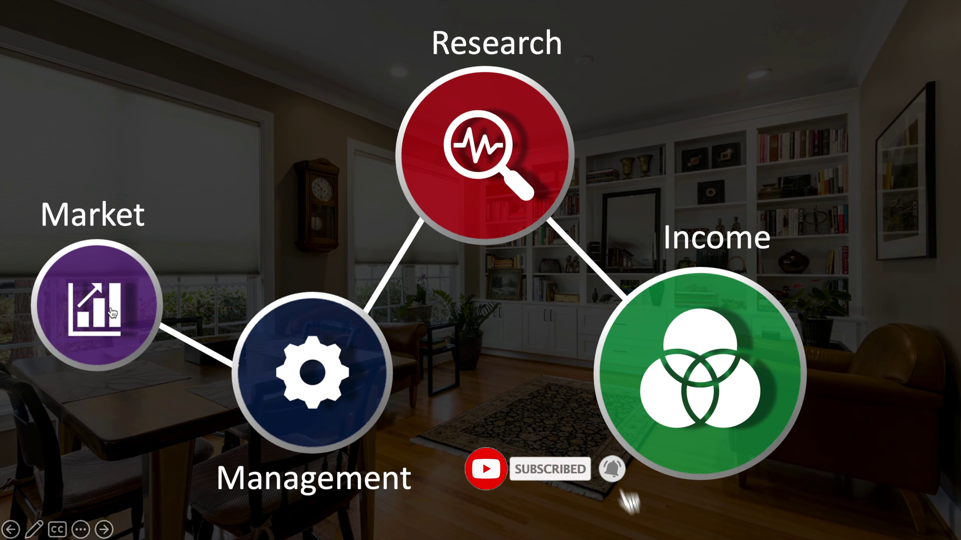
left_click(113, 313)
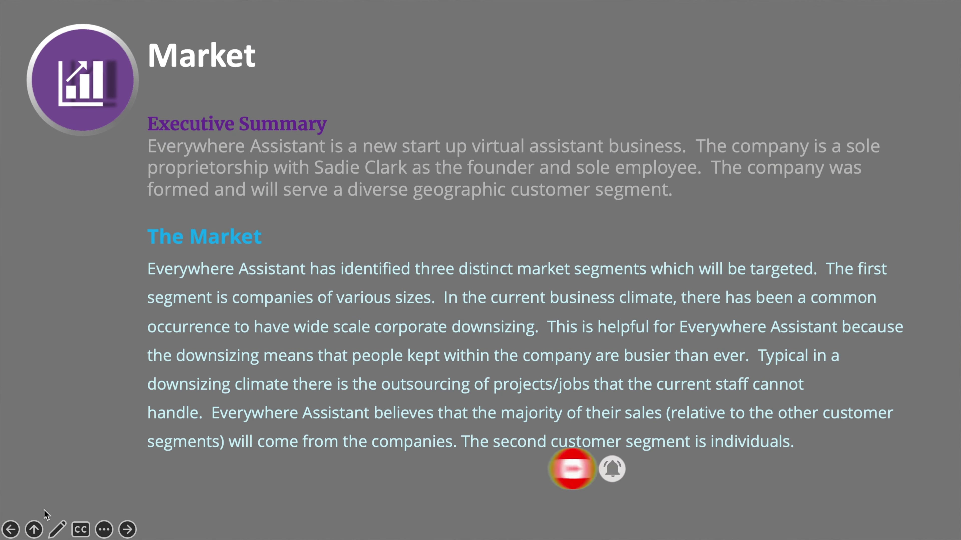
left_click(10, 529)
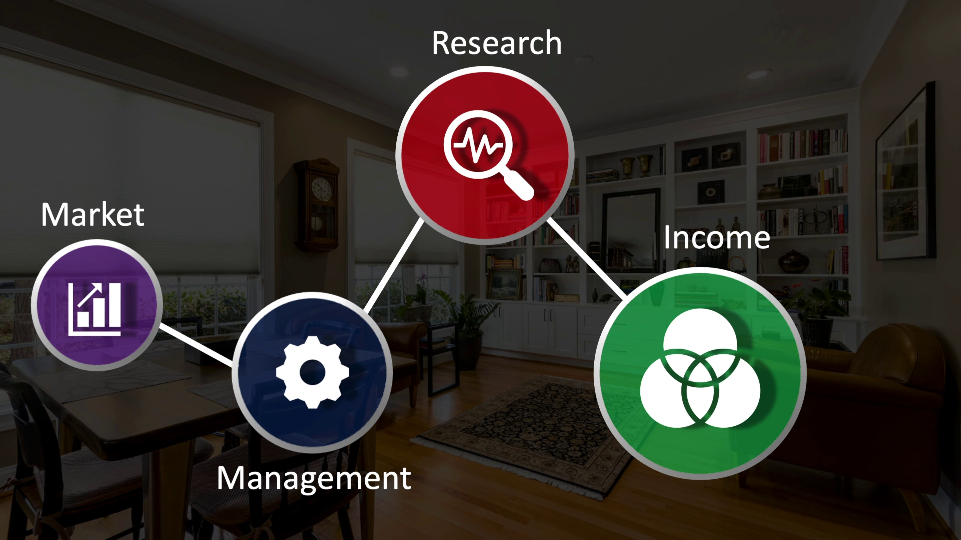
left_click(337, 394)
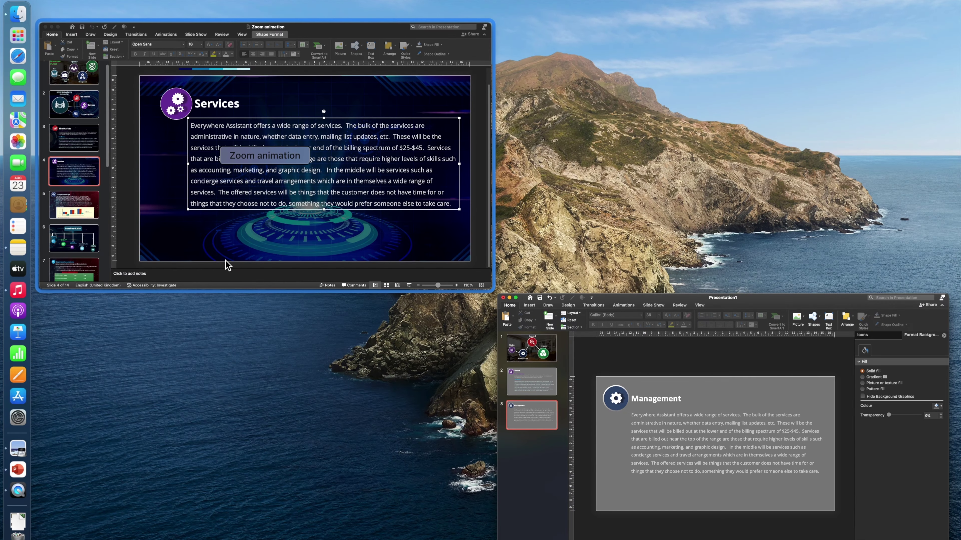
Present the example deck, stepping back to the overview and zooming into the Administrative Service plan
scroll(103, 346, "down", 2)
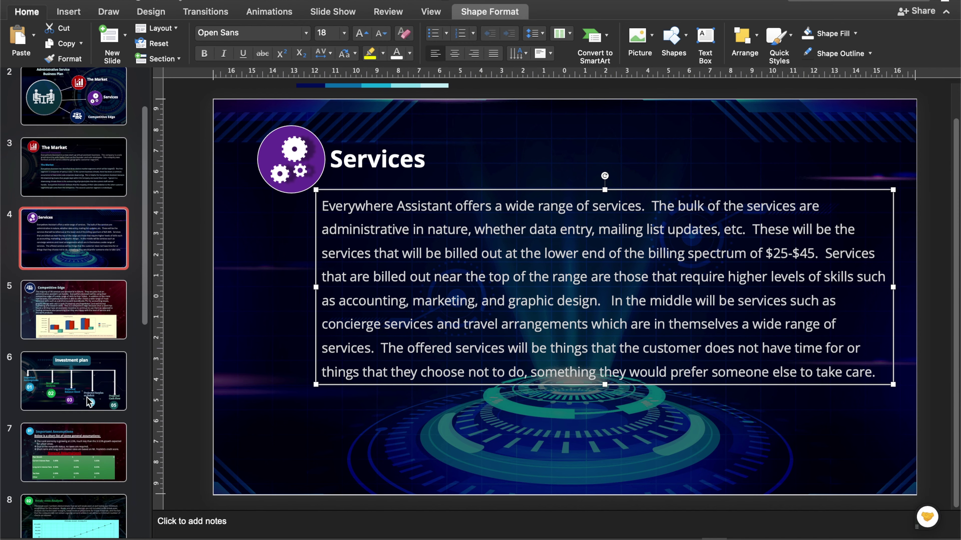
scroll(103, 346, "down", 5)
scroll(108, 413, "down", 5)
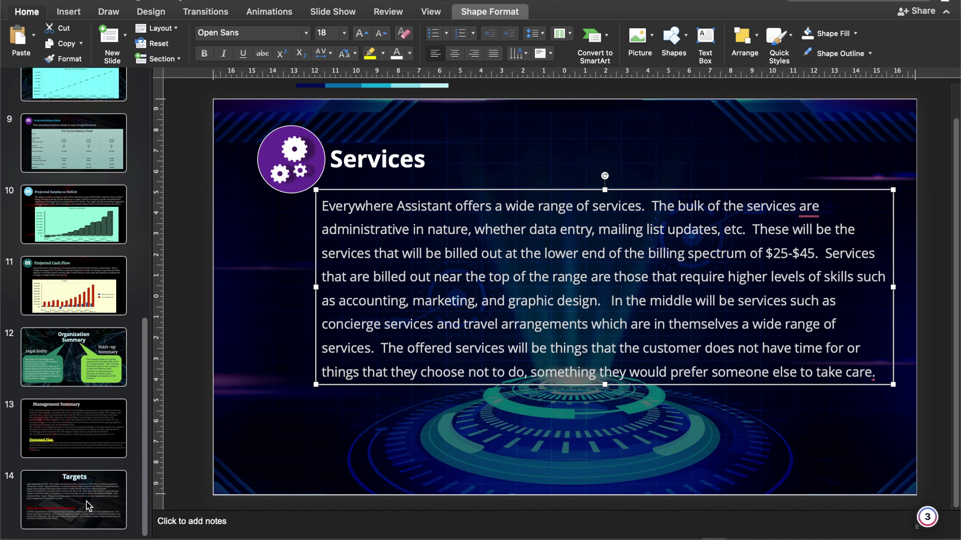
key("super+shift+Return")
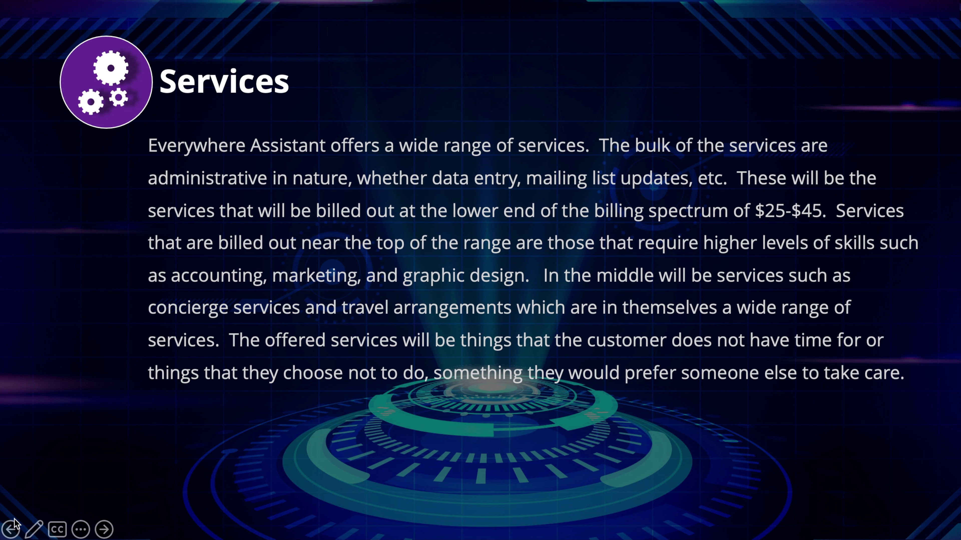
left_click(10, 529)
left_click(11, 530)
left_click(11, 529)
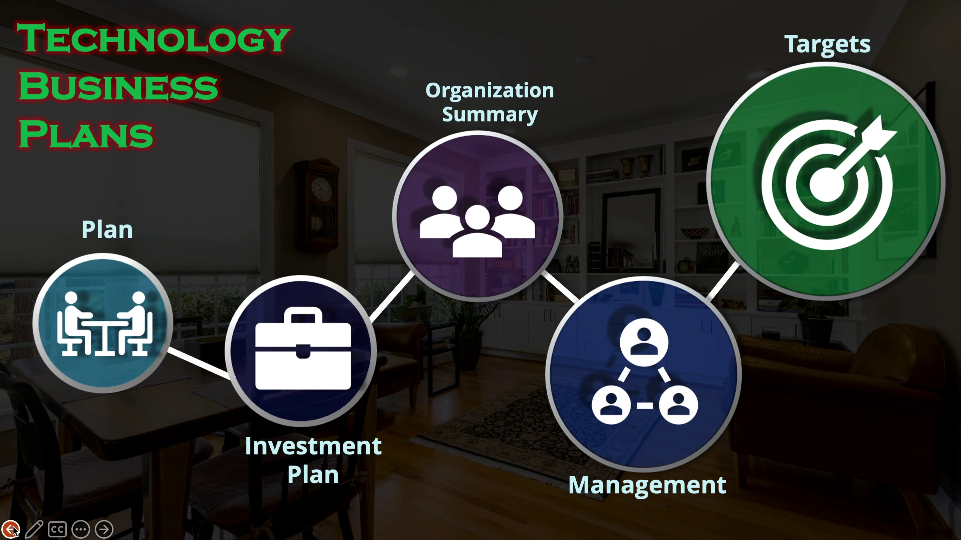
left_click(127, 311)
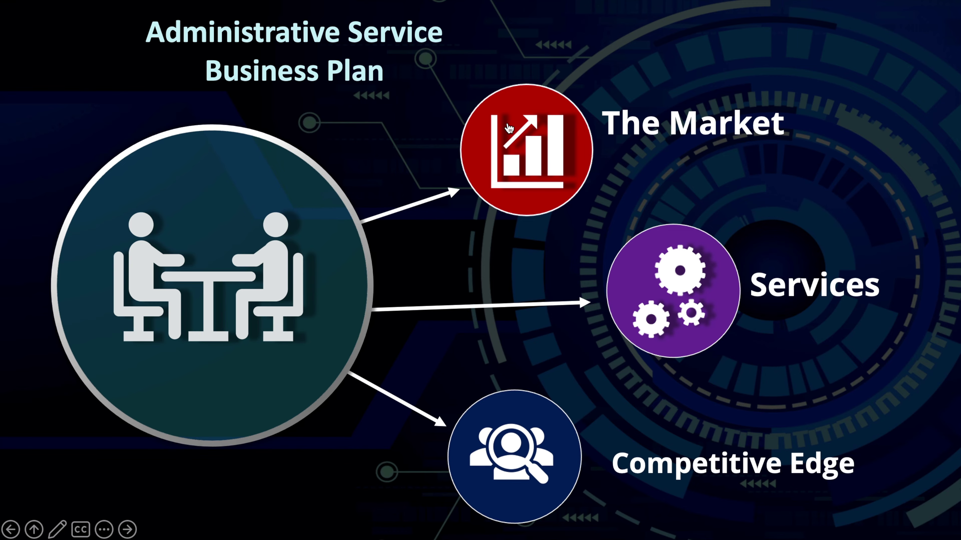
Zoom through The Market, Competitive Edge and Targets slides, then end the slideshow
left_click(571, 188)
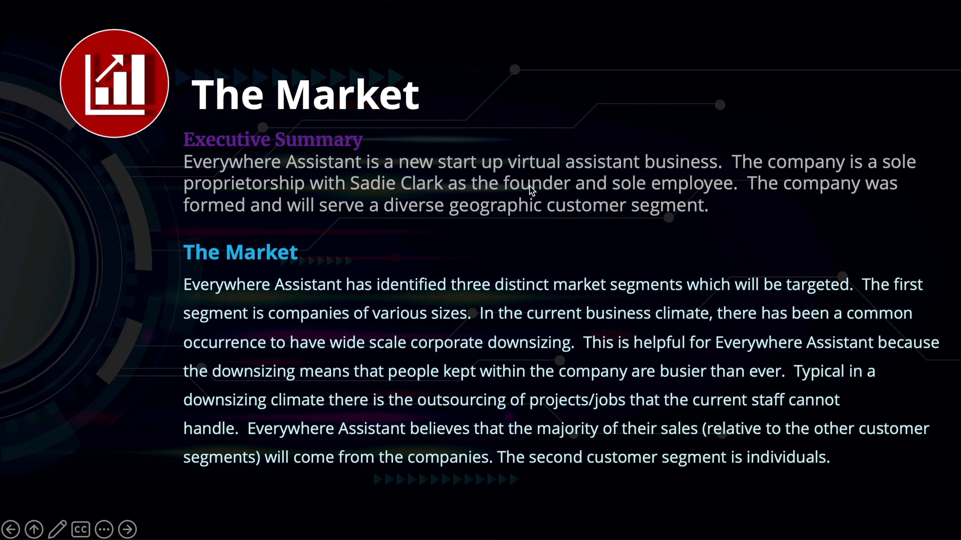
left_click(34, 529)
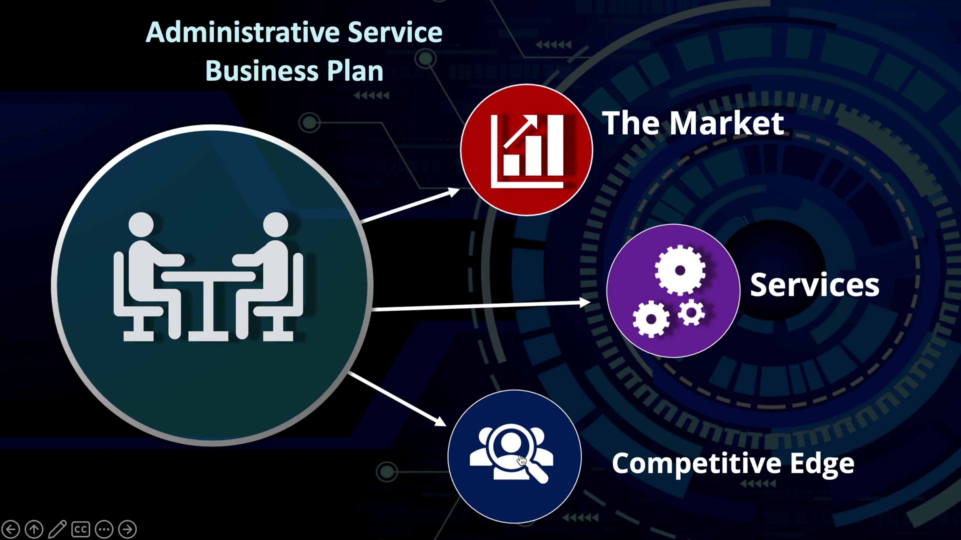
left_click(521, 460)
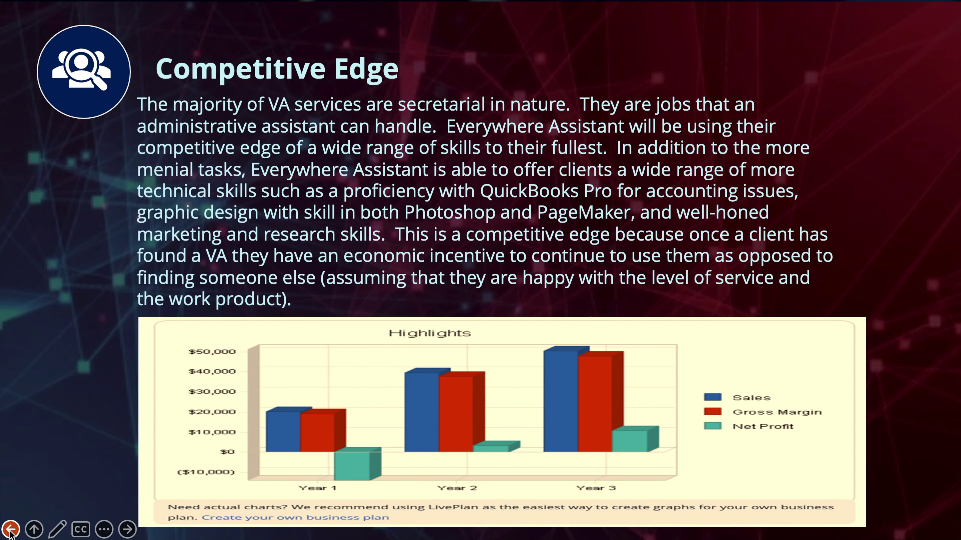
left_click(10, 529)
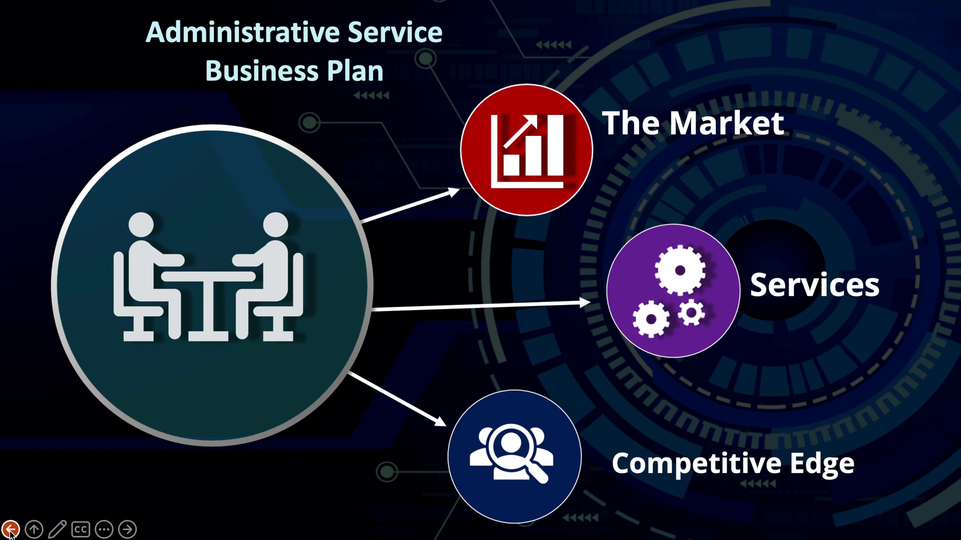
left_click(11, 530)
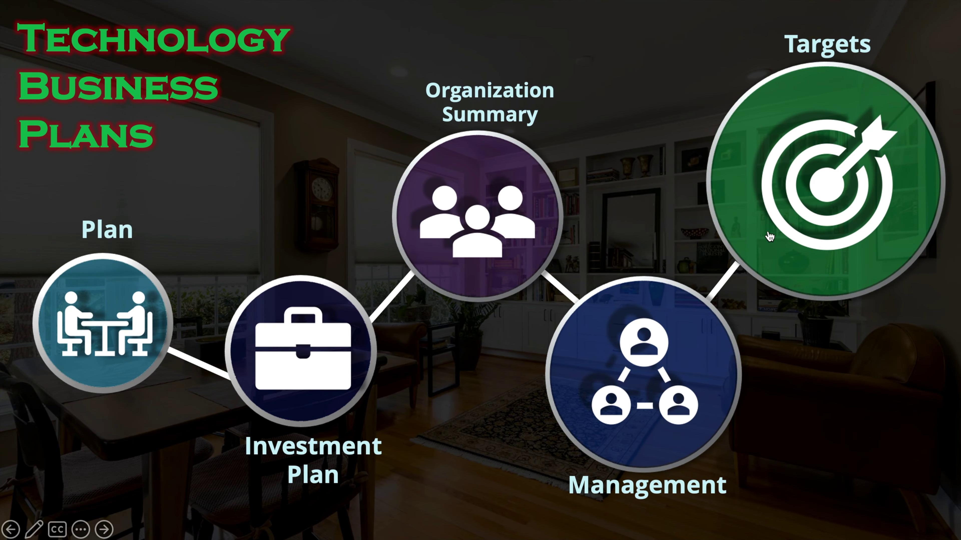
left_click(804, 208)
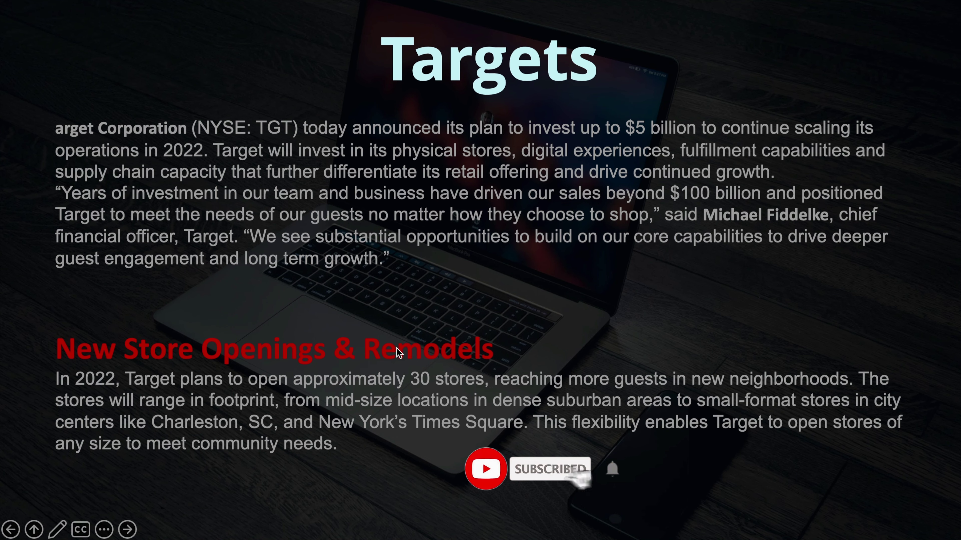
key("Escape")
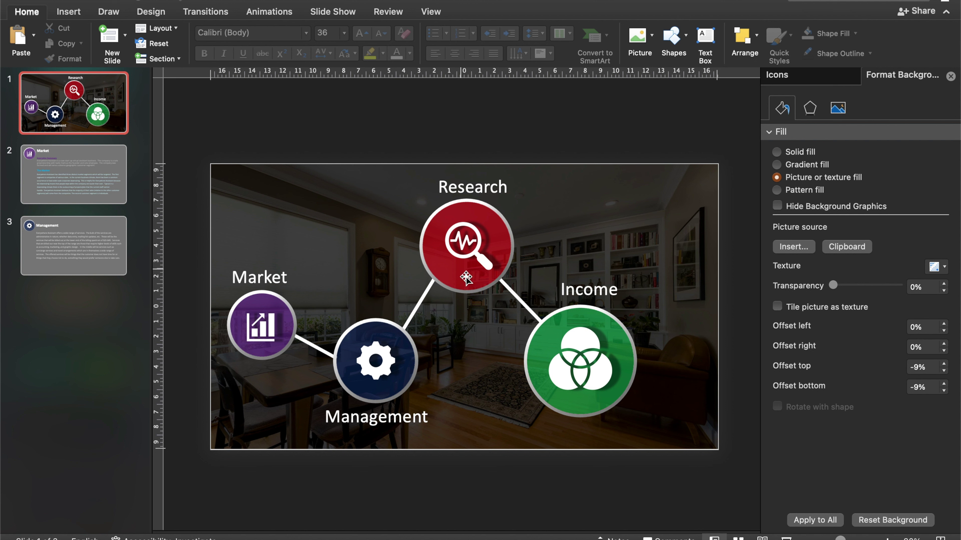
Cancel a Save as Picture on the Research graphic, then present the title slide full screen
left_click(397, 366)
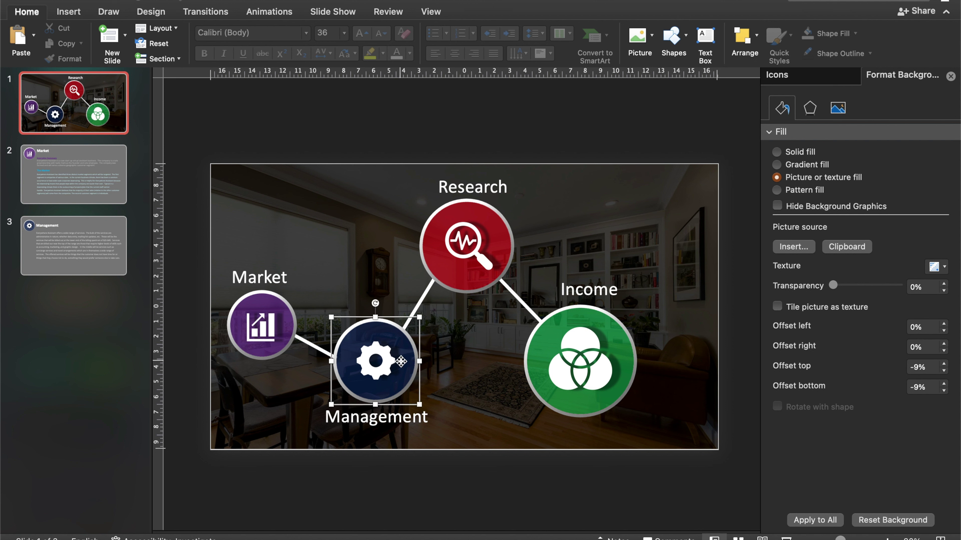
left_click(484, 218)
right_click(485, 222)
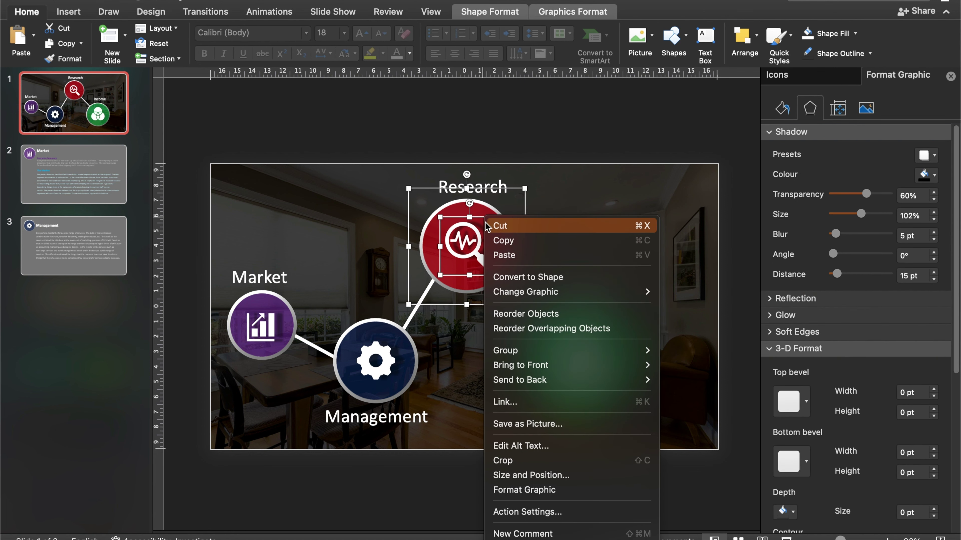
left_click(558, 428)
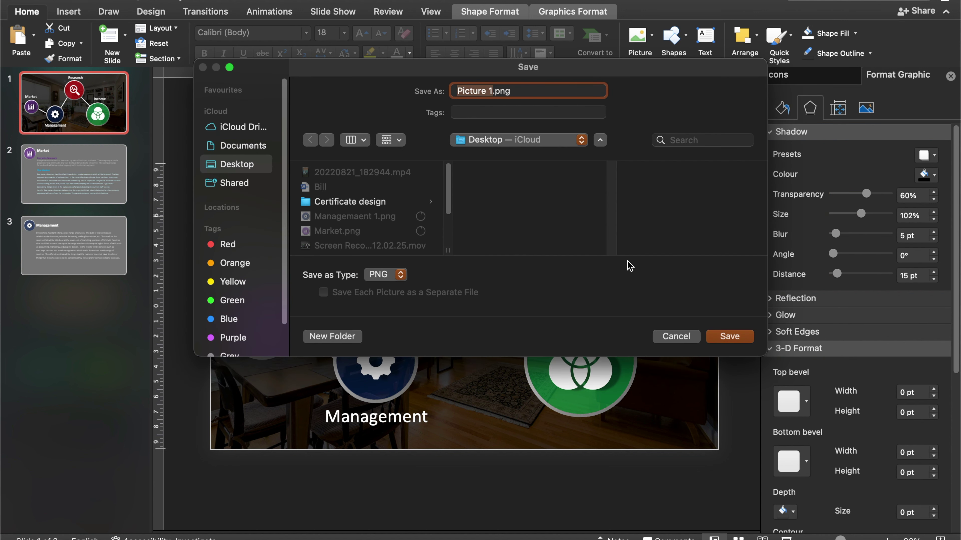
left_click(682, 337)
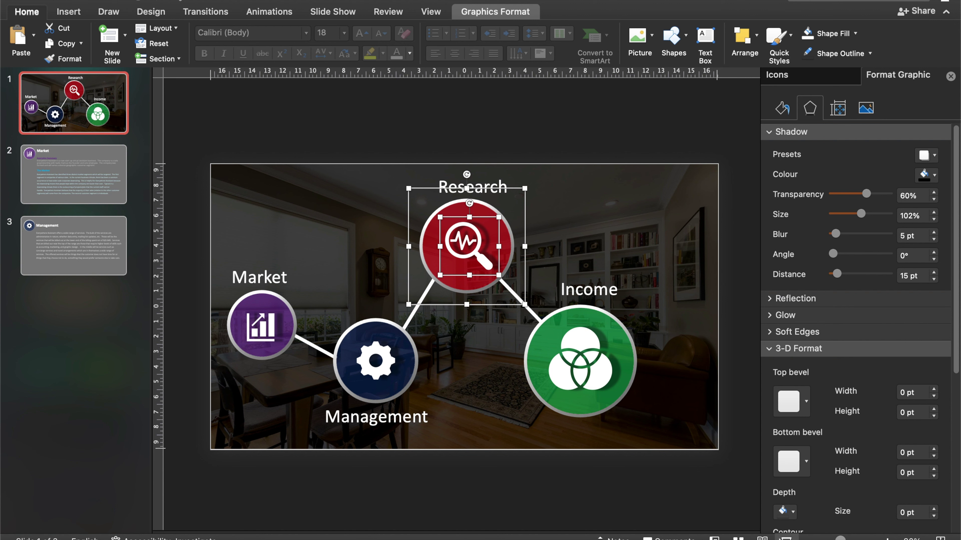
key("super+shift+Return")
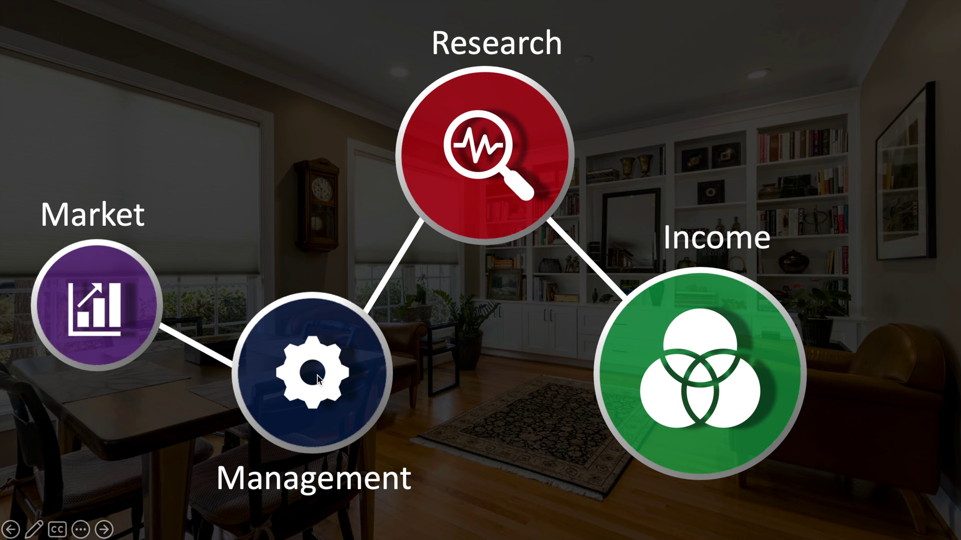
Select the Management gear circle in the running show to zoom into its grey detail slide
left_click(317, 375)
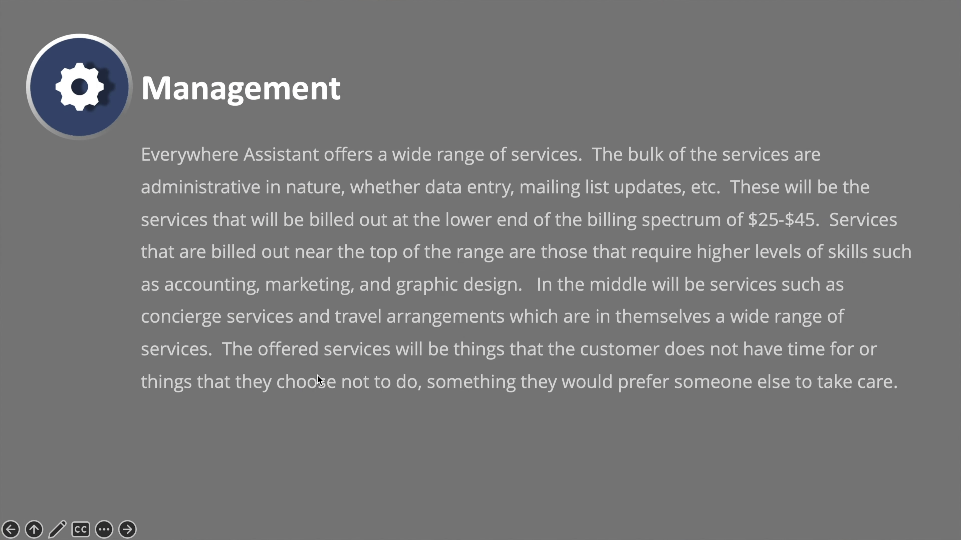